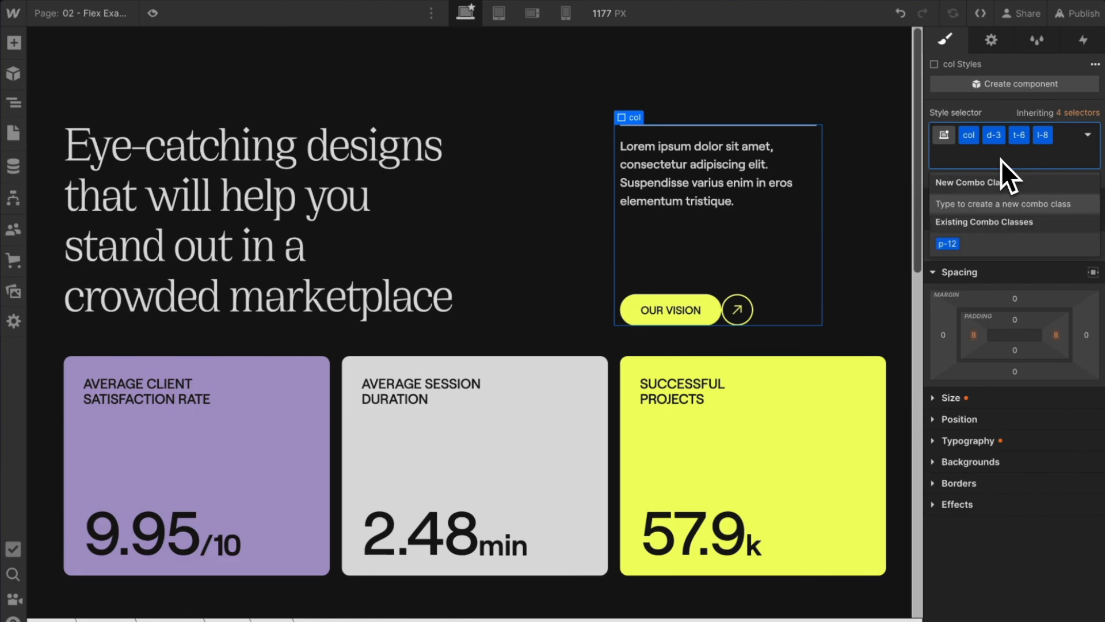
Step: Replace the combo classes on the column holding the lorem ipsum text and Our Vision button with d-4
{"action": "key", "text": "BackSpace"}
{"action": "type", "text": "d-4"}
{"action": "left_click", "coordinate": [967, 191]}
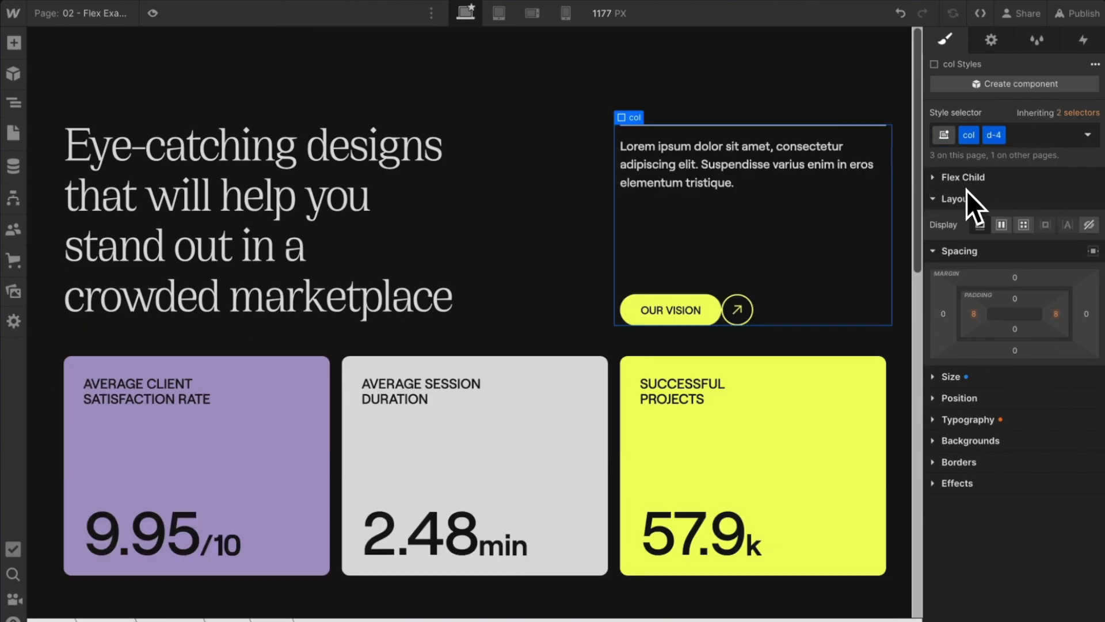
Step: Replace the combo classes on the Our Services column in the second section with d-4
{"action": "scroll", "coordinate": [782, 270], "scroll_direction": "down", "scroll_amount": 10}
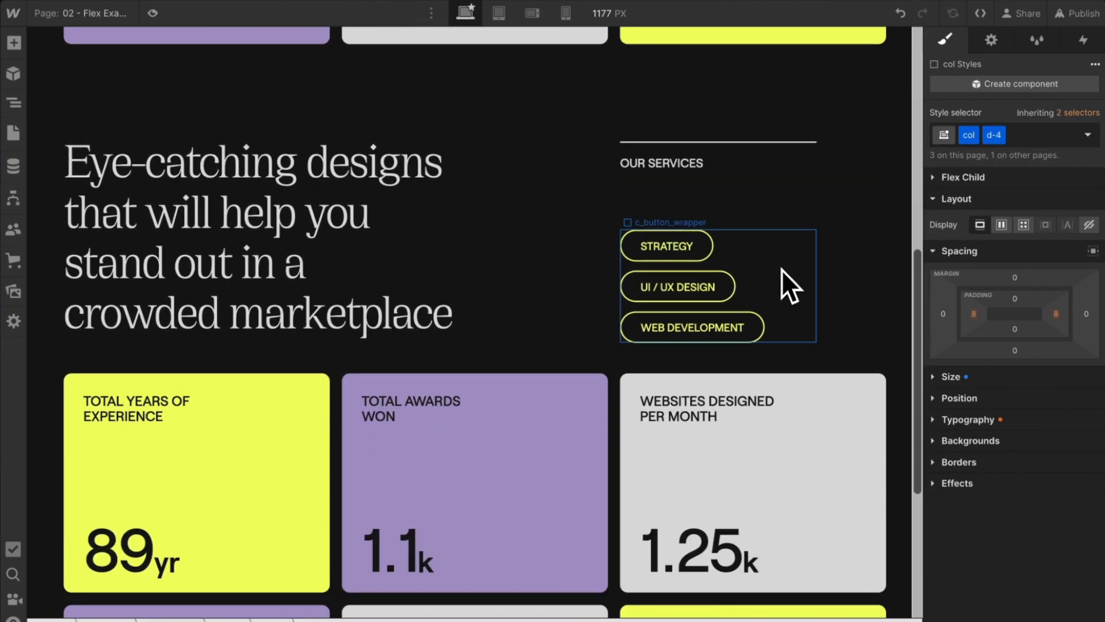
{"action": "left_click", "coordinate": [820, 229]}
{"action": "left_click", "coordinate": [1032, 135]}
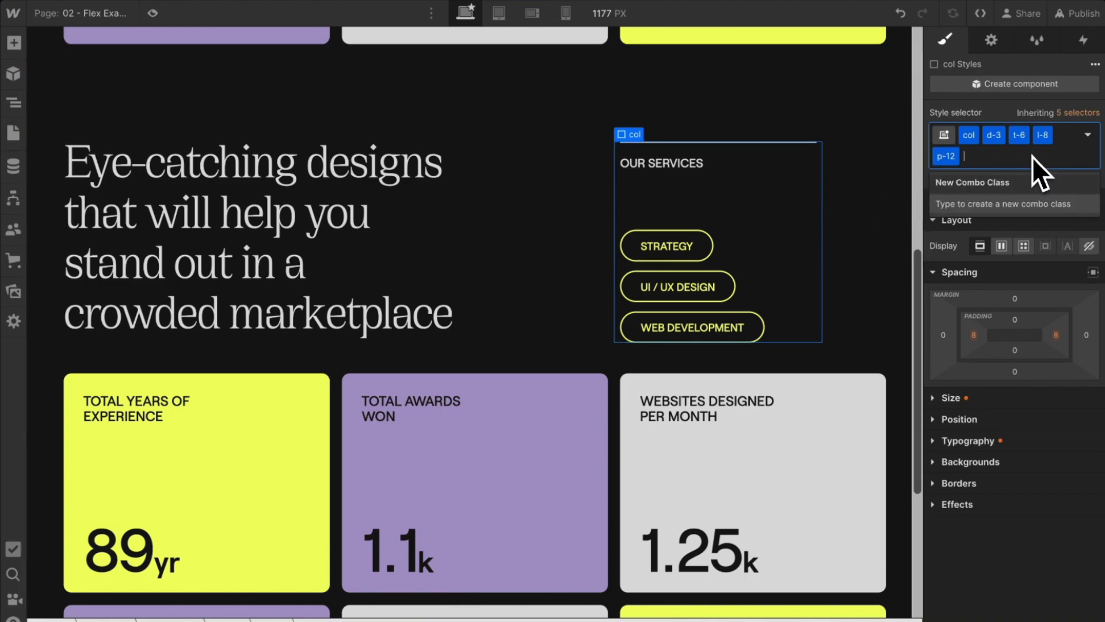
{"action": "key", "text": "BackSpace"}
{"action": "key", "text": "BackSpace"}
{"action": "type", "text": "d-4"}
{"action": "left_click", "coordinate": [1017, 177]}
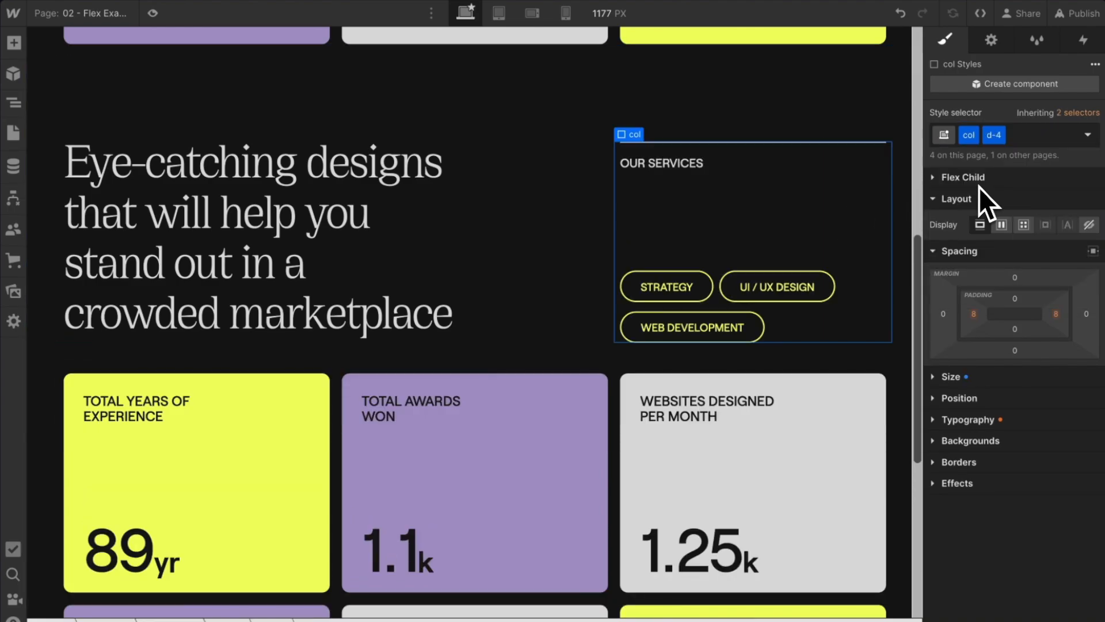
Step: Examine the classes of the stat card columns and the nested row, column and wrapper structure of the second section
{"action": "scroll", "coordinate": [718, 350], "scroll_direction": "down", "scroll_amount": 2}
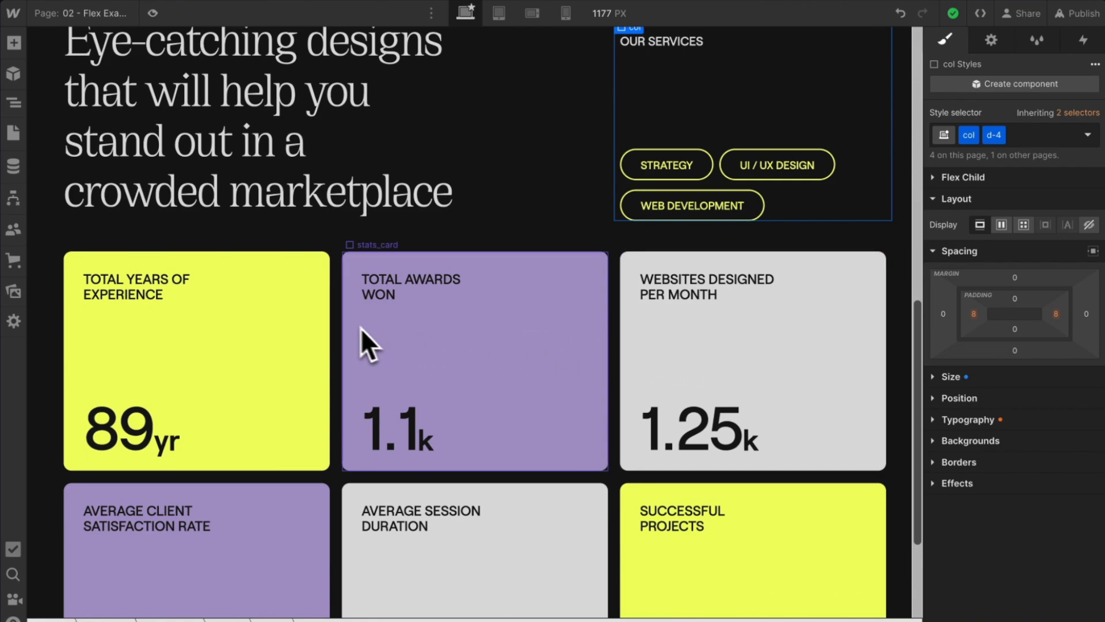
{"action": "left_click", "coordinate": [334, 316]}
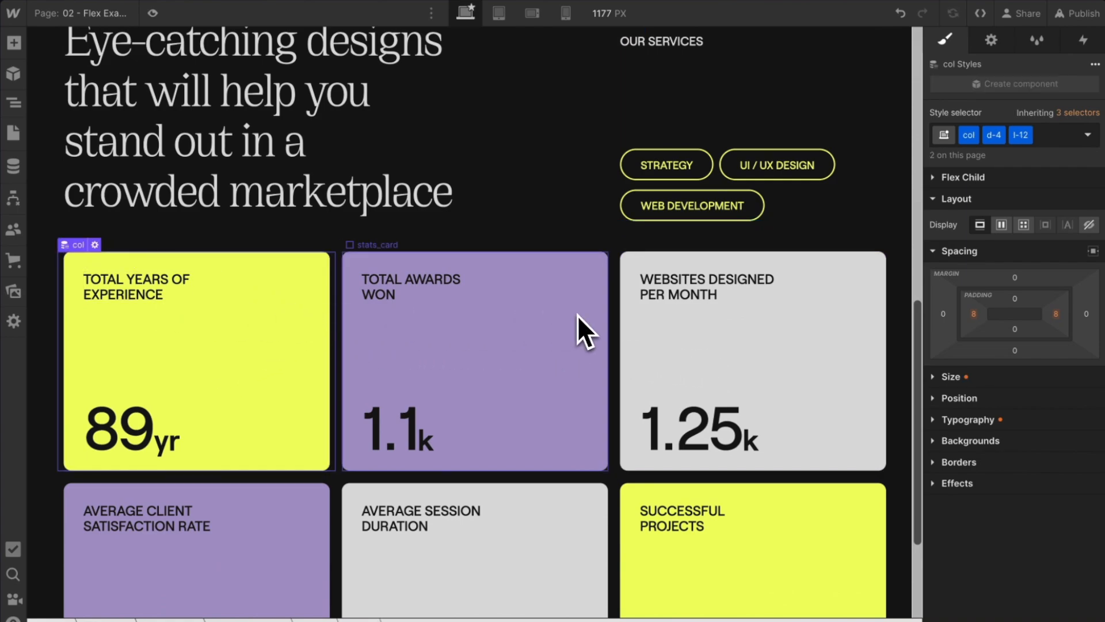
{"action": "scroll", "coordinate": [578, 315], "scroll_direction": "down", "scroll_amount": 3}
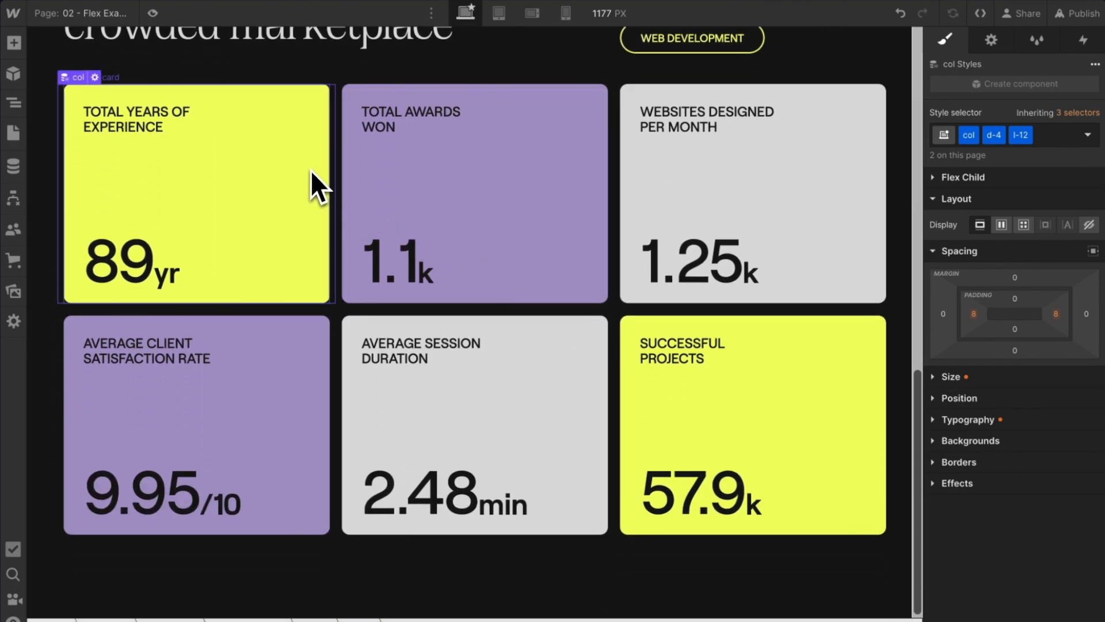
{"action": "scroll", "coordinate": [284, 365], "scroll_direction": "up", "scroll_amount": 1}
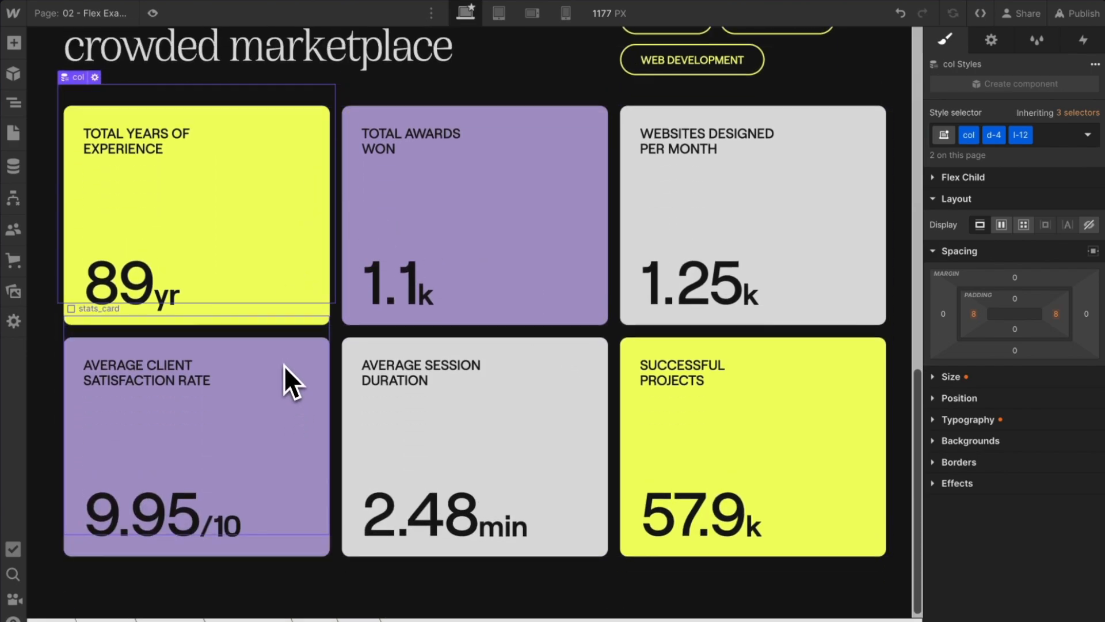
{"action": "scroll", "coordinate": [284, 365], "scroll_direction": "up", "scroll_amount": 3}
{"action": "left_click", "coordinate": [617, 162]}
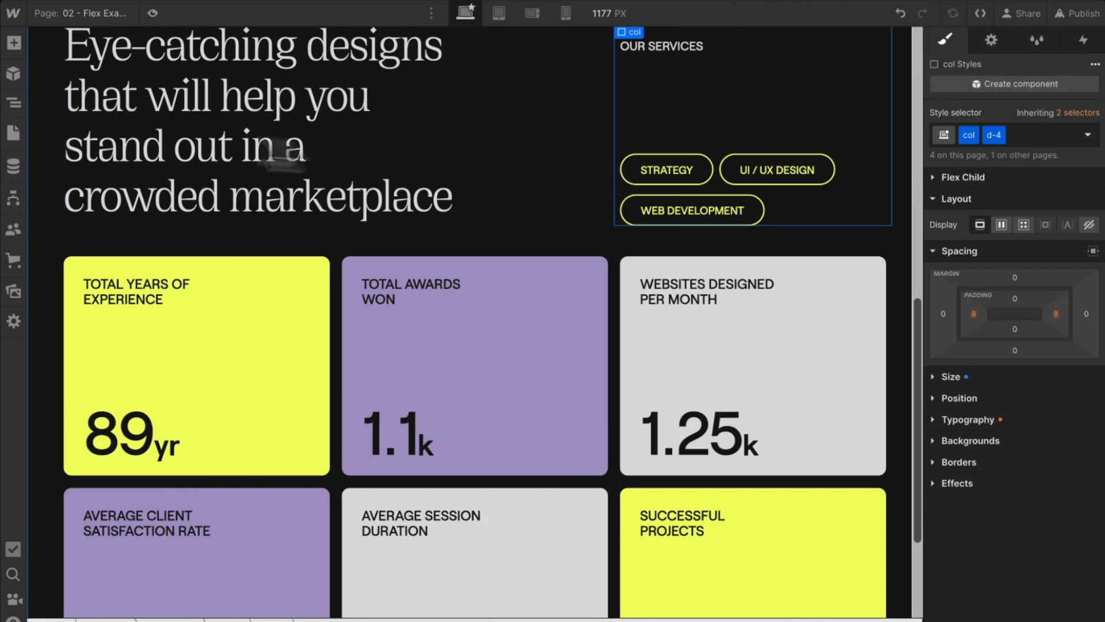
{"action": "left_click", "coordinate": [14, 103]}
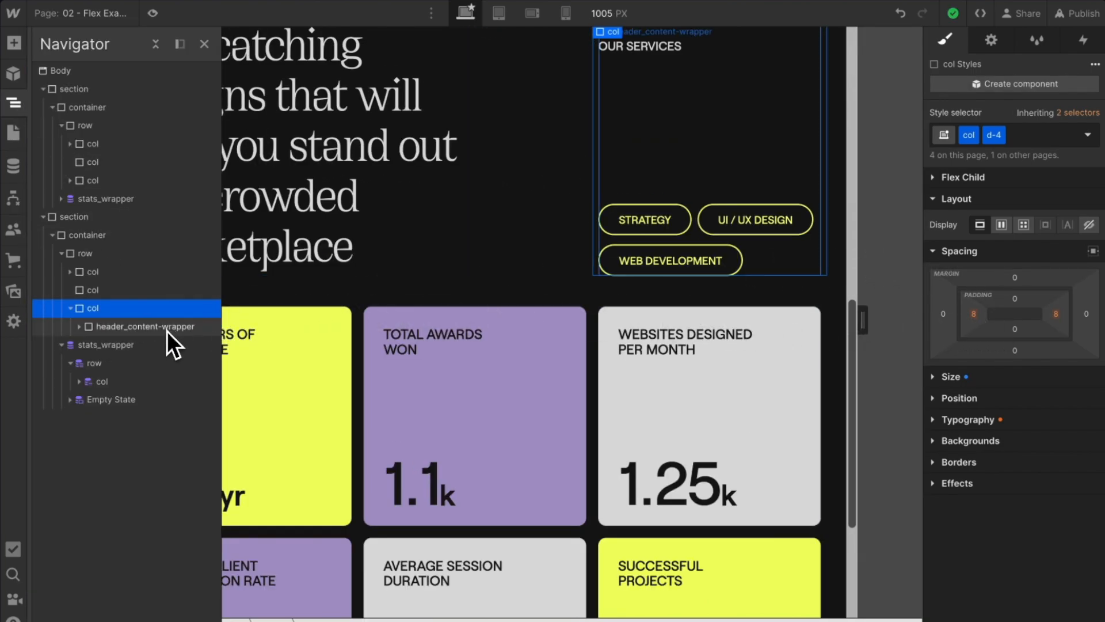
{"action": "left_click", "coordinate": [152, 327]}
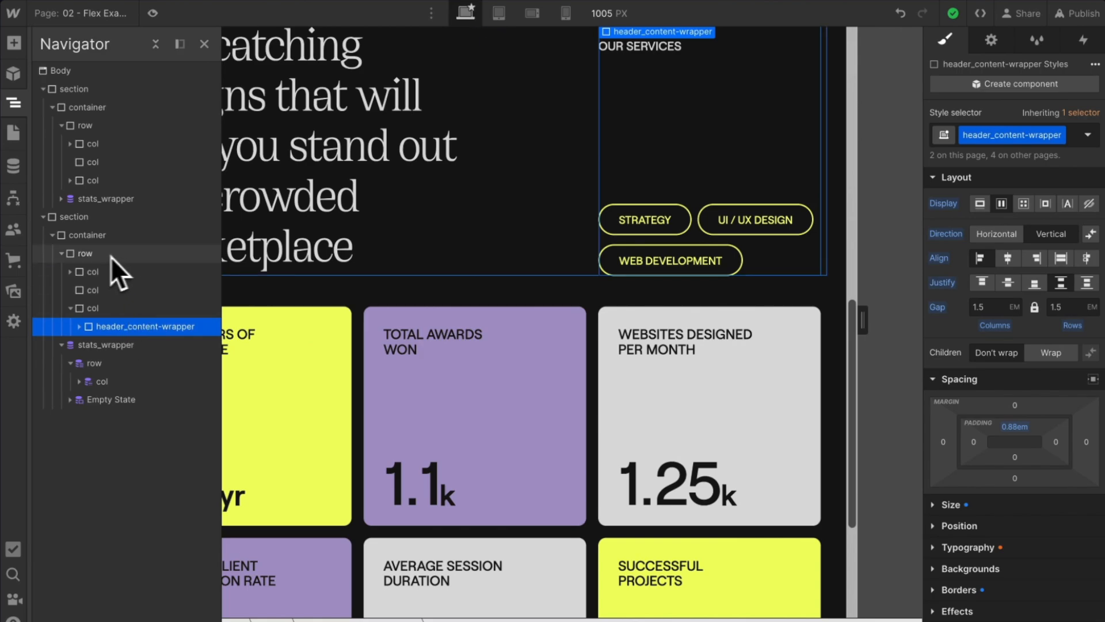
{"action": "left_click", "coordinate": [110, 271]}
{"action": "scroll", "coordinate": [593, 238], "scroll_direction": "up", "scroll_amount": 5}
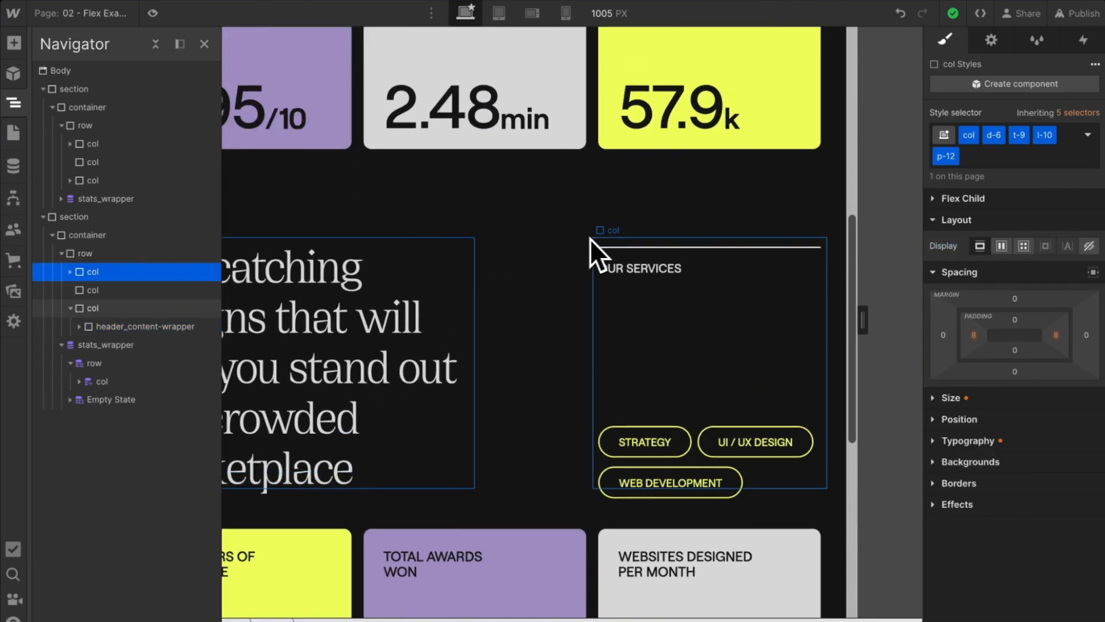
{"action": "scroll", "coordinate": [593, 238], "scroll_direction": "up", "scroll_amount": 5}
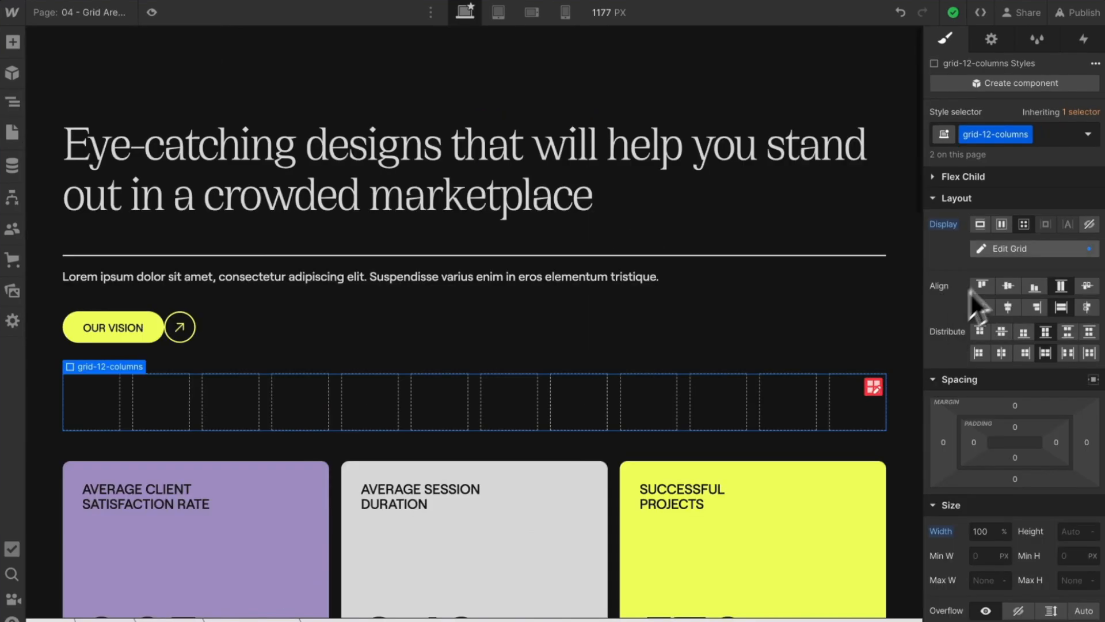
Step: Edit the grid-12-columns grid and add an area named heading spanning columns 1 to 8
{"action": "left_click", "coordinate": [1023, 250]}
{"action": "mouse_move", "coordinate": [68, 392]}
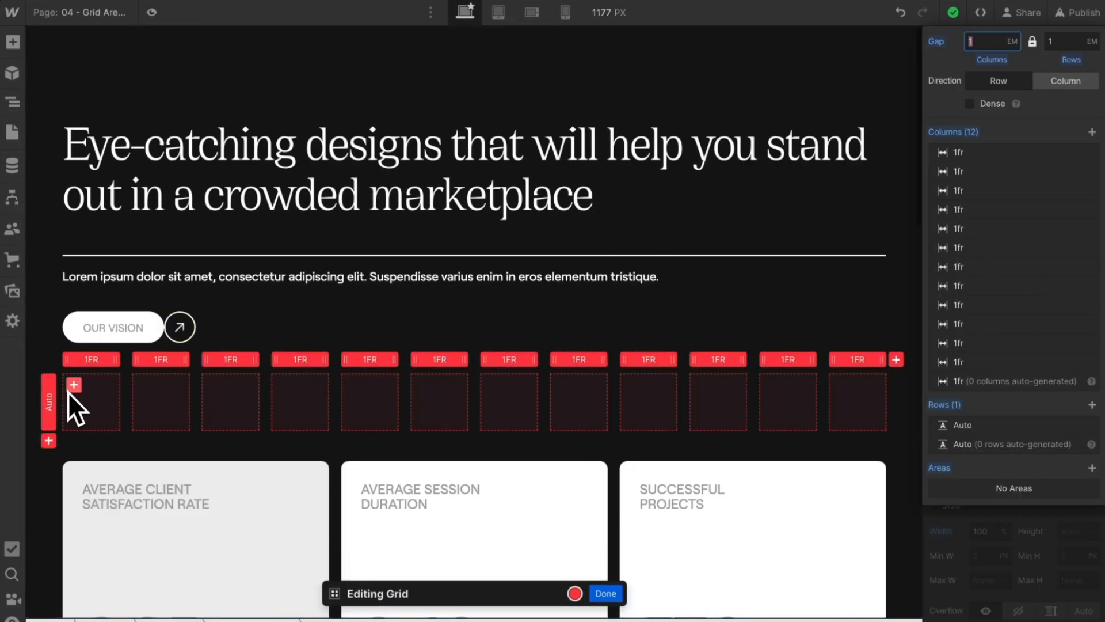
{"action": "left_click", "coordinate": [74, 385]}
{"action": "left_click_drag", "start_coordinate": [118, 429], "coordinate": [577, 439]}
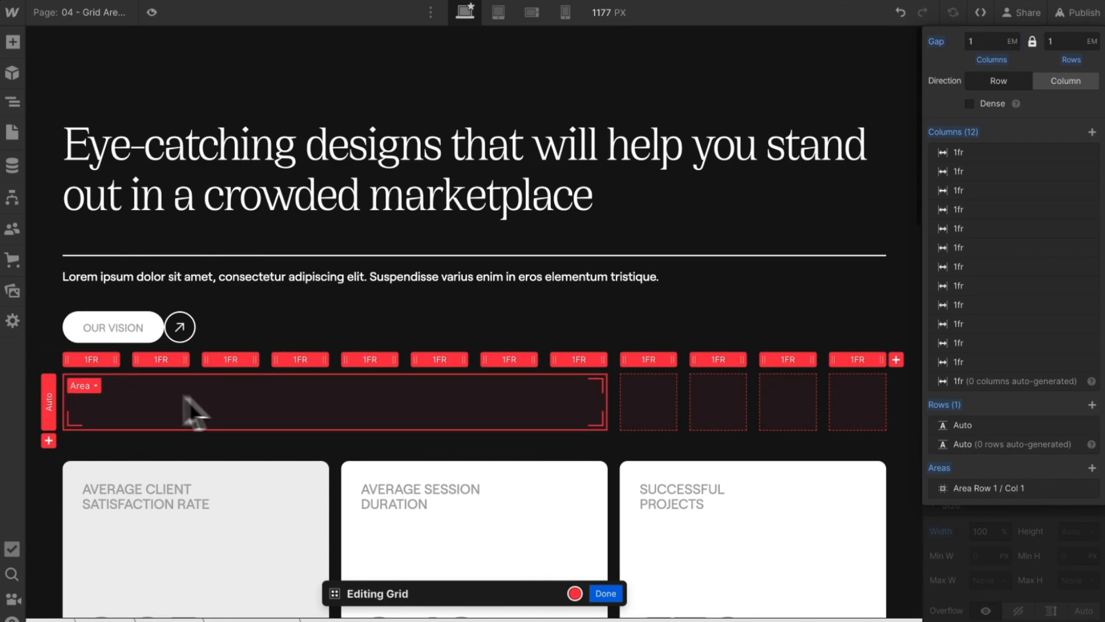
{"action": "left_click", "coordinate": [96, 386]}
{"action": "type", "text": "heading"}
{"action": "key", "text": "Return"}
Step: Add a grid area named paragraph spanning columns 9 to 12 and confirm the area renaming
{"action": "left_click", "coordinate": [667, 412]}
{"action": "left_click", "coordinate": [648, 395]}
{"action": "left_click", "coordinate": [634, 391]}
{"action": "left_click_drag", "start_coordinate": [661, 420], "coordinate": [868, 443]}
{"action": "left_click", "coordinate": [650, 391]}
{"action": "type", "text": "paragraph"}
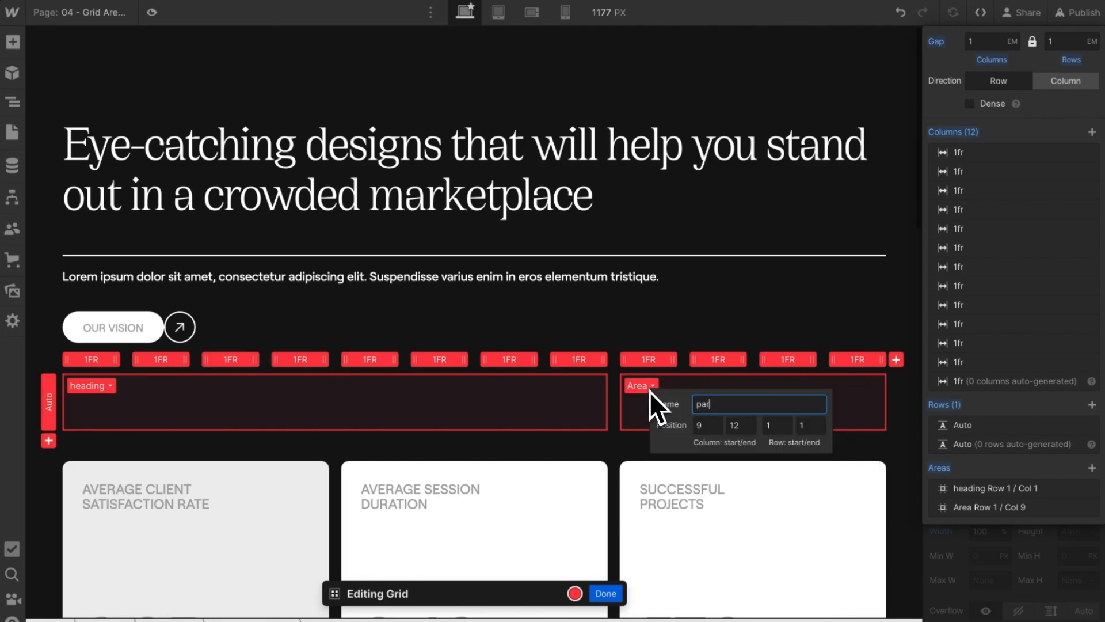
{"action": "key", "text": "Return"}
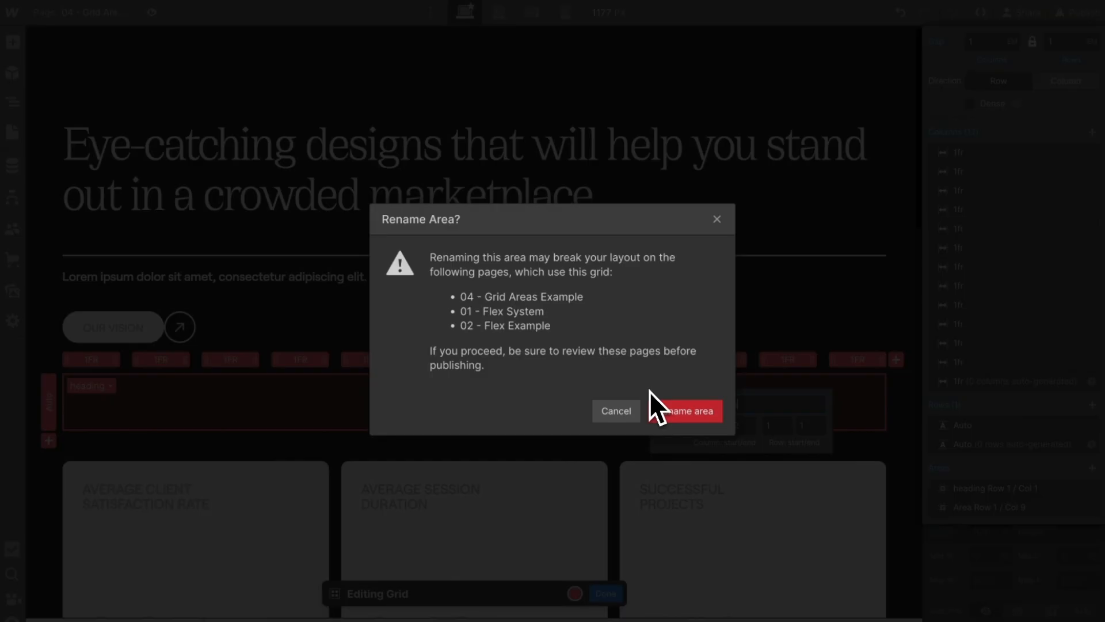
{"action": "left_click", "coordinate": [695, 412]}
Step: Copy the header_title-wrapper containing the main heading into the grid-12-columns grid
{"action": "left_click", "coordinate": [417, 208]}
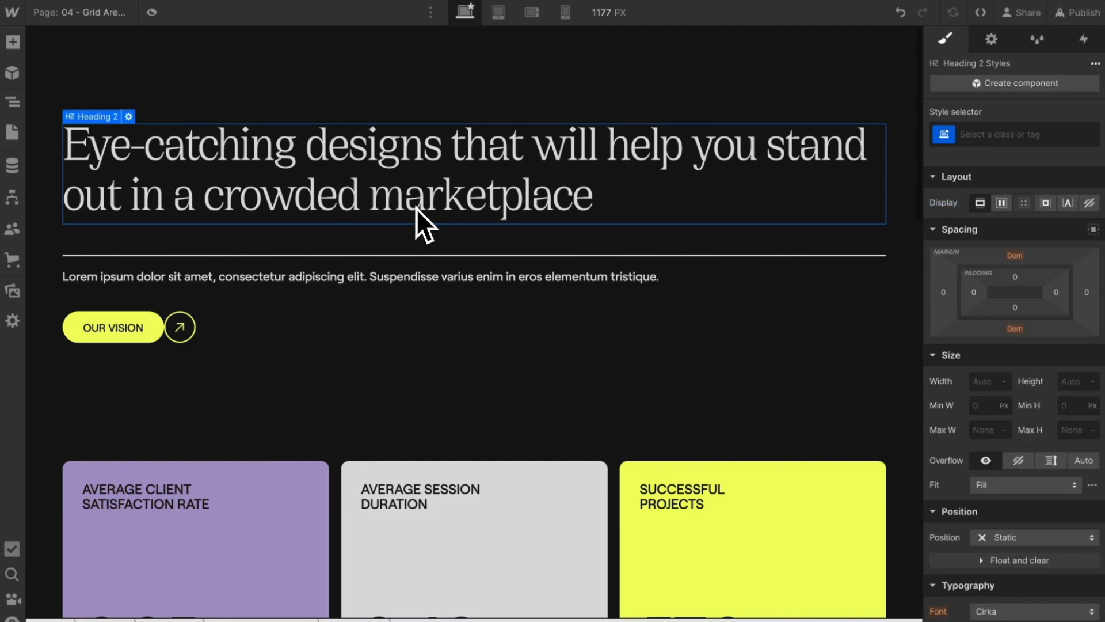
{"action": "key", "text": "Up"}
{"action": "left_click", "coordinate": [244, 377]}
{"action": "key", "text": "super+v"}
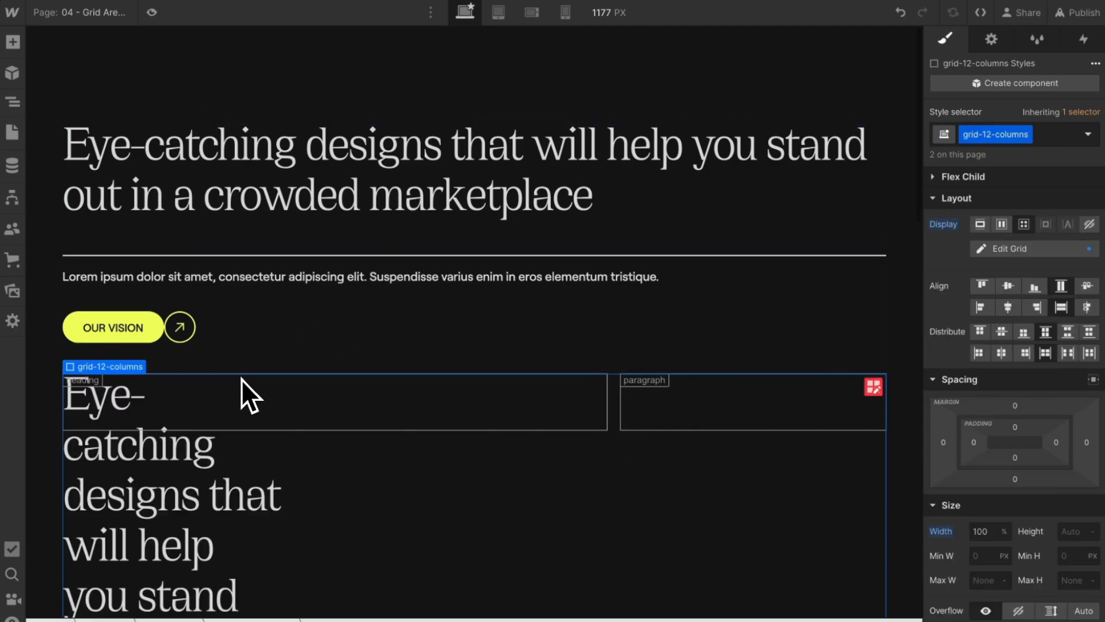
Step: Position the pasted header_title-wrapper by area in the grid's heading area
{"action": "left_click", "coordinate": [178, 419]}
{"action": "key", "text": "Up"}
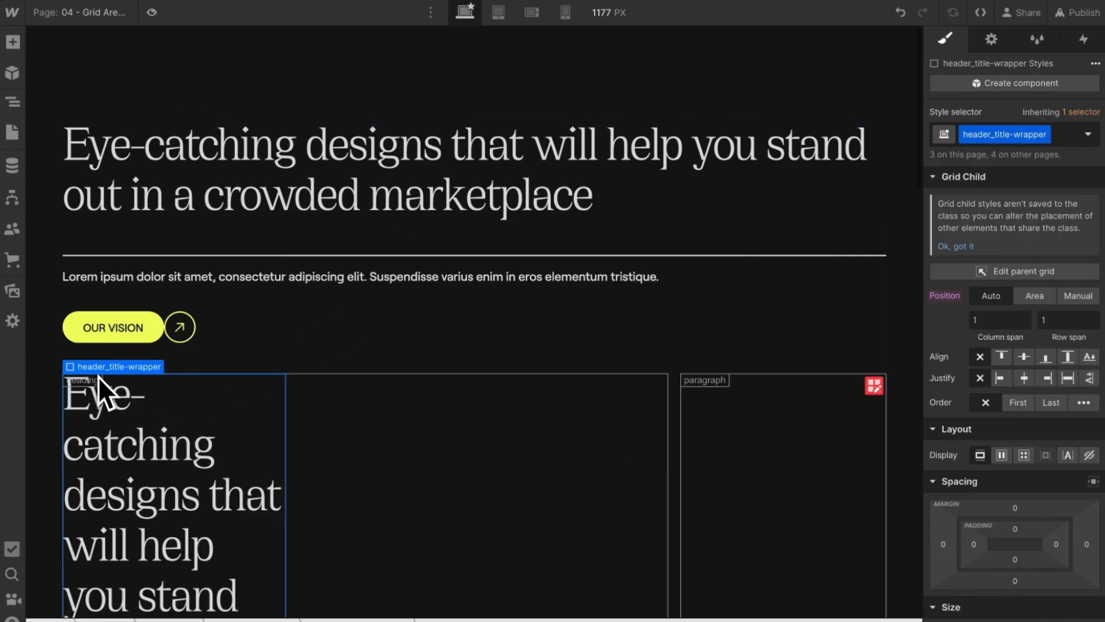
{"action": "left_click", "coordinate": [1039, 295]}
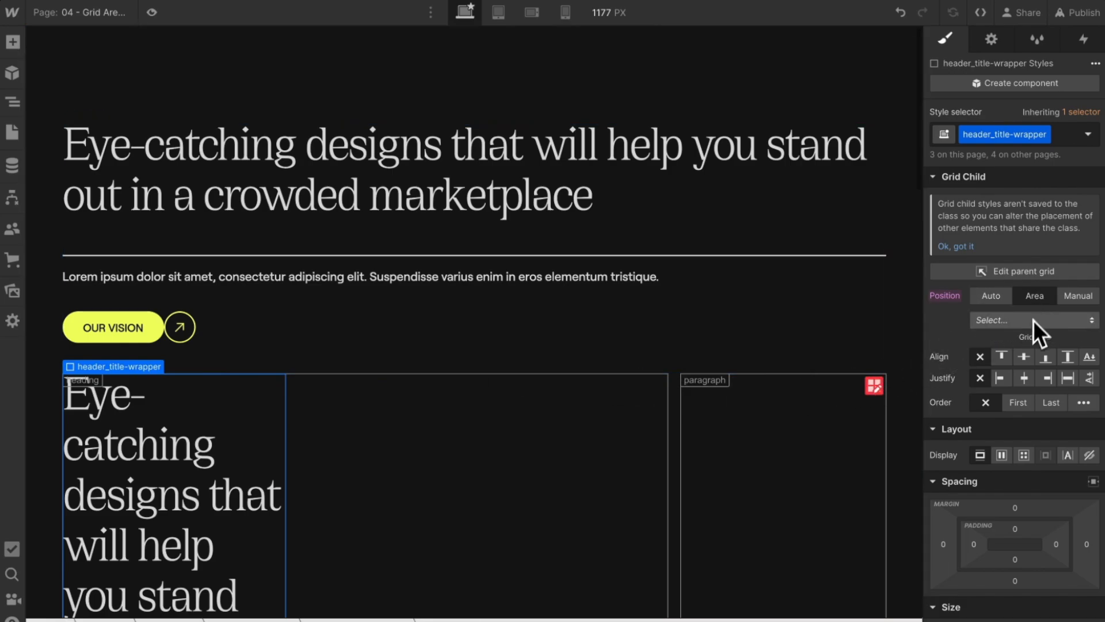
{"action": "left_click", "coordinate": [1034, 320]}
{"action": "left_click", "coordinate": [1028, 324]}
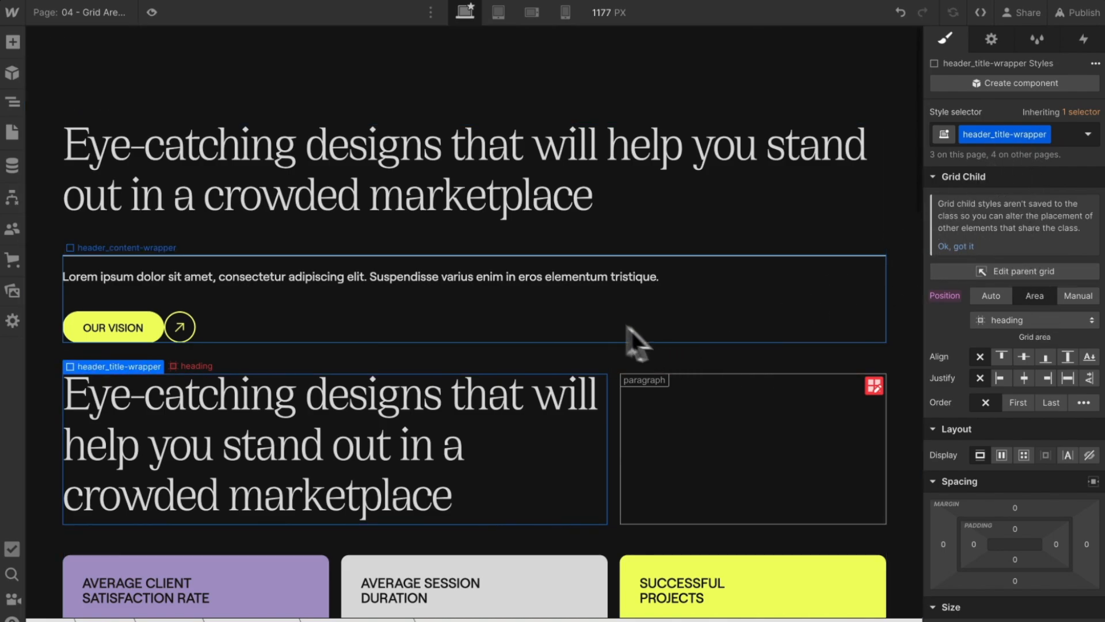
Step: Copy the header_content-wrapper with the paragraph and Our Vision button into the grid-12-columns grid
{"action": "left_click", "coordinate": [576, 317]}
{"action": "left_click", "coordinate": [720, 447]}
{"action": "key", "text": "super+v"}
{"action": "scroll", "coordinate": [730, 417], "scroll_direction": "down", "scroll_amount": 2}
Step: Position the pasted header_content-wrapper by area in the grid's paragraph area
{"action": "left_click", "coordinate": [641, 424]}
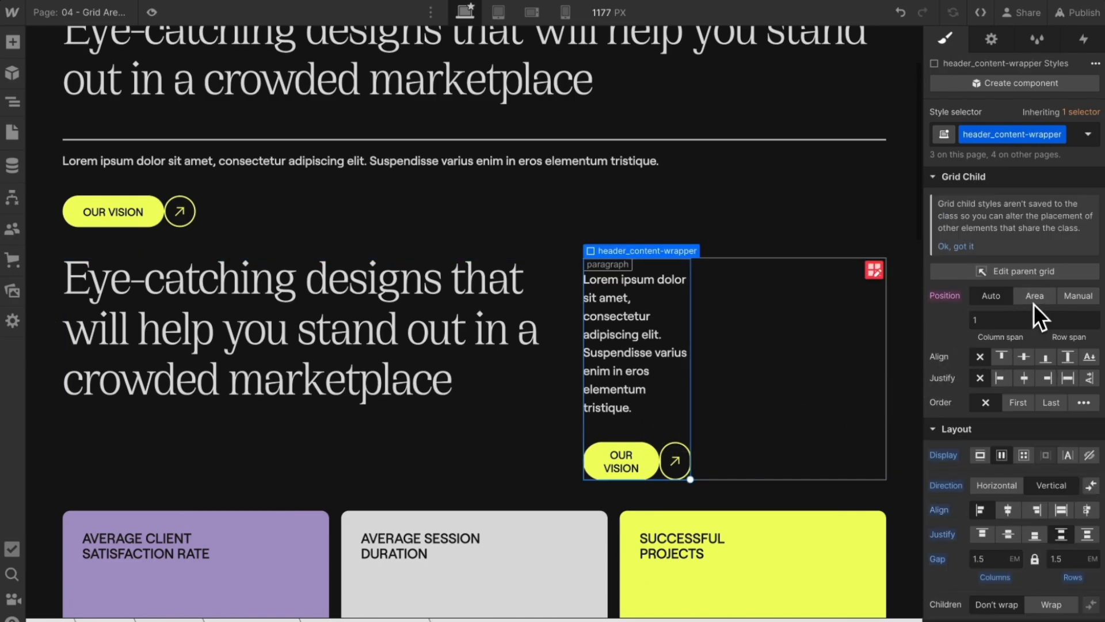
{"action": "left_click", "coordinate": [1034, 303]}
{"action": "left_click", "coordinate": [1038, 316]}
{"action": "left_click", "coordinate": [1017, 348]}
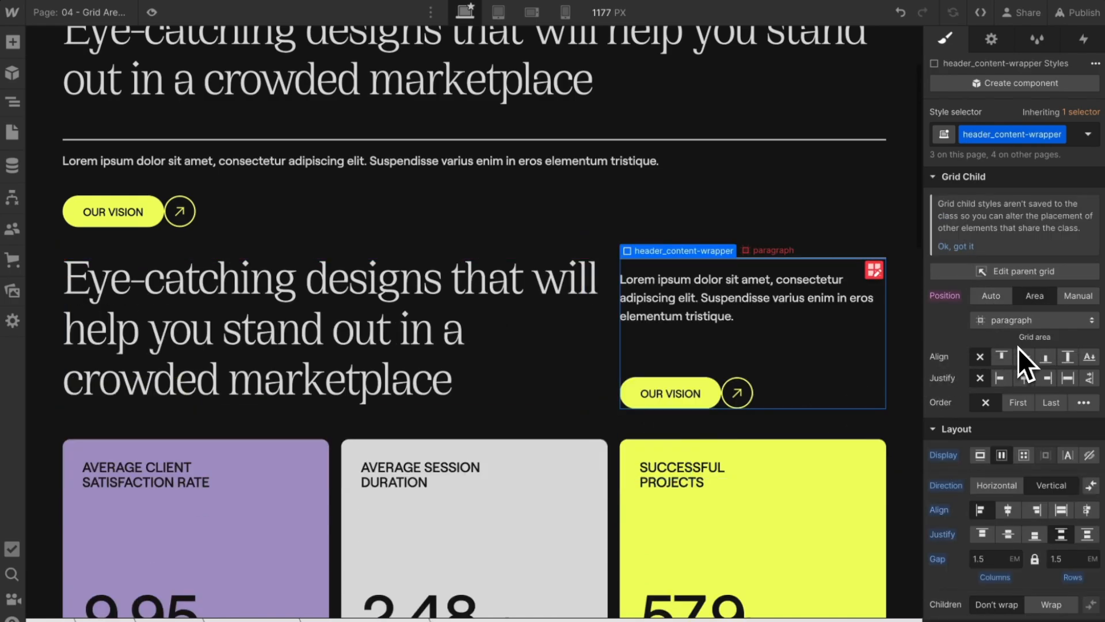
Step: Duplicate the grid-12-columns block containing the heading and paragraph
{"action": "left_click", "coordinate": [613, 360]}
{"action": "right_click", "coordinate": [610, 357]}
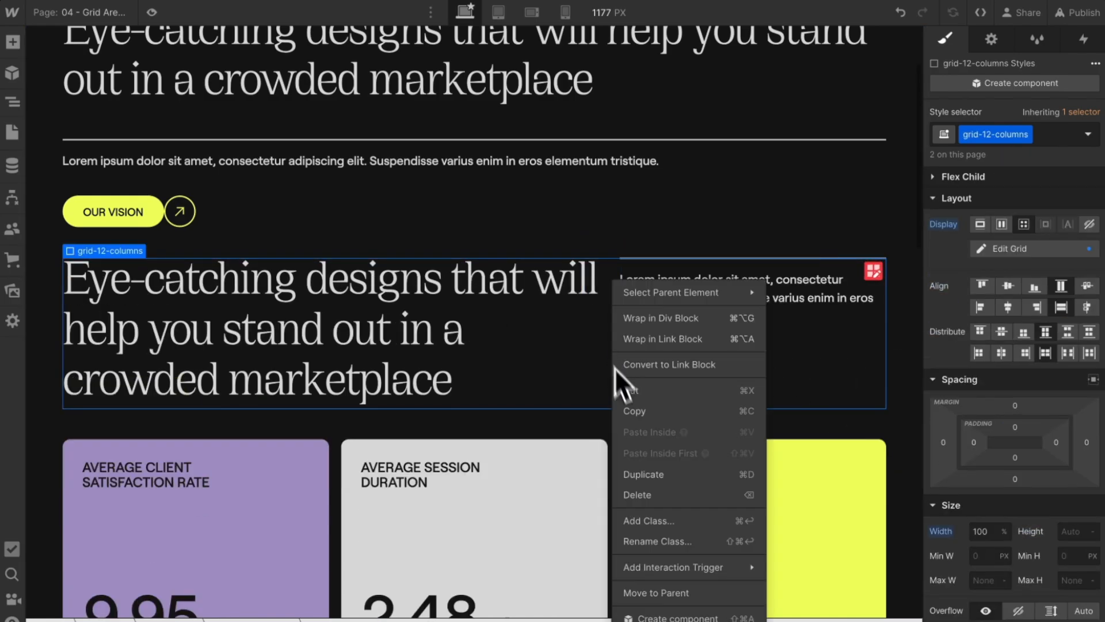
{"action": "left_click", "coordinate": [655, 475]}
{"action": "scroll", "coordinate": [654, 475], "scroll_direction": "down", "scroll_amount": 2}
Step: Edit the duplicated grid and shrink its heading area to span columns 1 to 6
{"action": "left_click", "coordinate": [611, 418]}
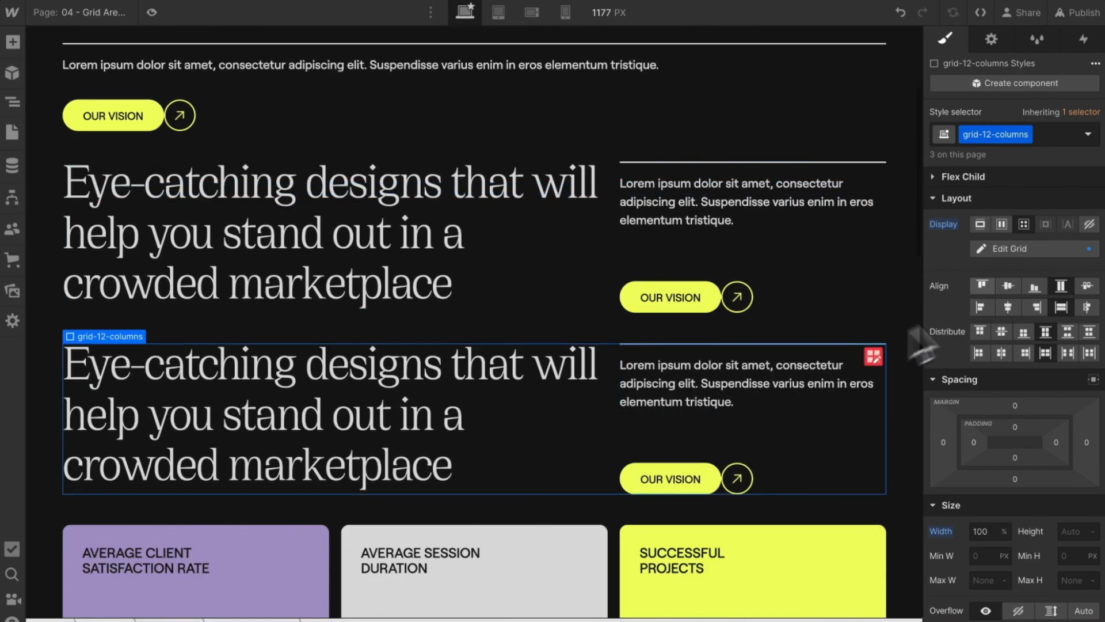
{"action": "left_click", "coordinate": [987, 258]}
{"action": "left_click_drag", "start_coordinate": [609, 490], "coordinate": [427, 493]}
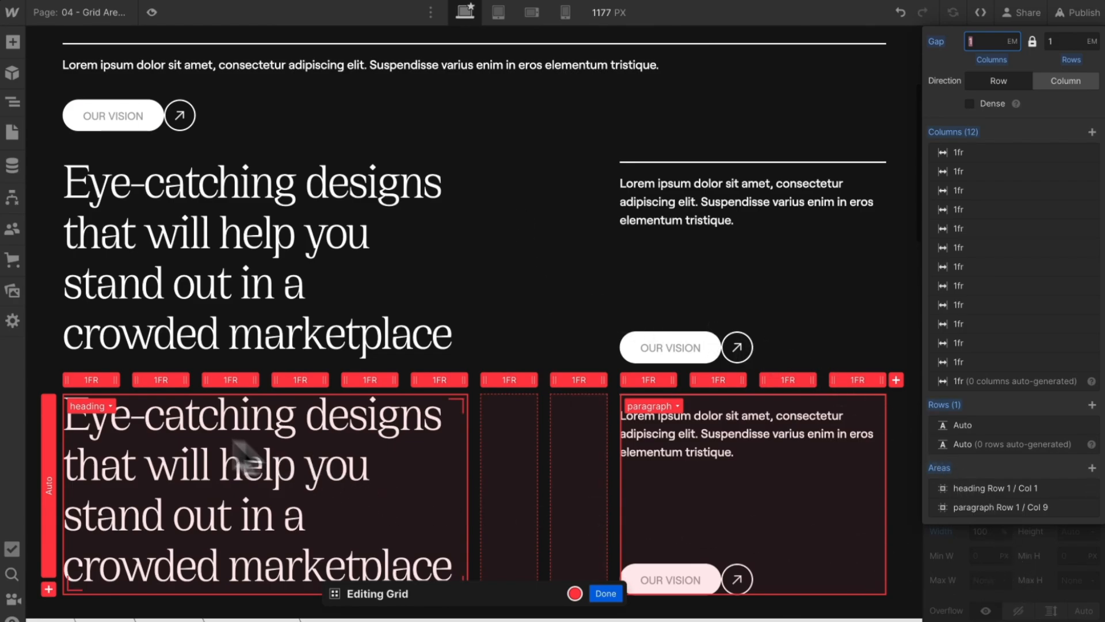
{"action": "left_click", "coordinate": [1002, 585]}
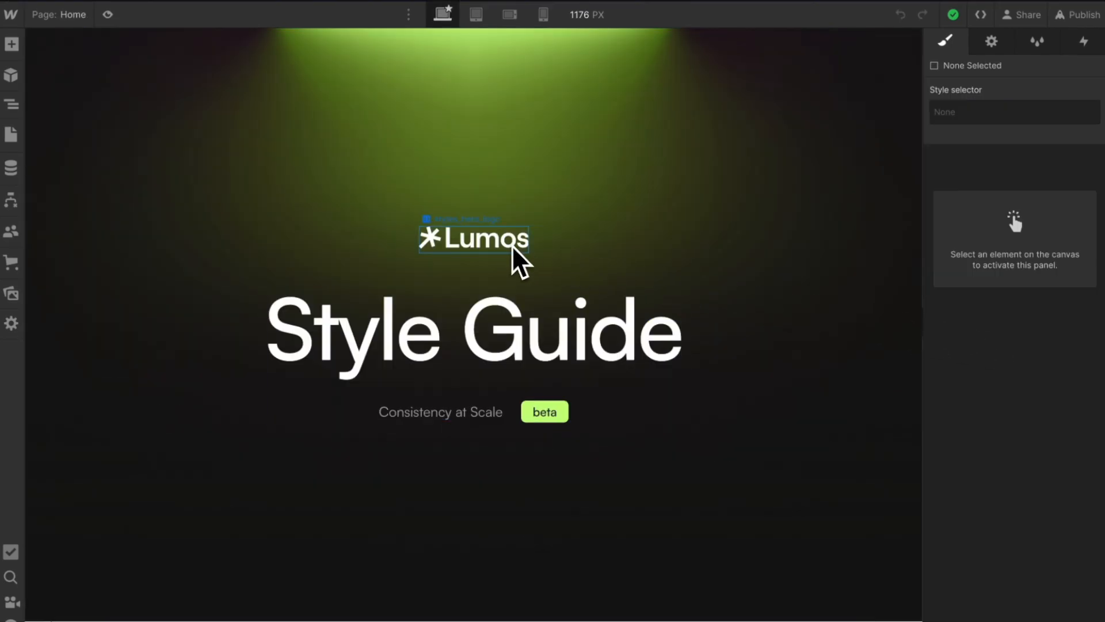
Step: Open the draft Layout page from the Styleguide folder of the Lumos style guide site
{"action": "left_click", "coordinate": [511, 245]}
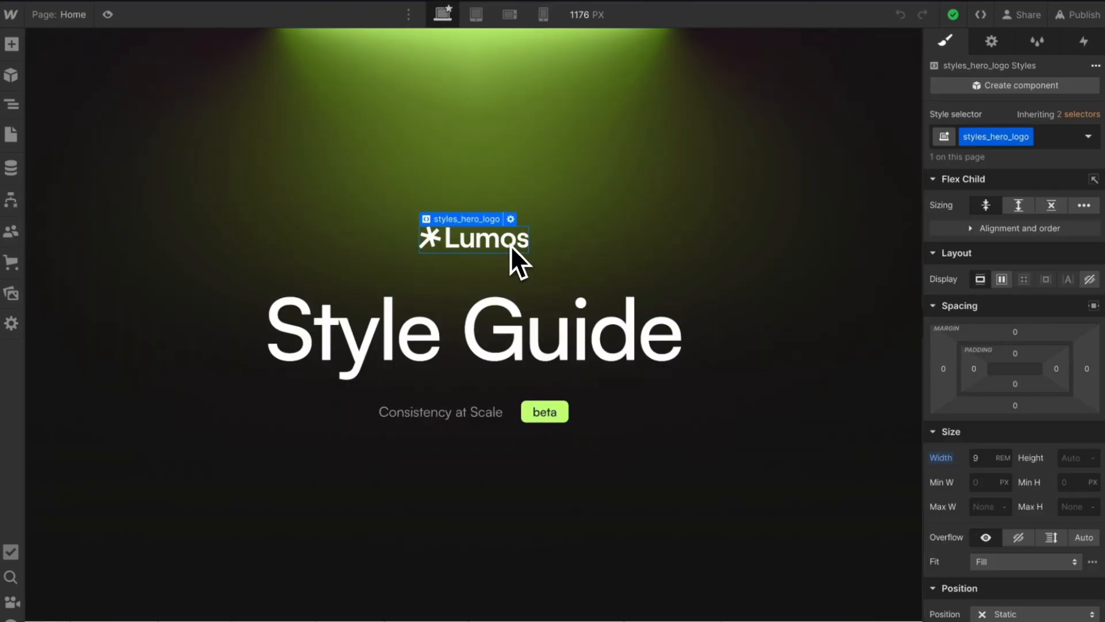
{"action": "left_click", "coordinate": [17, 138]}
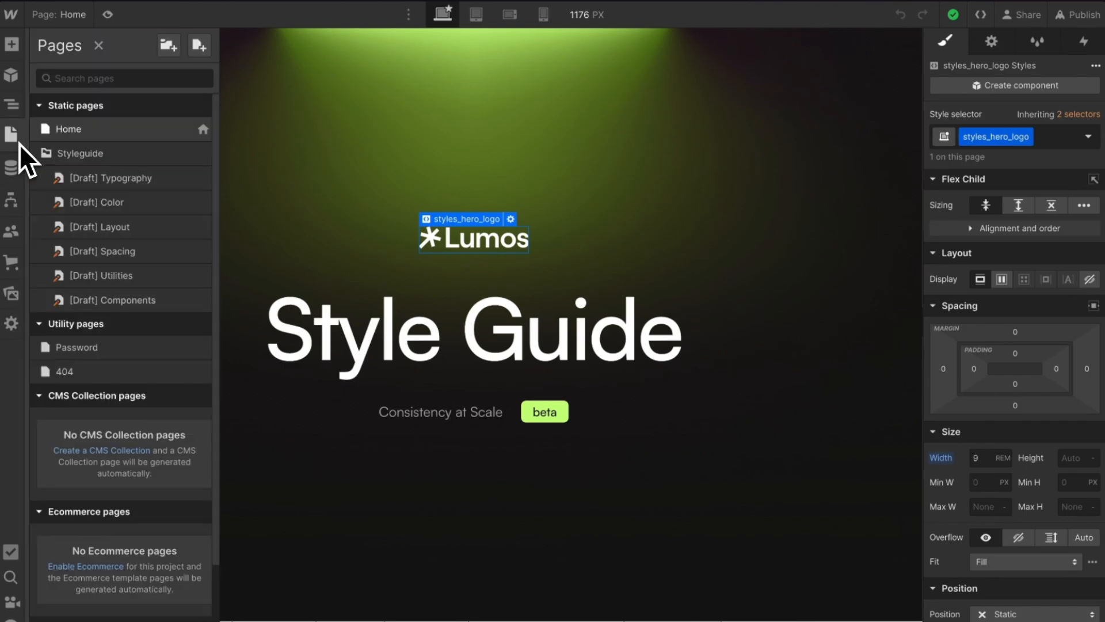
{"action": "left_click", "coordinate": [154, 229]}
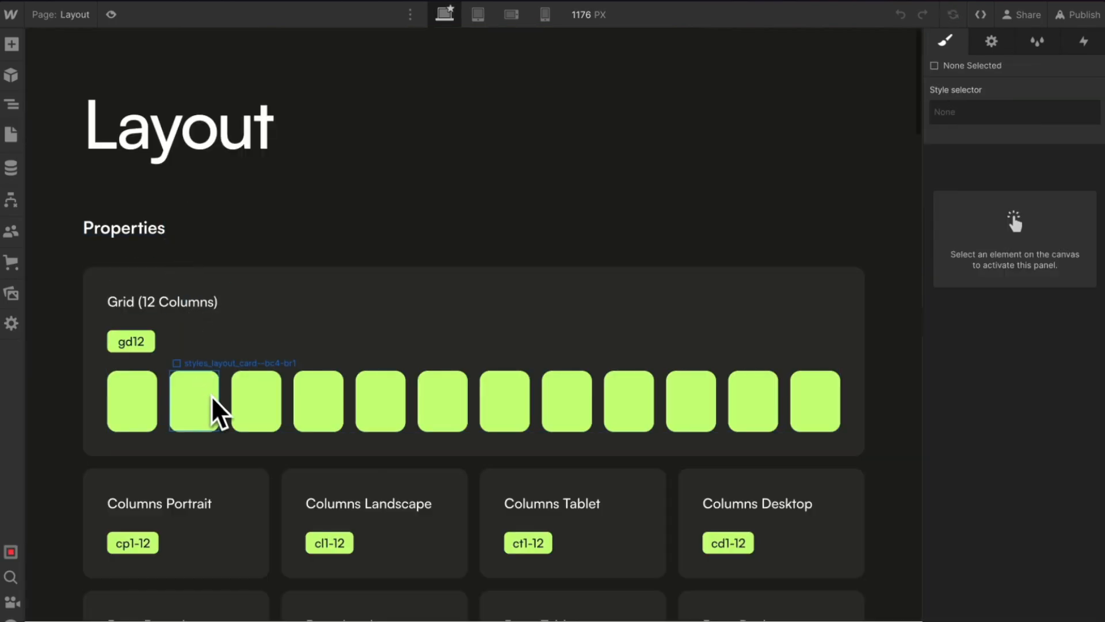
Step: Examine the Layout page's 12-column grid at the tablet, mobile landscape and mobile portrait breakpoints, and return to desktop
{"action": "left_click", "coordinate": [225, 401]}
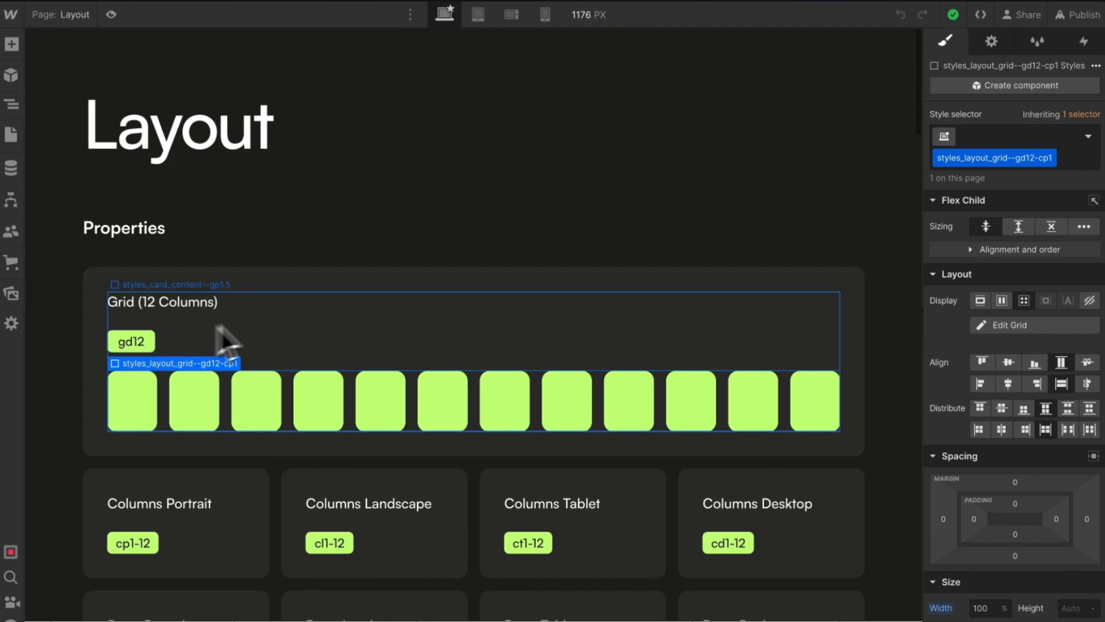
{"action": "scroll", "coordinate": [248, 345], "scroll_direction": "down", "scroll_amount": 1}
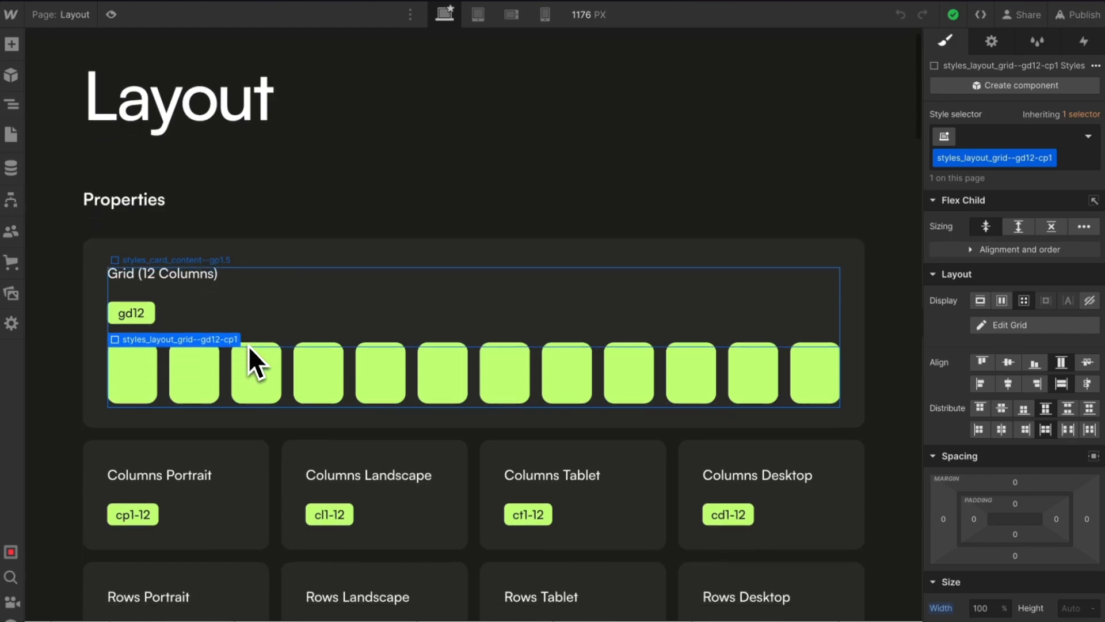
{"action": "left_click", "coordinate": [479, 16]}
{"action": "left_click", "coordinate": [514, 18]}
{"action": "left_click", "coordinate": [545, 19]}
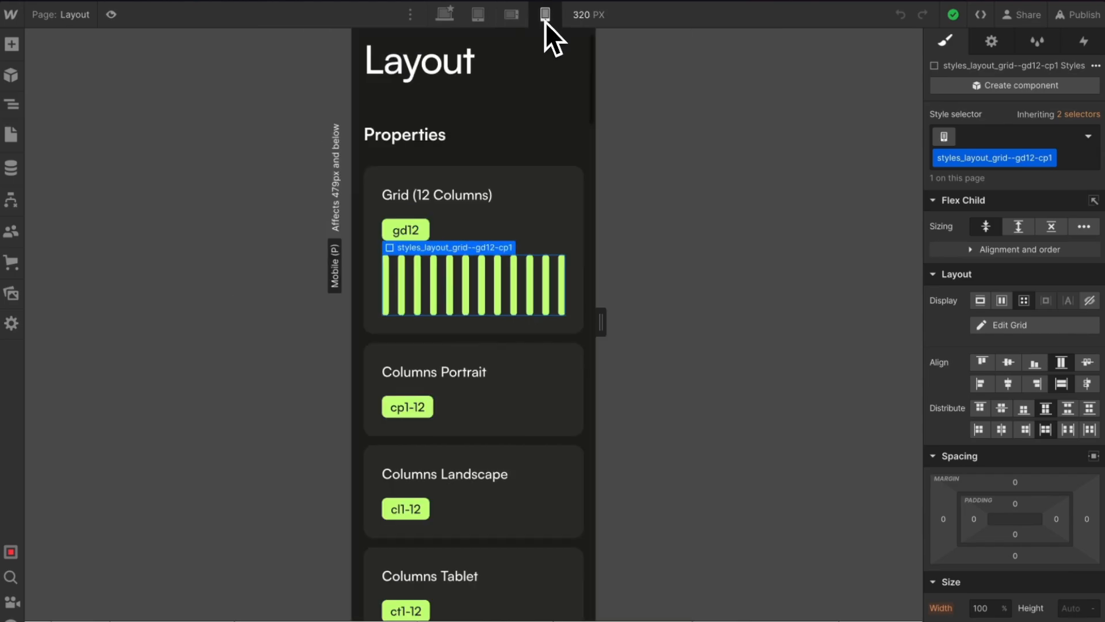
{"action": "left_click", "coordinate": [451, 21]}
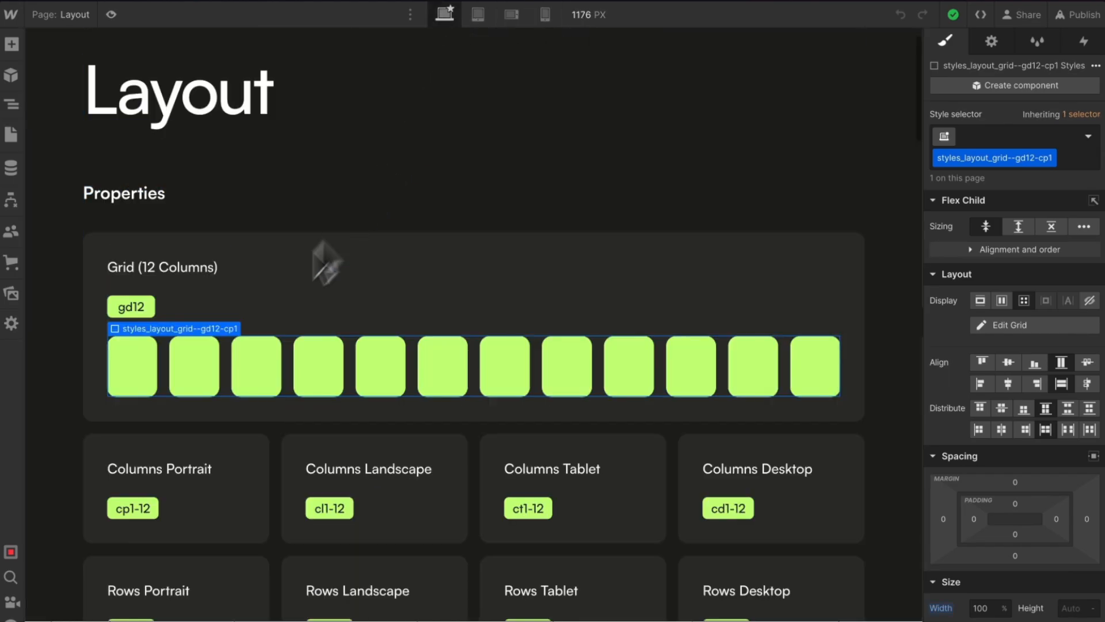
Step: Rename the header_wrap class in the Example Grid section to header_wrap--gd12
{"action": "scroll", "coordinate": [282, 362], "scroll_direction": "down", "scroll_amount": 1}
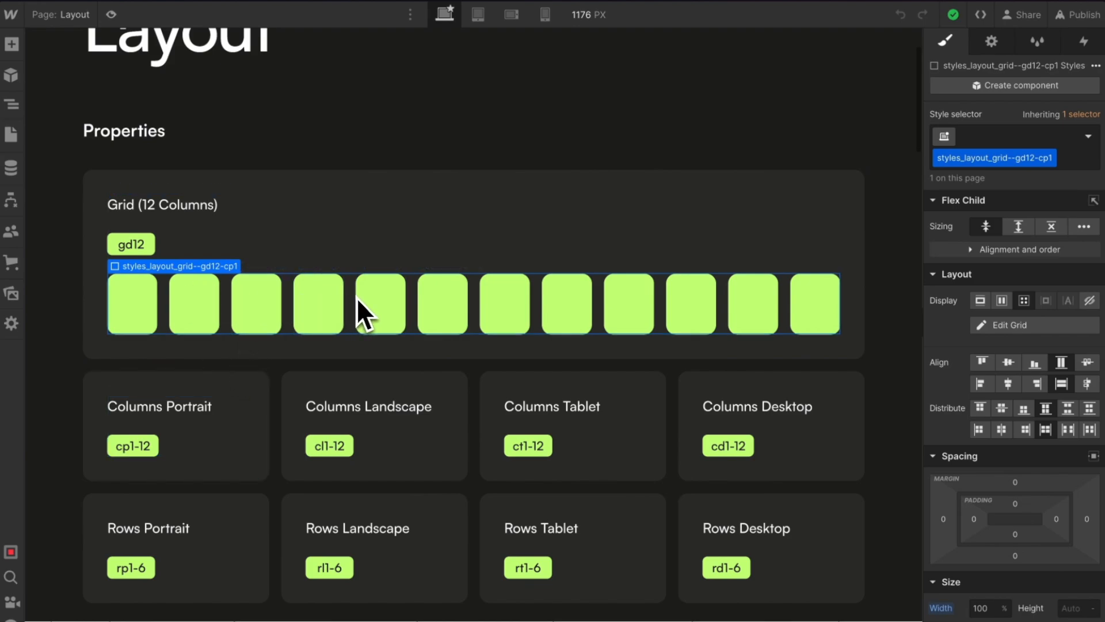
{"action": "scroll", "coordinate": [459, 296], "scroll_direction": "down", "scroll_amount": 1}
{"action": "scroll", "coordinate": [459, 296], "scroll_direction": "down", "scroll_amount": 1}
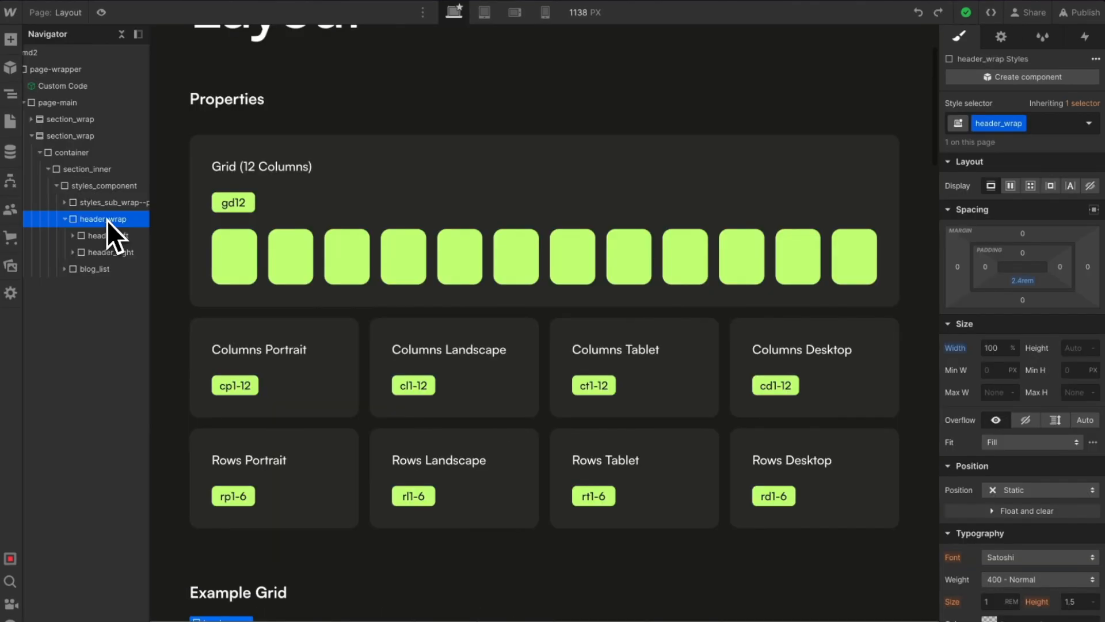
{"action": "scroll", "coordinate": [699, 450], "scroll_direction": "down", "scroll_amount": 7}
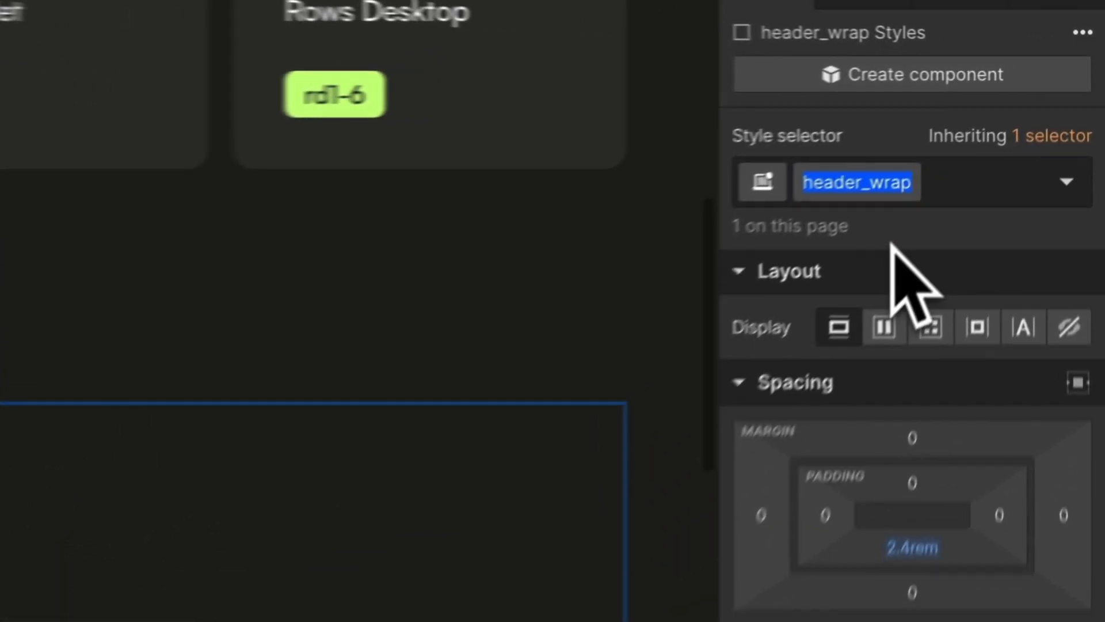
{"action": "key", "text": "Right"}
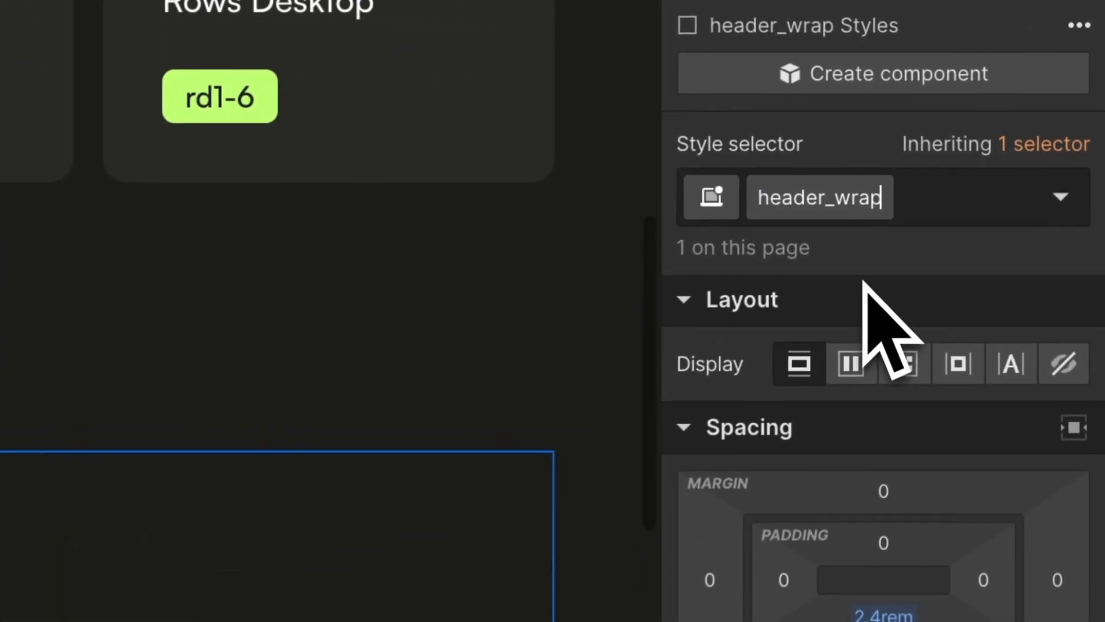
{"action": "type", "text": "--gd12"}
{"action": "key", "text": "Return"}
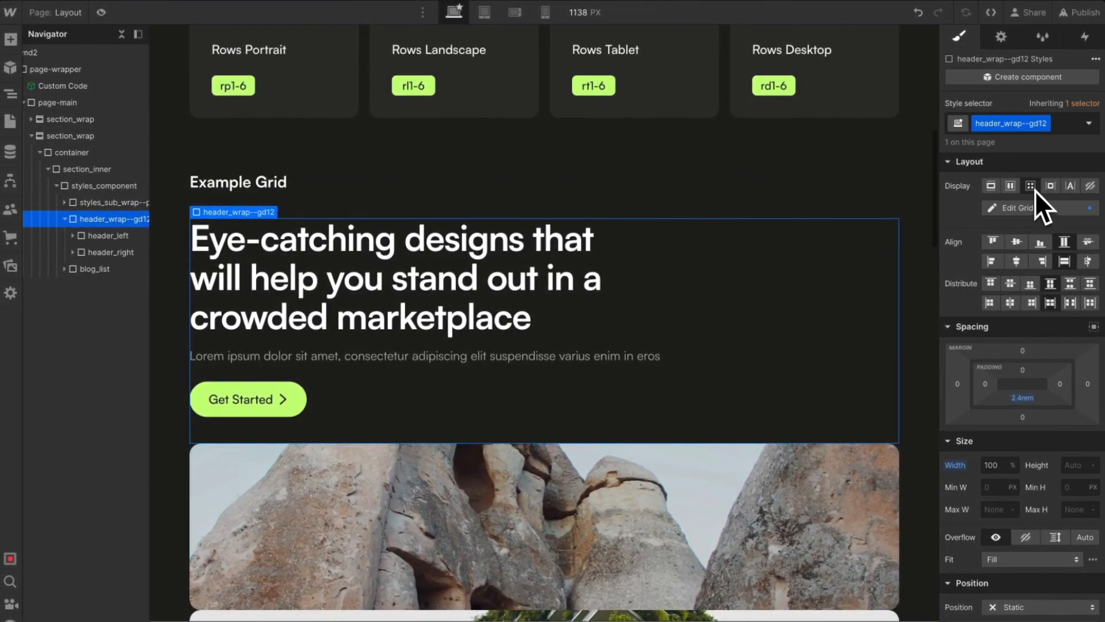
Step: At the tablet breakpoint, rename the header_left class to header_left--ct8, and check the heading at mobile landscape and tablet
{"action": "left_click", "coordinate": [94, 236]}
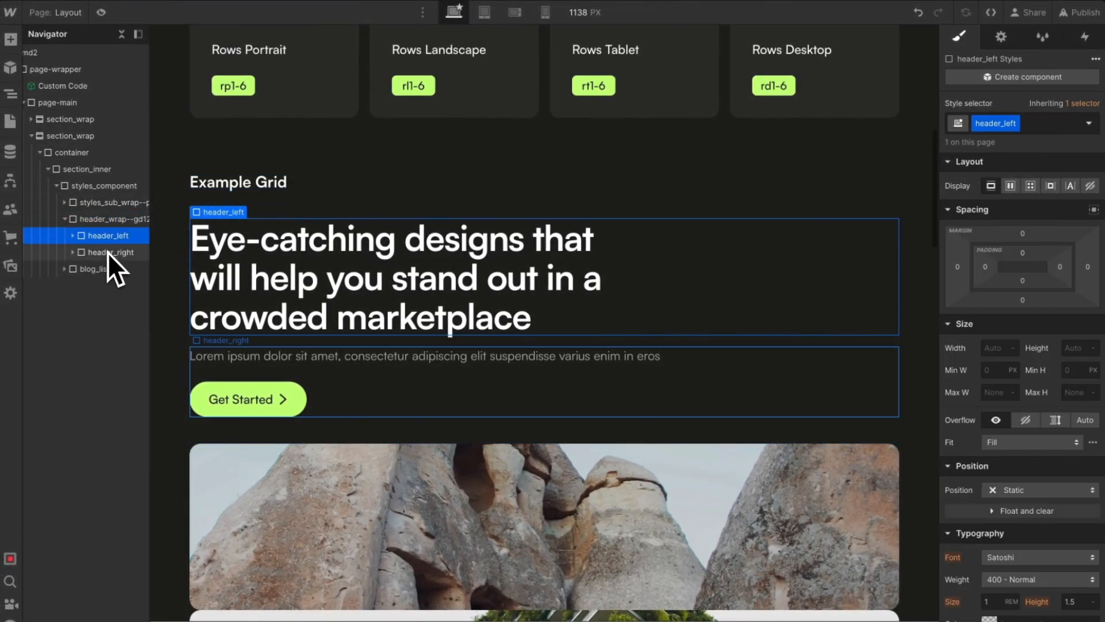
{"action": "left_click", "coordinate": [109, 254]}
{"action": "left_click", "coordinate": [109, 240]}
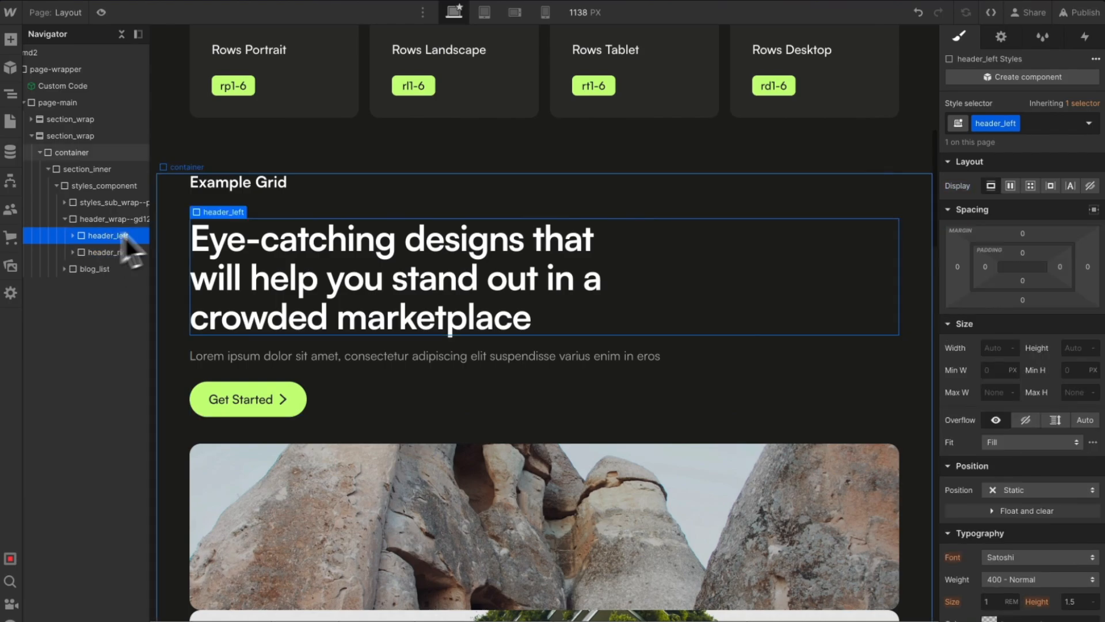
{"action": "scroll", "coordinate": [345, 201], "scroll_direction": "up", "scroll_amount": 4}
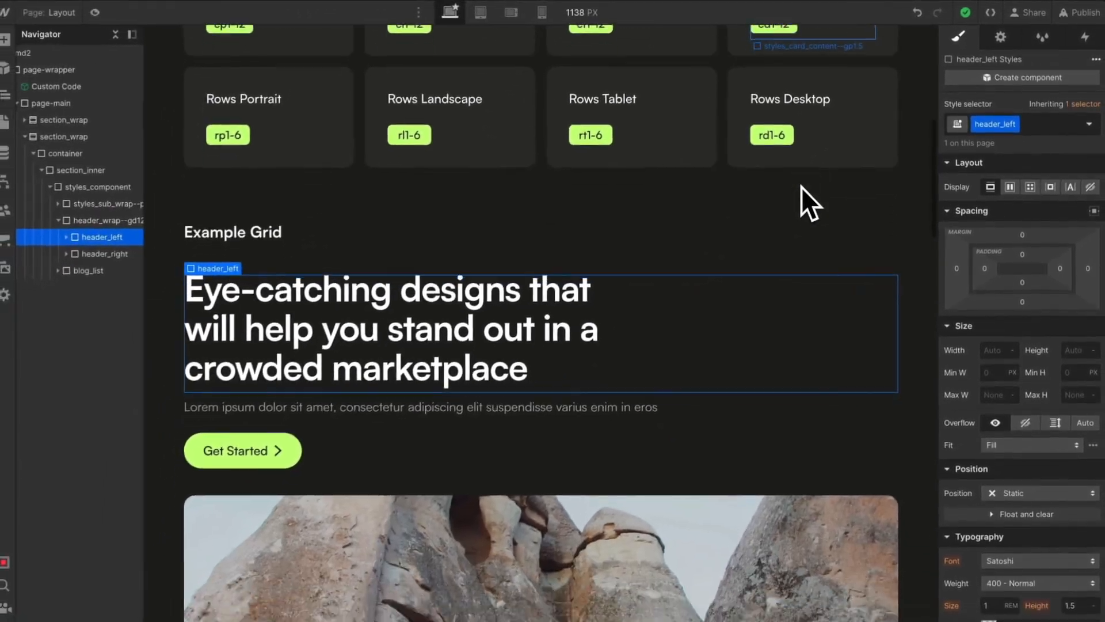
{"action": "scroll", "coordinate": [801, 188], "scroll_direction": "down", "scroll_amount": 1}
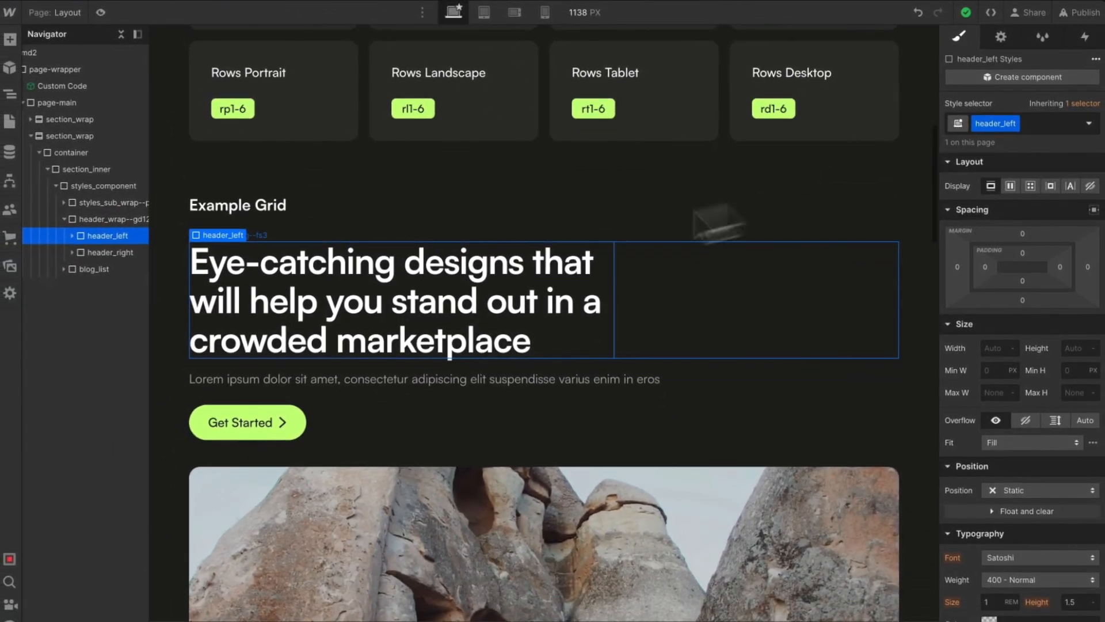
{"action": "left_click", "coordinate": [485, 12]}
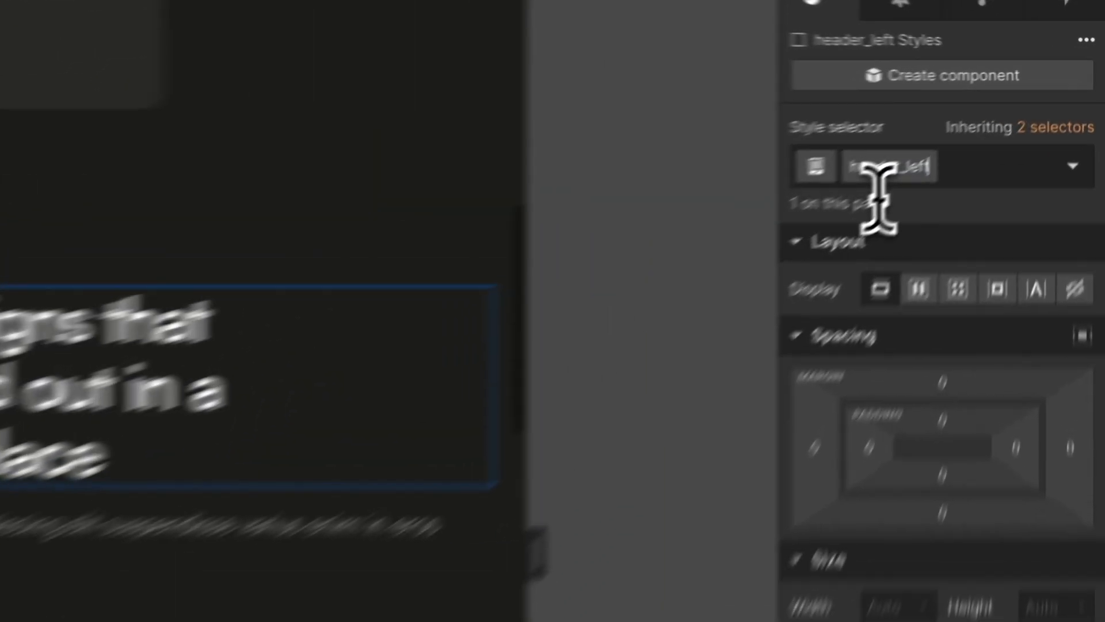
{"action": "key", "text": "End"}
{"action": "type", "text": "--ct"}
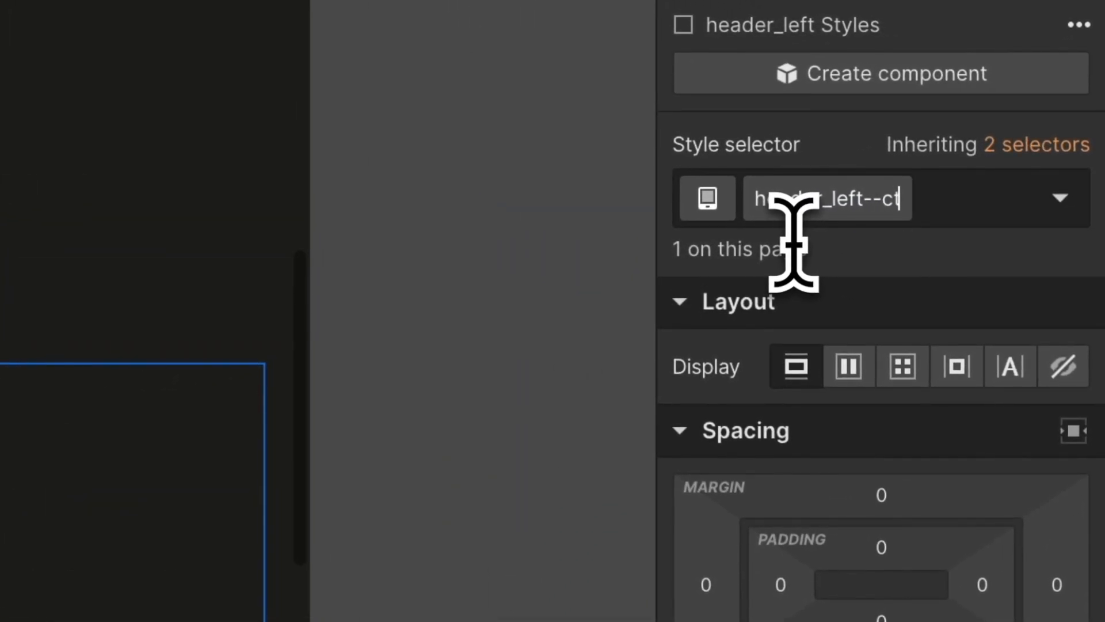
{"action": "key", "text": "Return"}
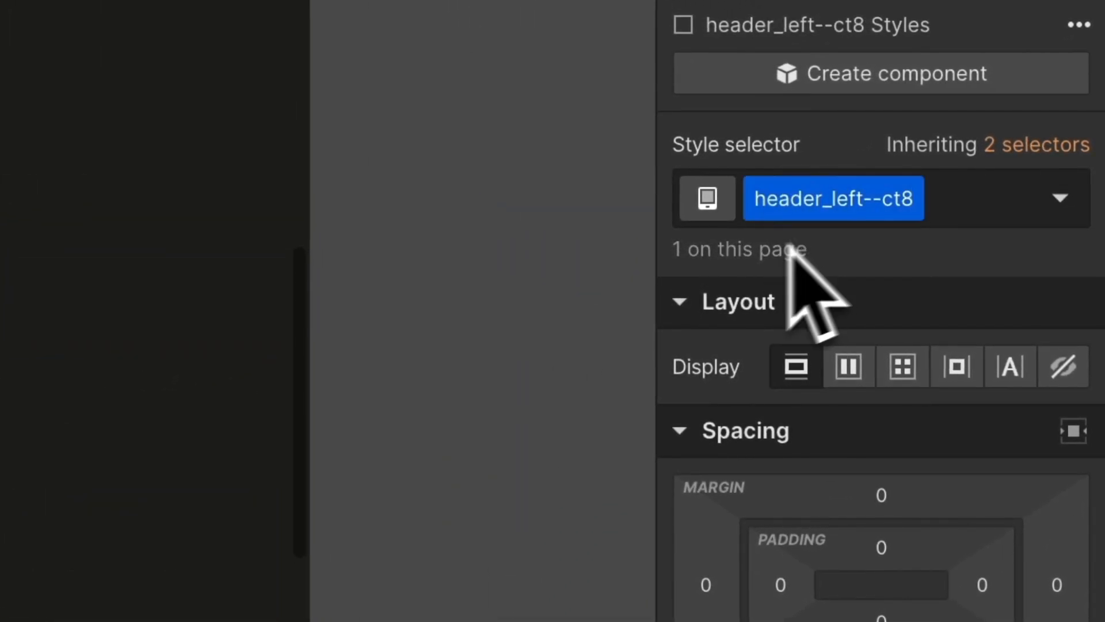
{"action": "scroll", "coordinate": [596, 208], "scroll_direction": "down", "scroll_amount": 4}
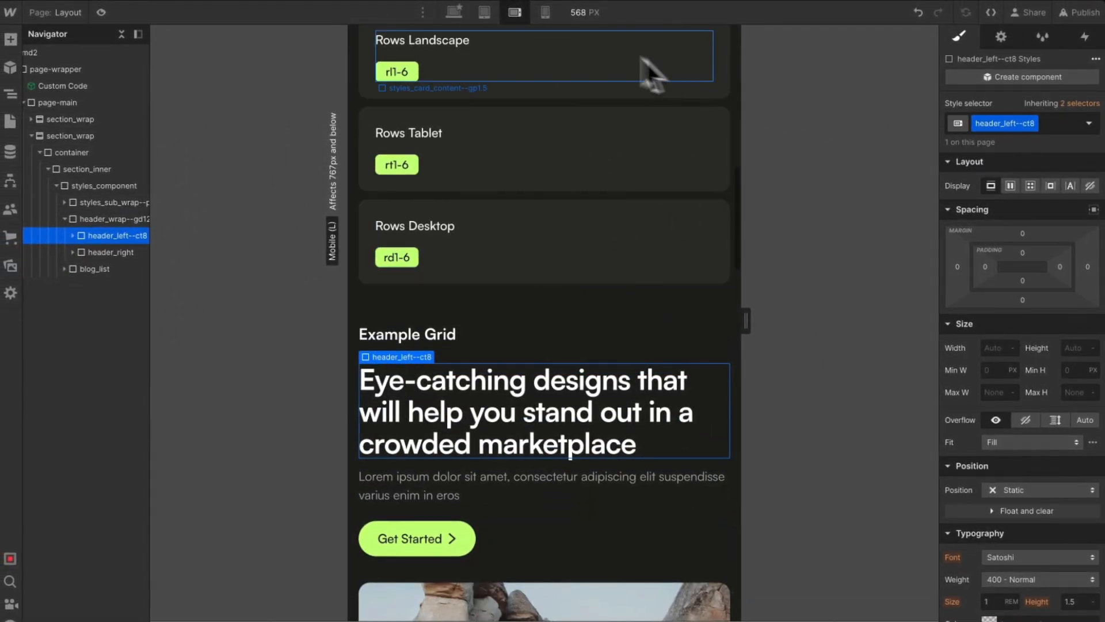
{"action": "left_click", "coordinate": [486, 13]}
{"action": "scroll", "coordinate": [703, 123], "scroll_direction": "up", "scroll_amount": 1}
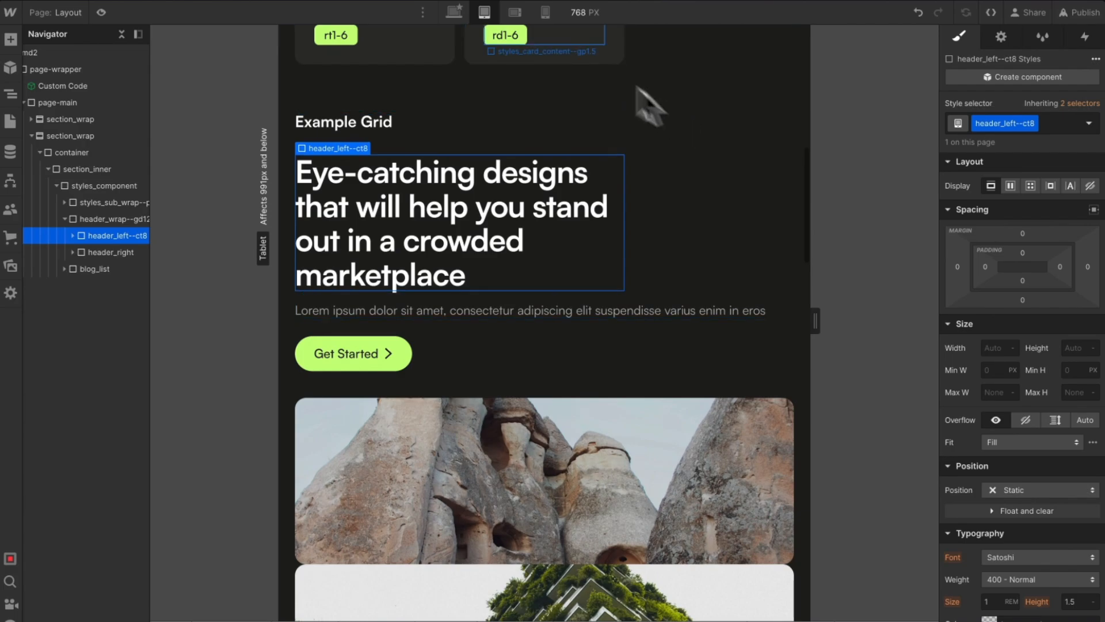
Step: At the desktop breakpoint, extend the heading block's class name to header_left--ct8-cd9
{"action": "left_click", "coordinate": [455, 12]}
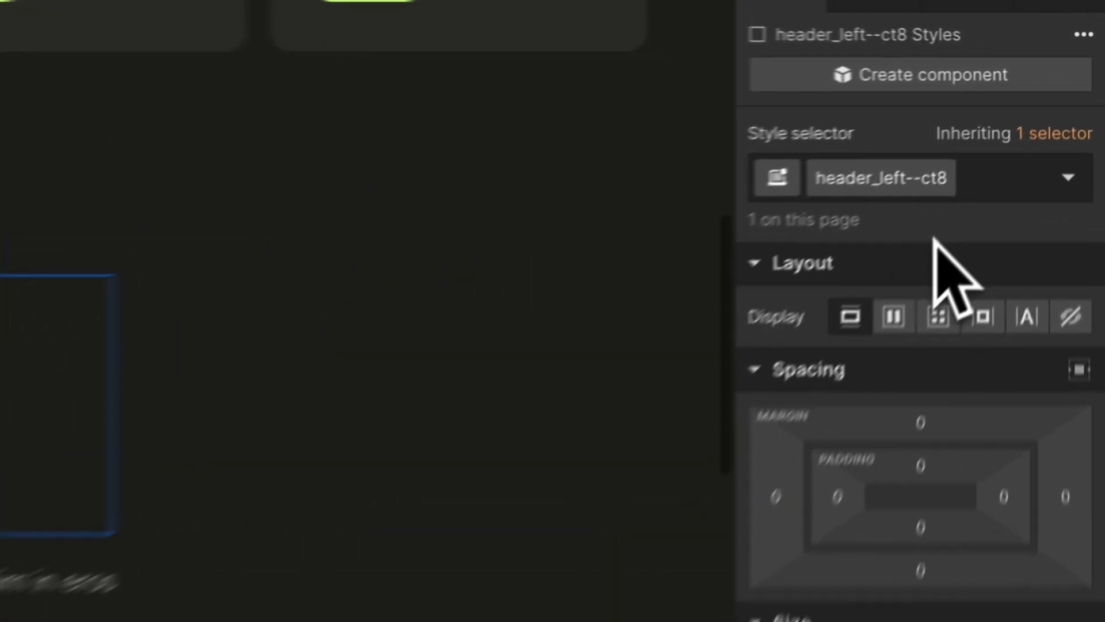
{"action": "type", "text": "-cd"}
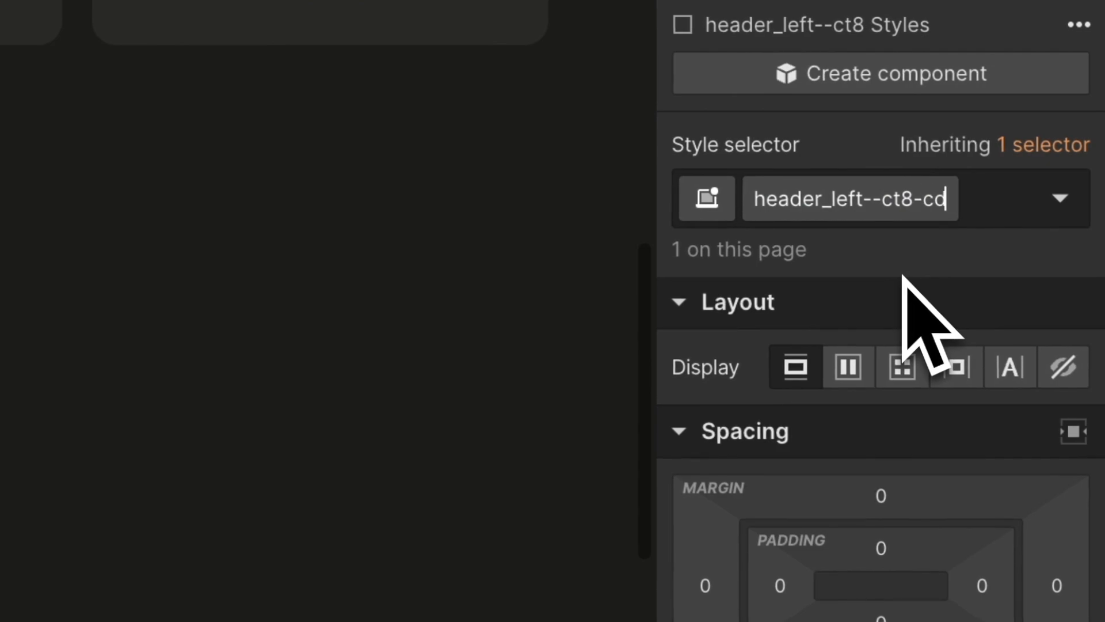
{"action": "type", "text": "9"}
{"action": "key", "text": "Return"}
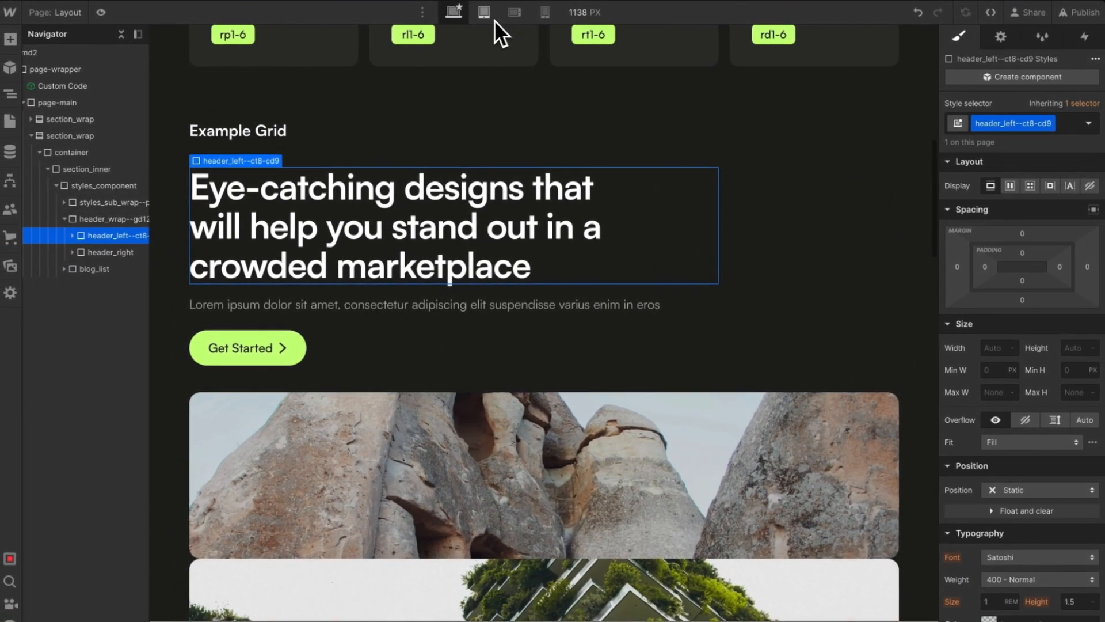
Step: At the tablet breakpoint, rename the header_right class to header_right--ct4
{"action": "left_click", "coordinate": [495, 20]}
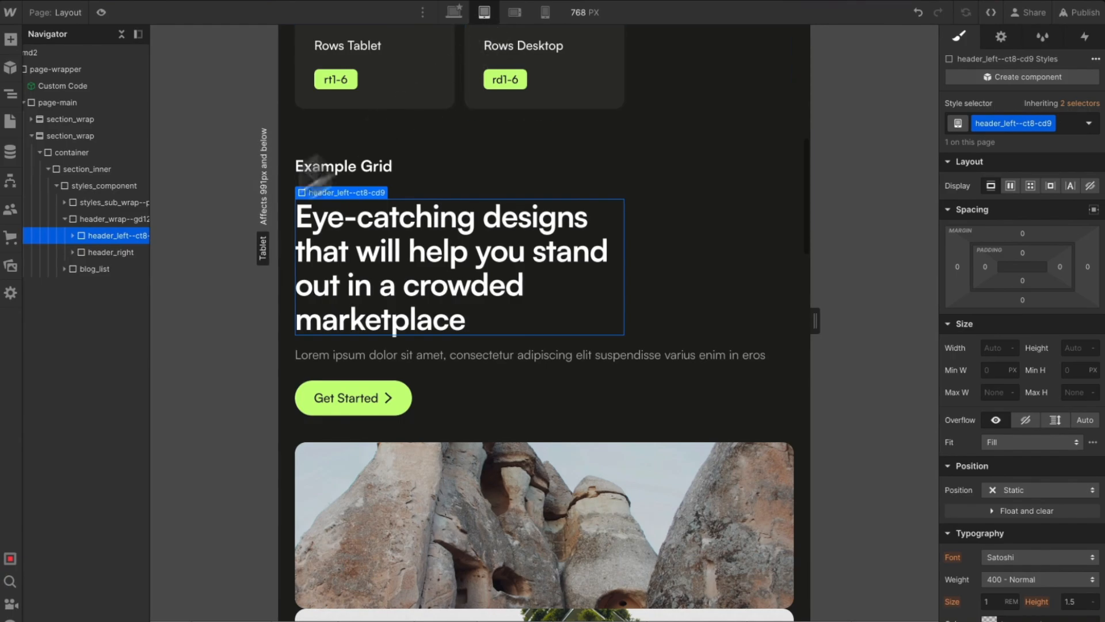
{"action": "left_click", "coordinate": [113, 255]}
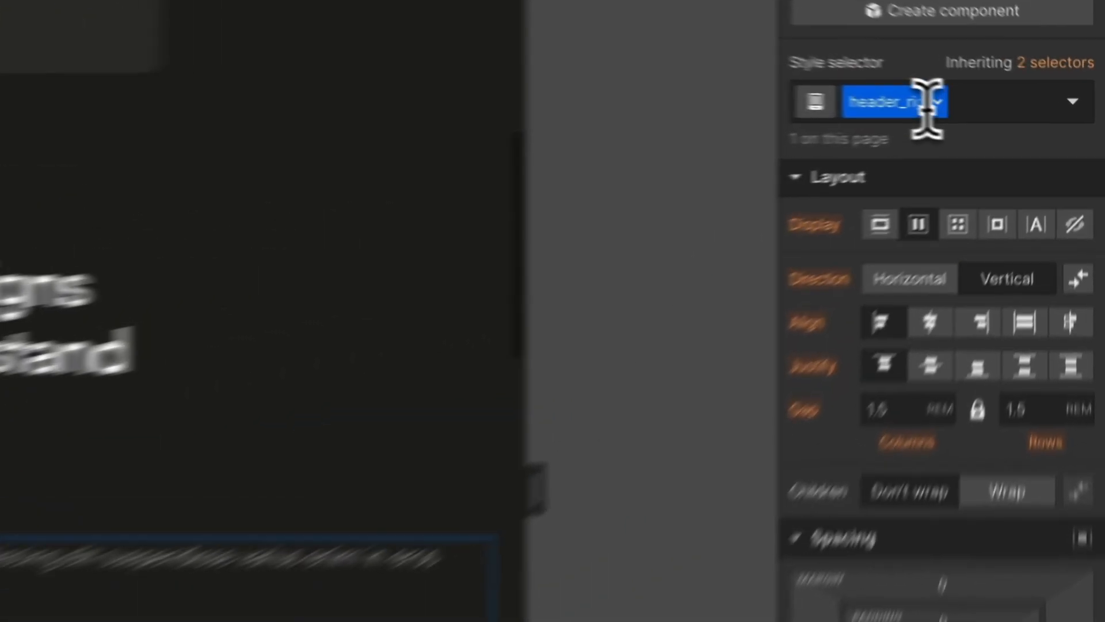
{"action": "left_click", "coordinate": [996, 123]}
{"action": "type", "text": "--d"}
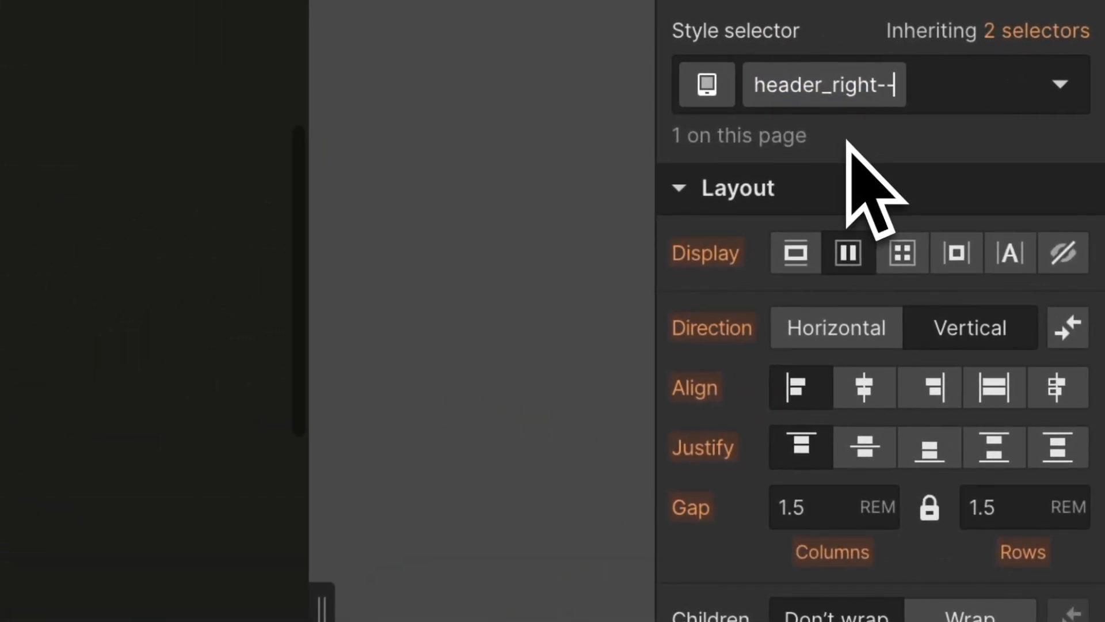
{"action": "type", "text": "t4"}
{"action": "key", "text": "Return"}
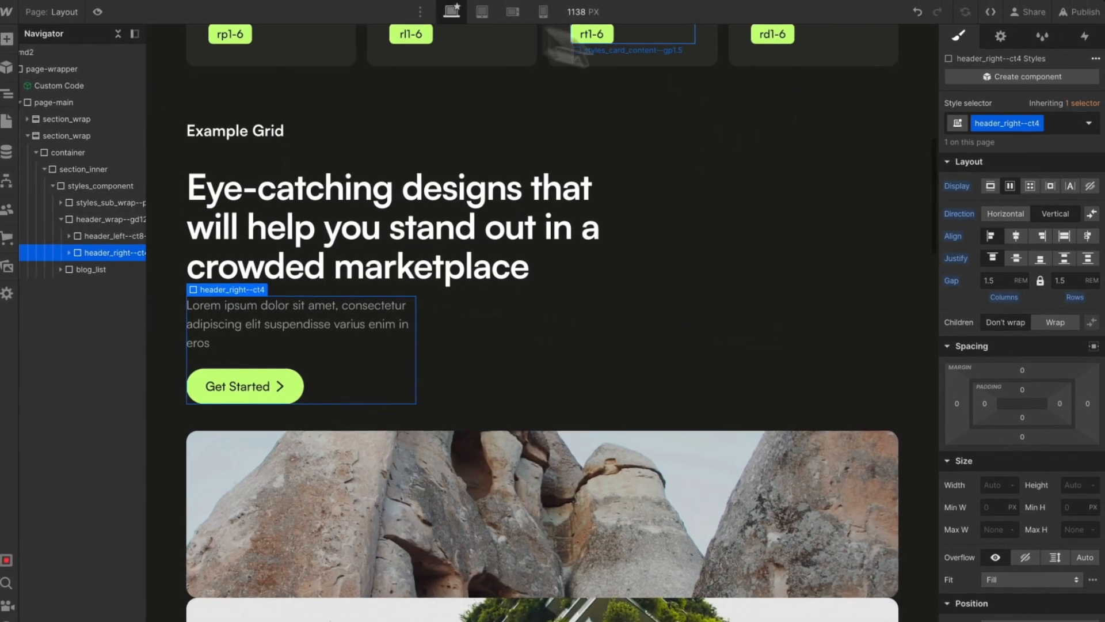
Step: At desktop, extend the paragraph block's class to header_right--ct4-cd3, and check the header at tablet and mobile landscape
{"action": "left_click", "coordinate": [1000, 123]}
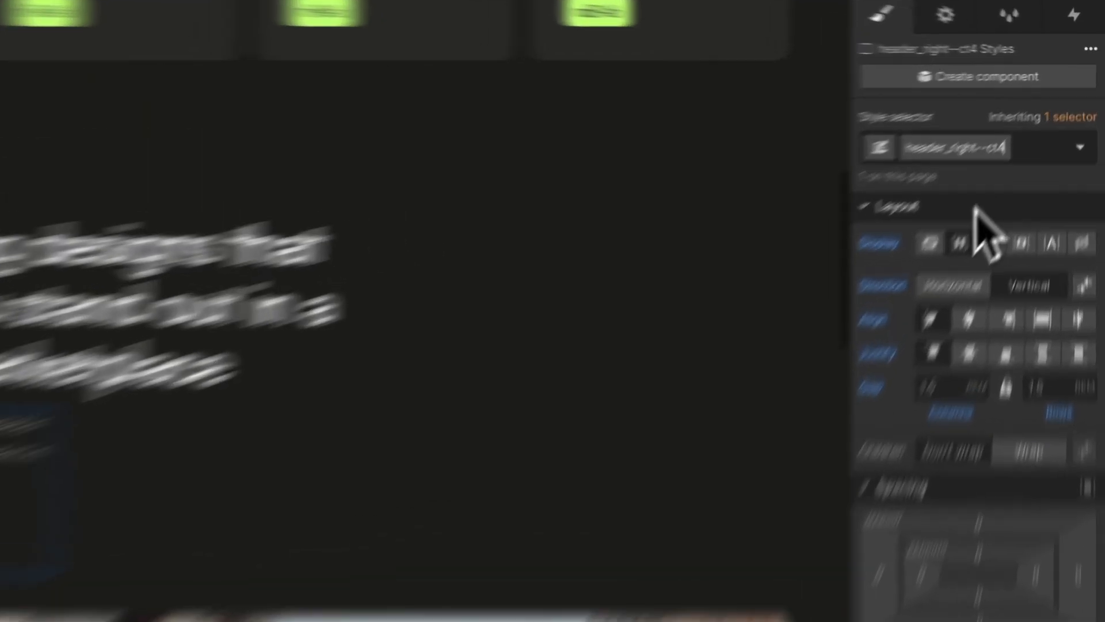
{"action": "type", "text": "-cd"}
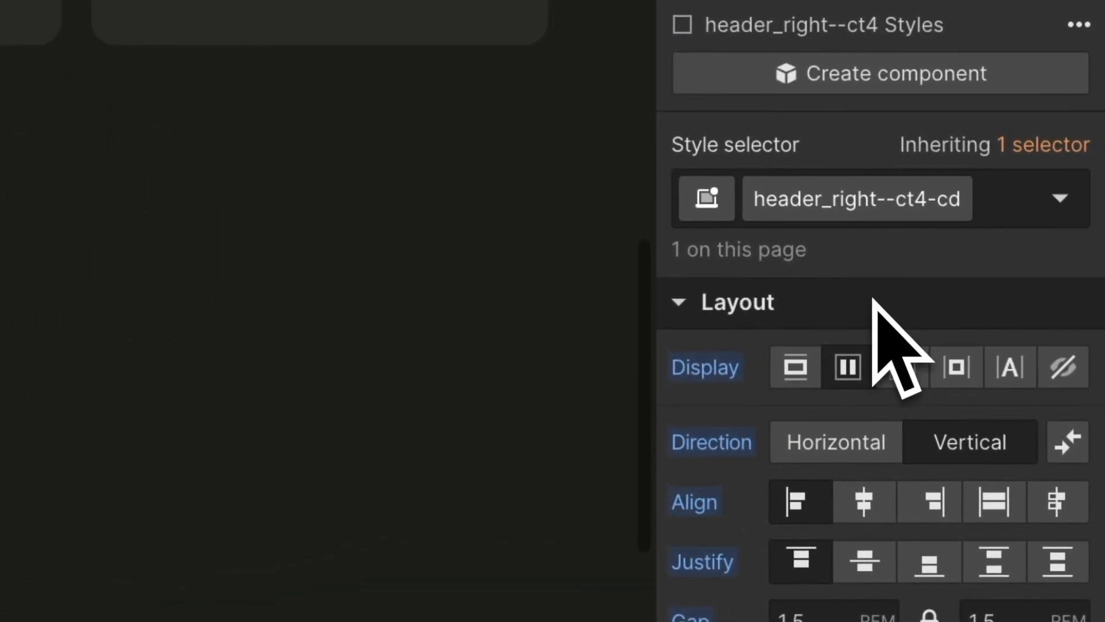
{"action": "type", "text": "3"}
{"action": "key", "text": "Return"}
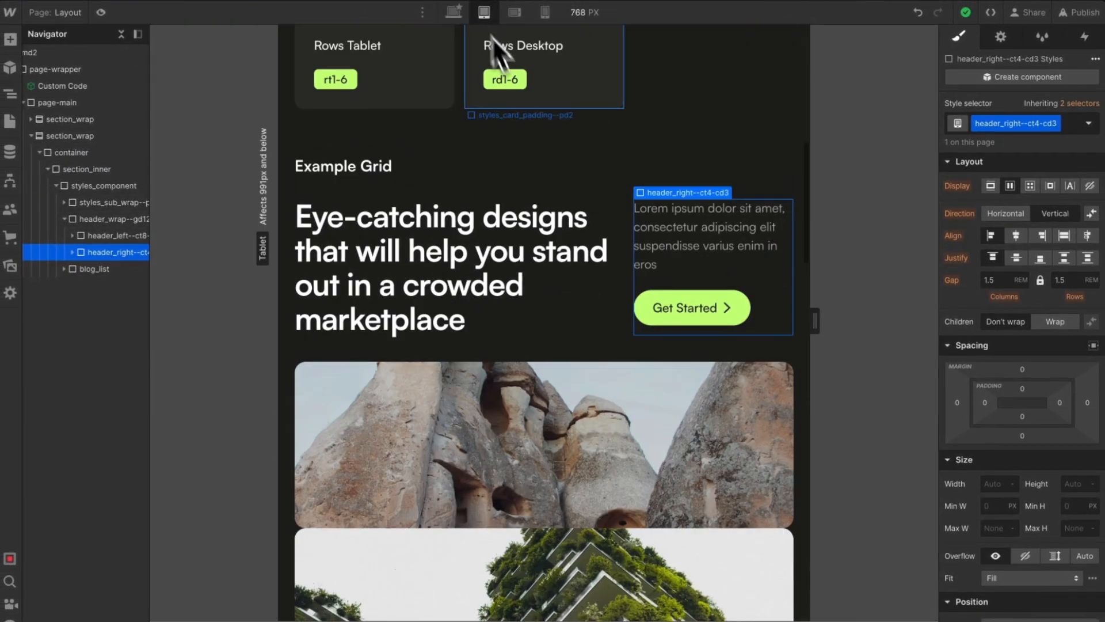
{"action": "scroll", "coordinate": [536, 127], "scroll_direction": "up", "scroll_amount": 1}
{"action": "left_click", "coordinate": [517, 12]}
{"action": "scroll", "coordinate": [569, 173], "scroll_direction": "down", "scroll_amount": 6}
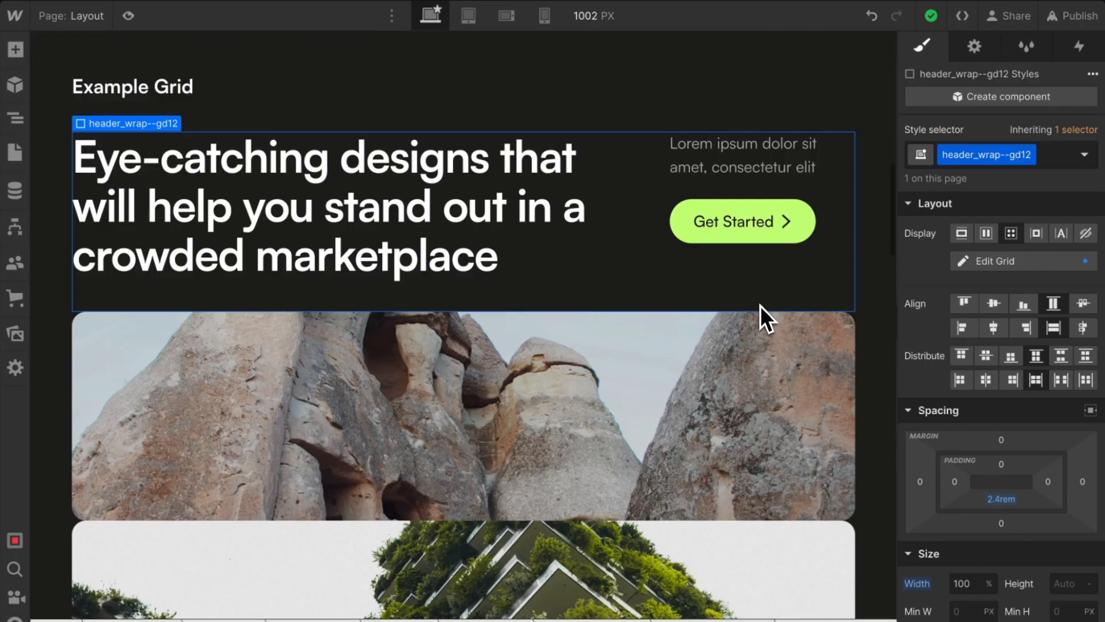
Step: Duplicate the header_wrap--gd12 block, try the class name header_left--ct8-cd8 on the copy's heading block, and undo the rename
{"action": "right_click", "coordinate": [761, 306]}
{"action": "left_click", "coordinate": [684, 459]}
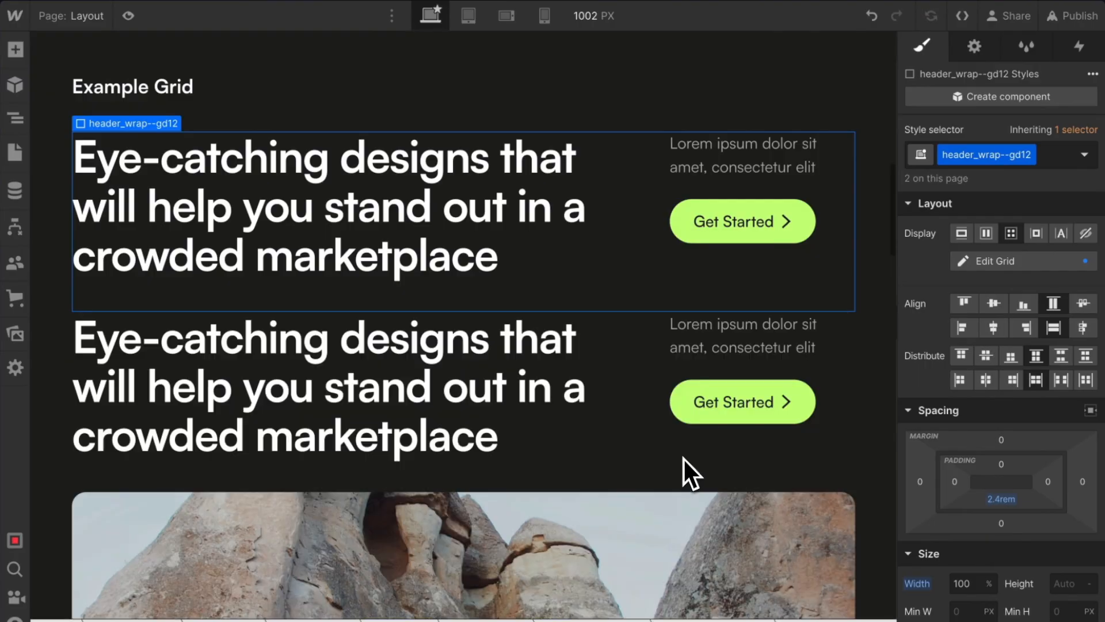
{"action": "left_click", "coordinate": [641, 415]}
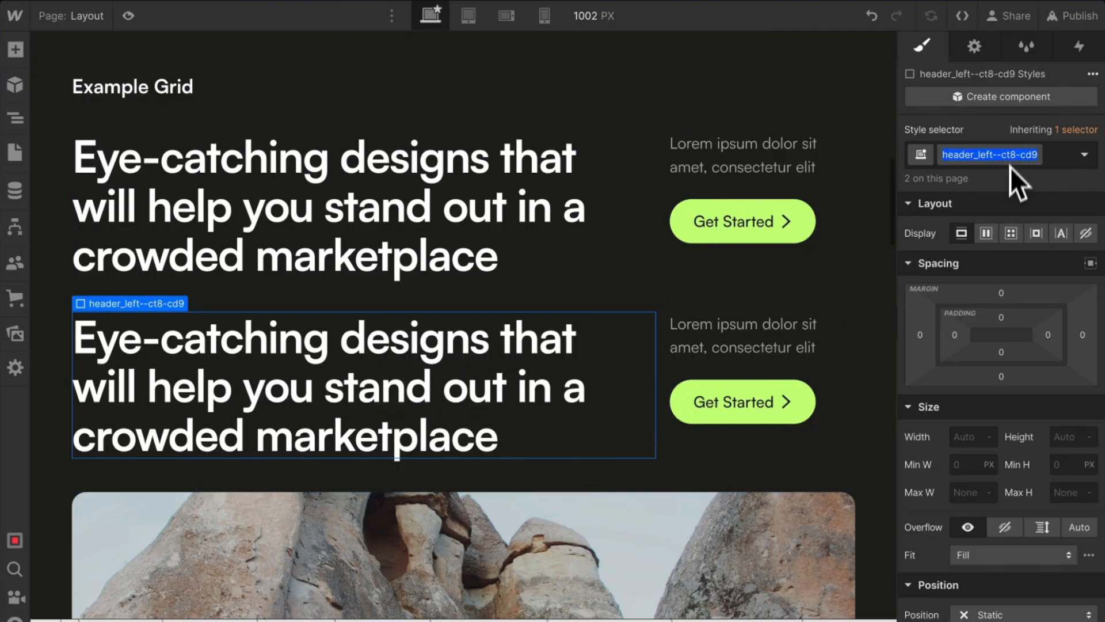
{"action": "key", "text": "BackSpace"}
{"action": "type", "text": "8"}
{"action": "key", "text": "Return"}
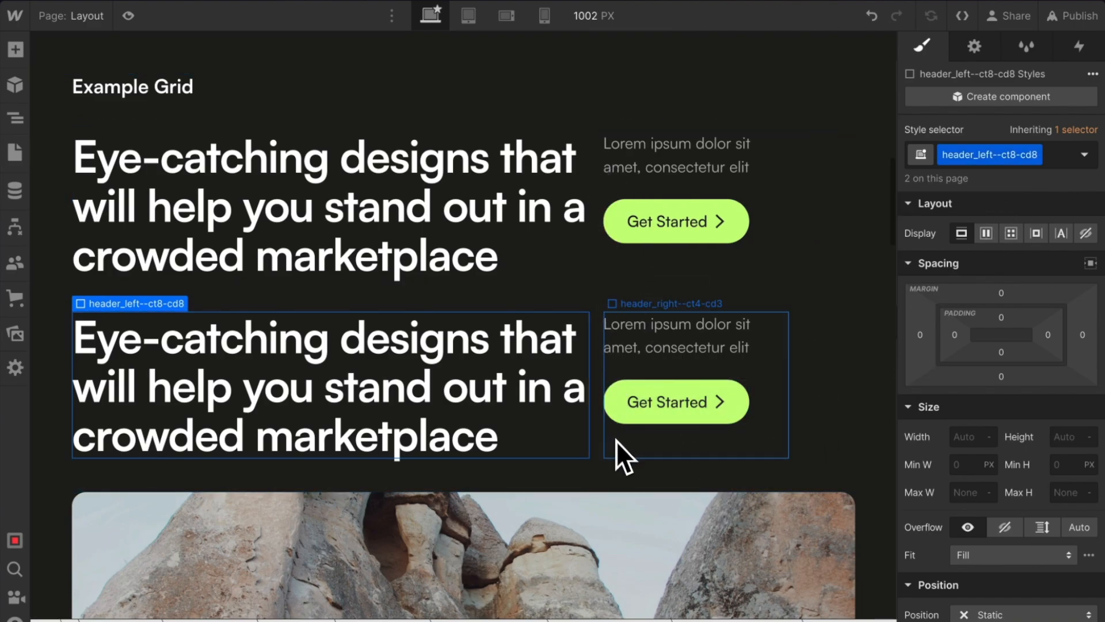
{"action": "key", "text": "ctrl+z"}
Step: Try the alignment options on the duplicated header_wrap--gd12 grid and align its items to the top and left
{"action": "left_click", "coordinate": [657, 451]}
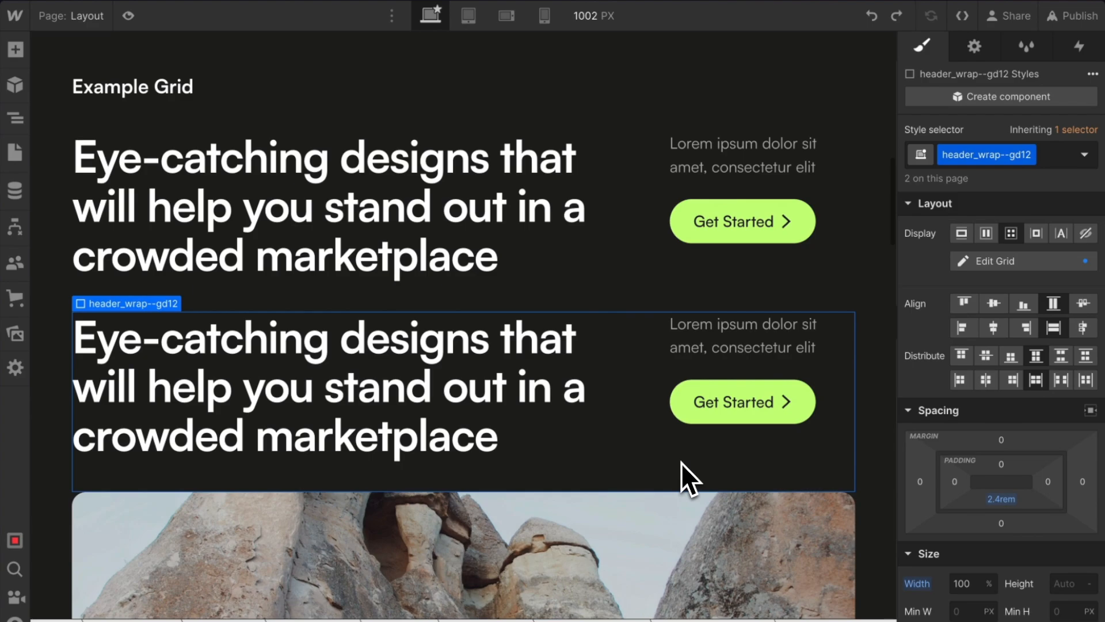
{"action": "left_click", "coordinate": [1024, 303]}
{"action": "left_click", "coordinate": [993, 303]}
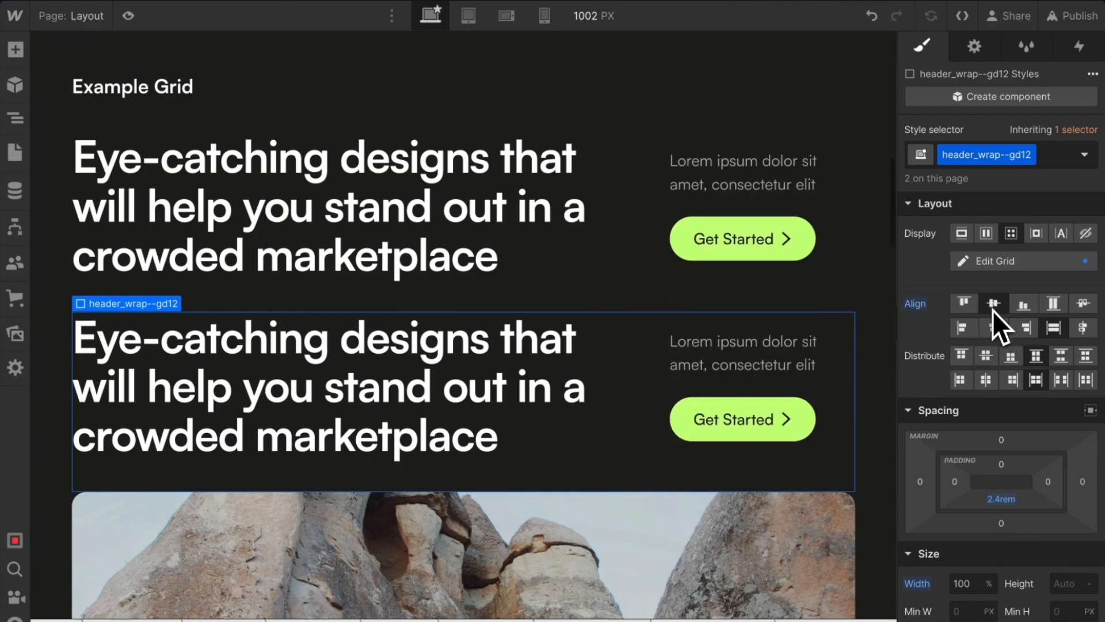
{"action": "left_click", "coordinate": [965, 303]}
{"action": "left_click", "coordinate": [993, 327]}
{"action": "left_click", "coordinate": [1023, 329]}
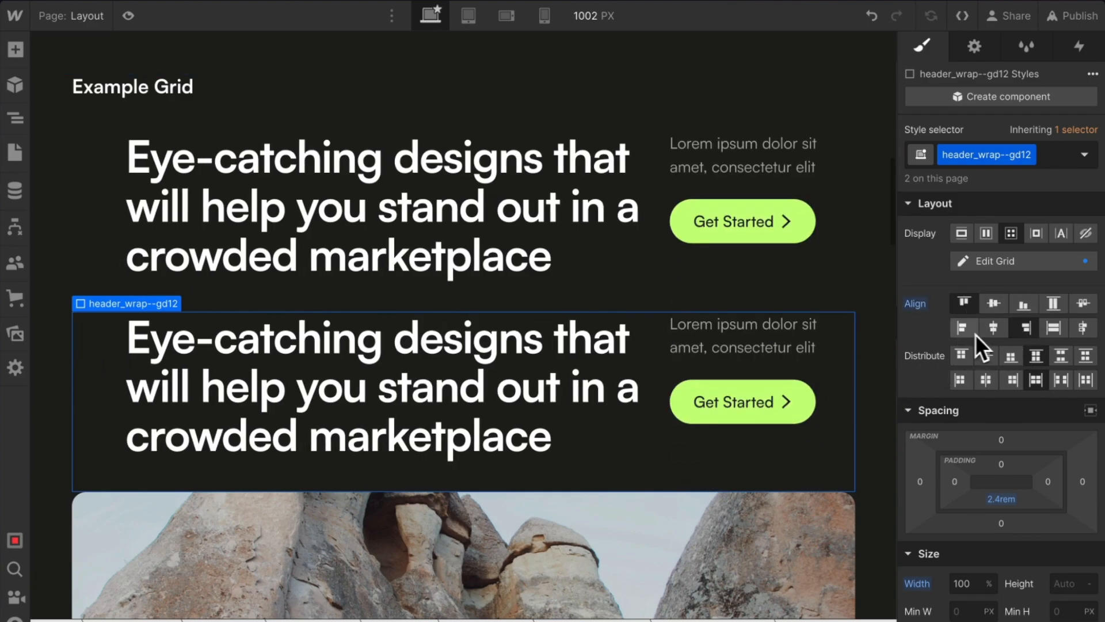
{"action": "left_click", "coordinate": [964, 331]}
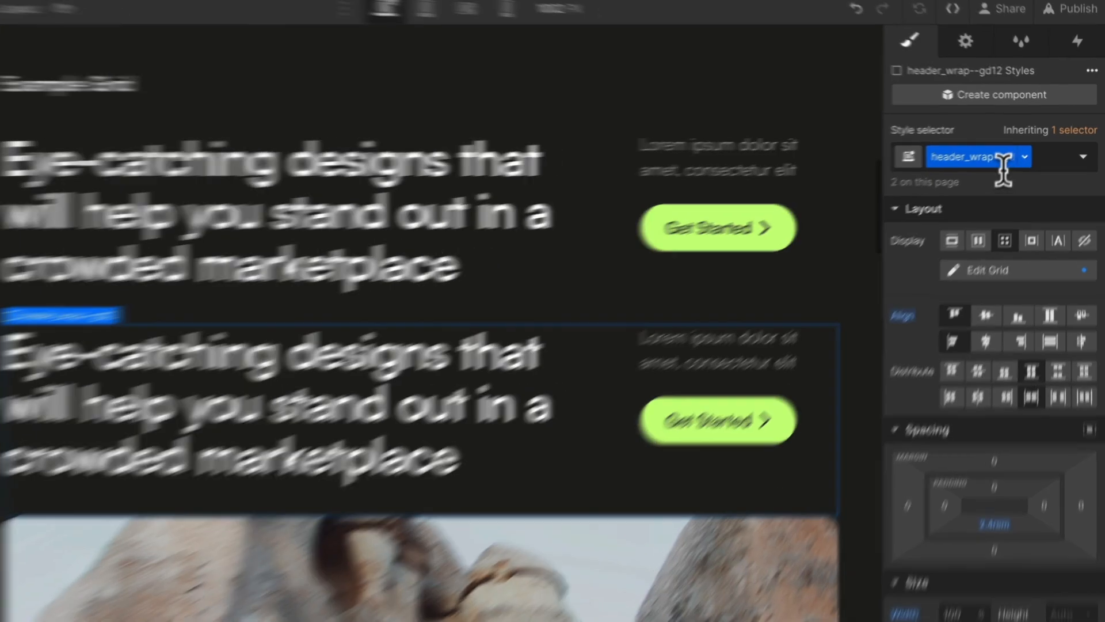
{"action": "left_click", "coordinate": [1018, 159]}
{"action": "key", "text": "Right"}
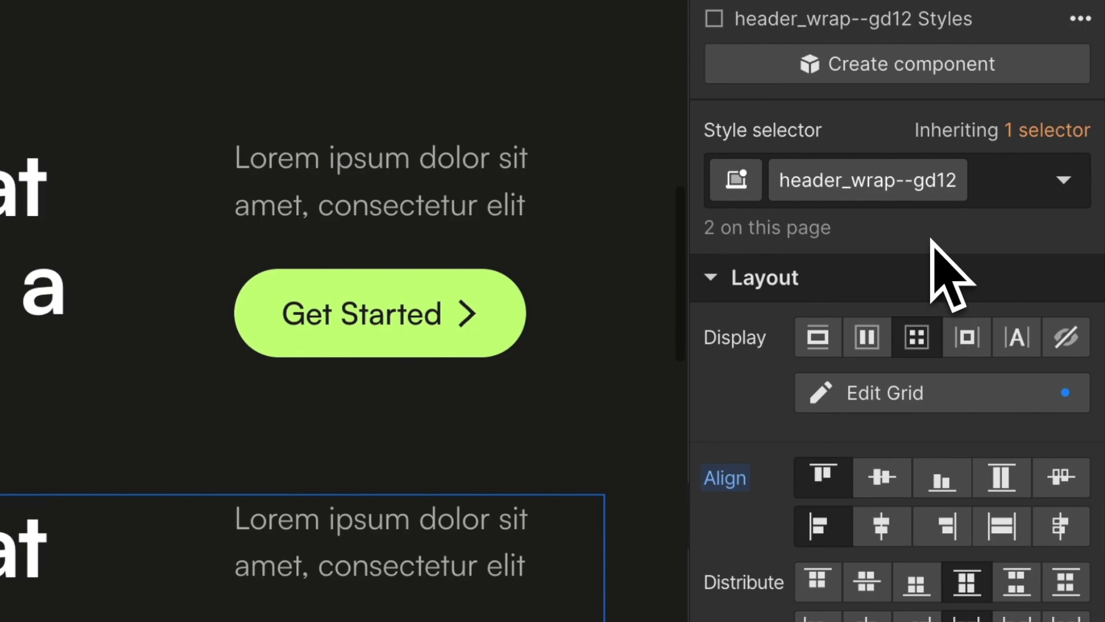
{"action": "key", "text": "Escape"}
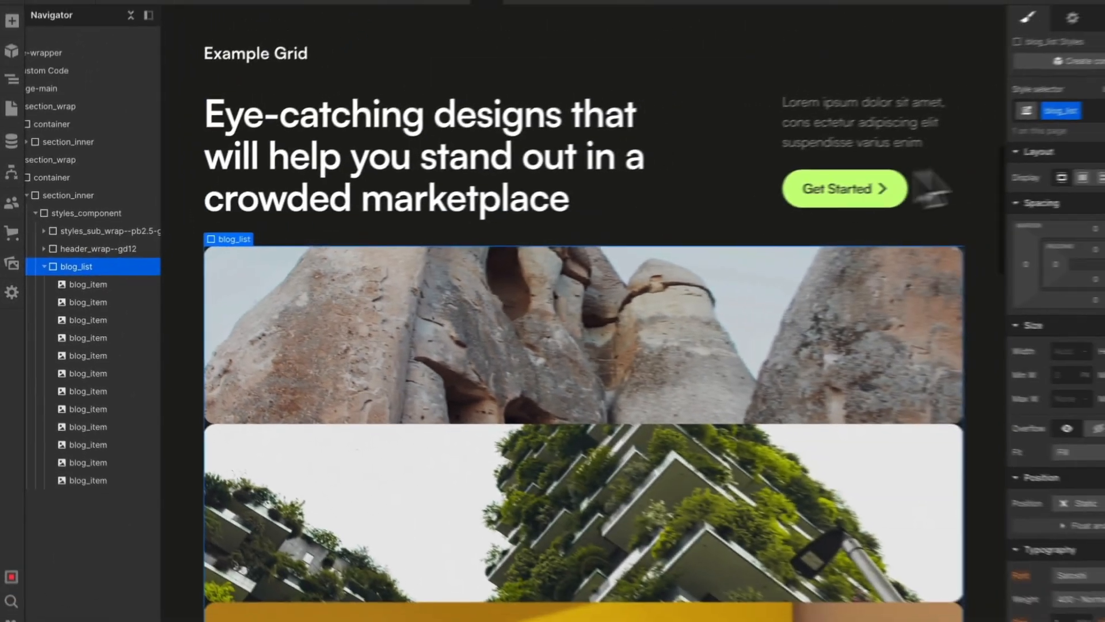
Step: Rename the blog_list class to blog_list--gd12 and check the list at the mobile portrait breakpoint
{"action": "type", "text": "--gd12"}
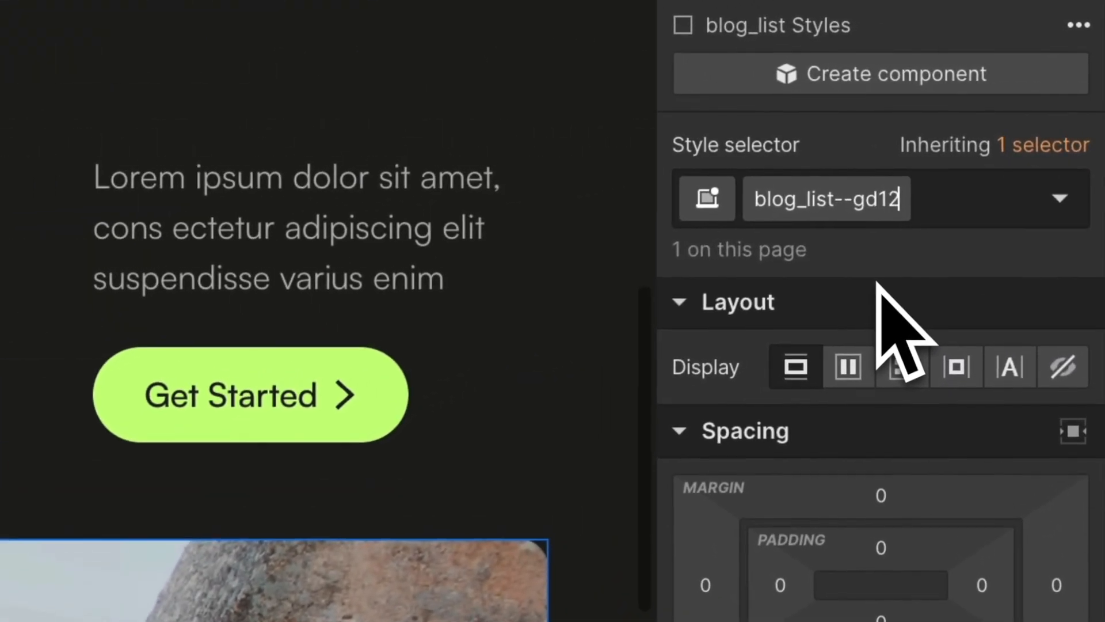
{"action": "key", "text": "Return"}
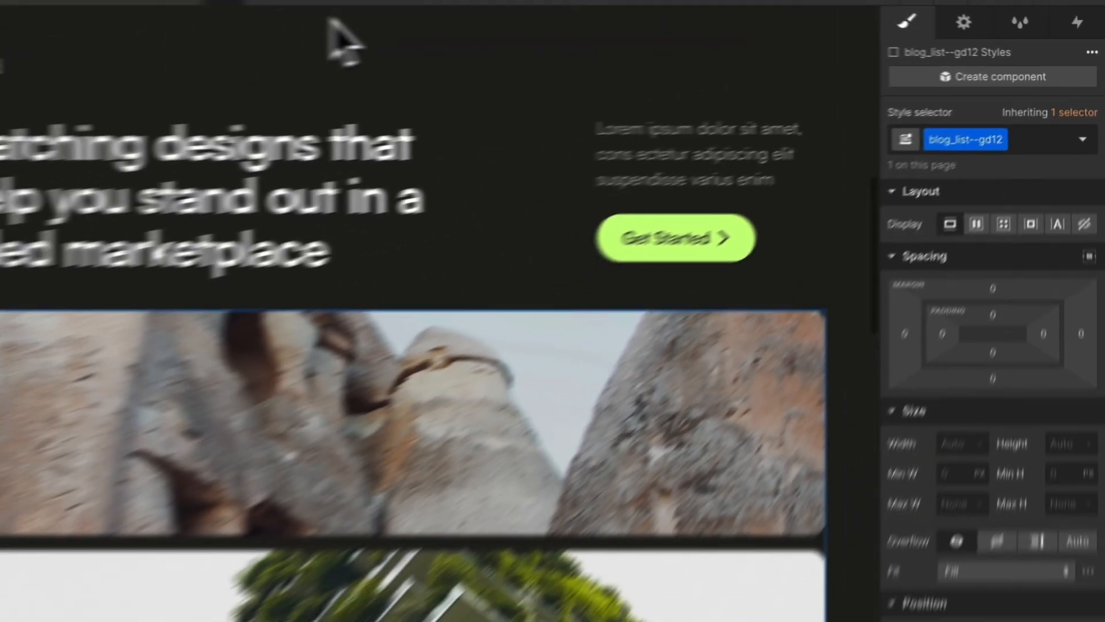
{"action": "left_click", "coordinate": [545, 12]}
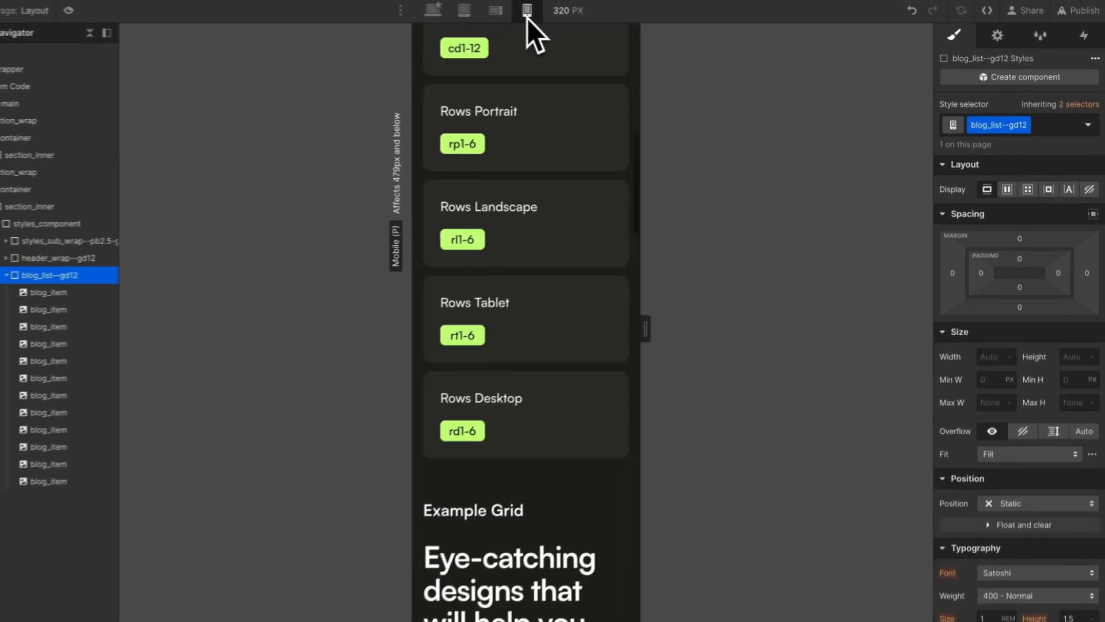
{"action": "scroll", "coordinate": [555, 149], "scroll_direction": "down", "scroll_amount": 10}
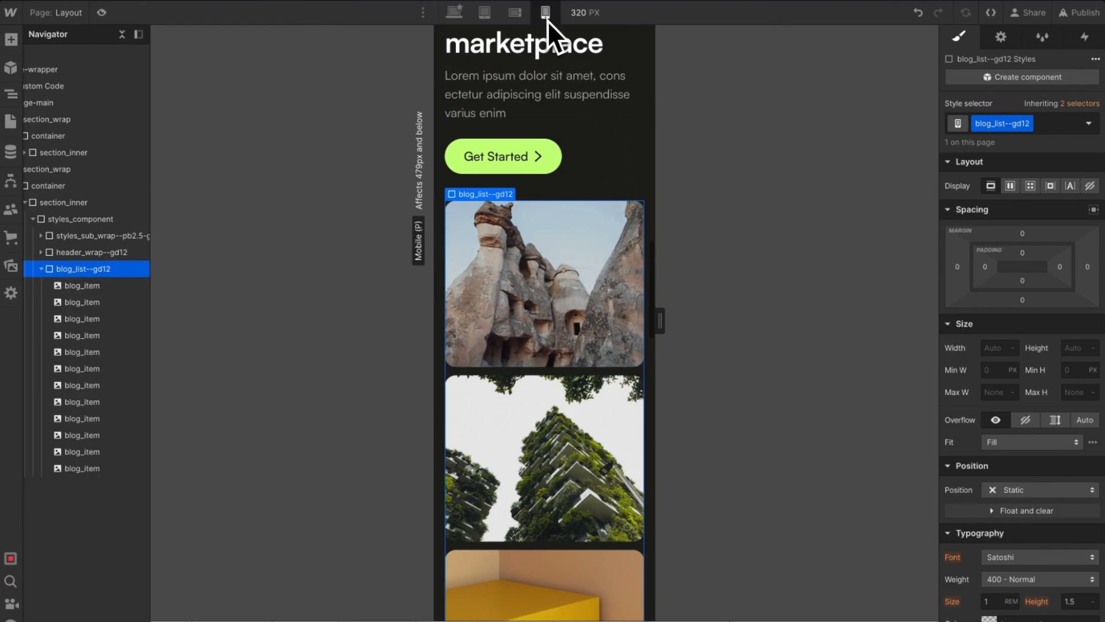
Step: At the mobile landscape breakpoint, extend the blog list's class to blog_list--gd12-cl6
{"action": "left_click", "coordinate": [516, 14]}
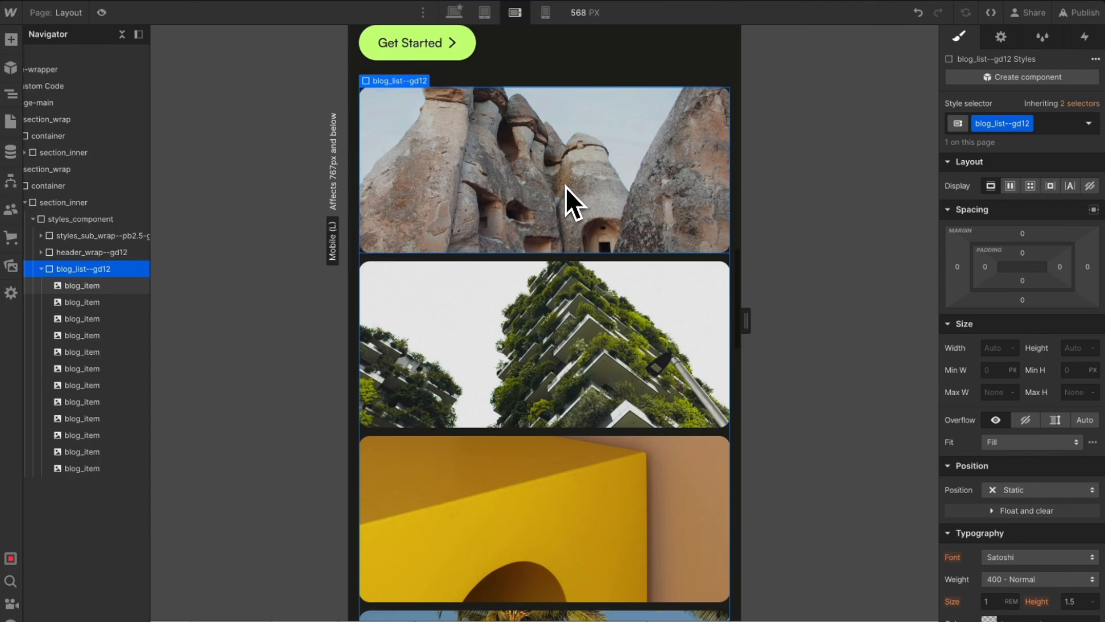
{"action": "left_click", "coordinate": [109, 289]}
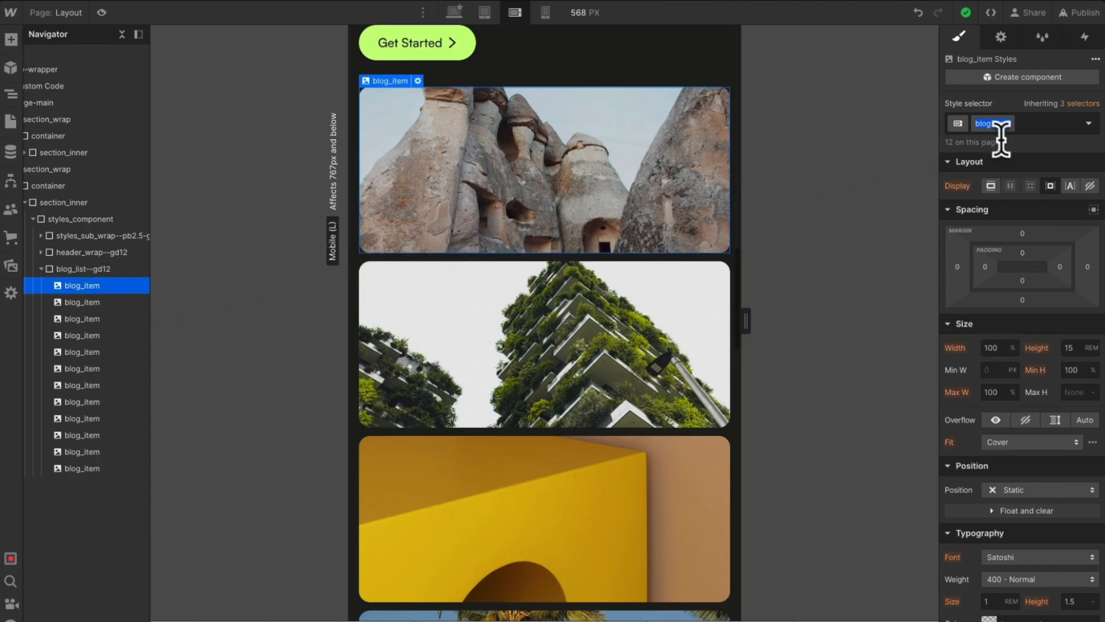
{"action": "left_click", "coordinate": [120, 272]}
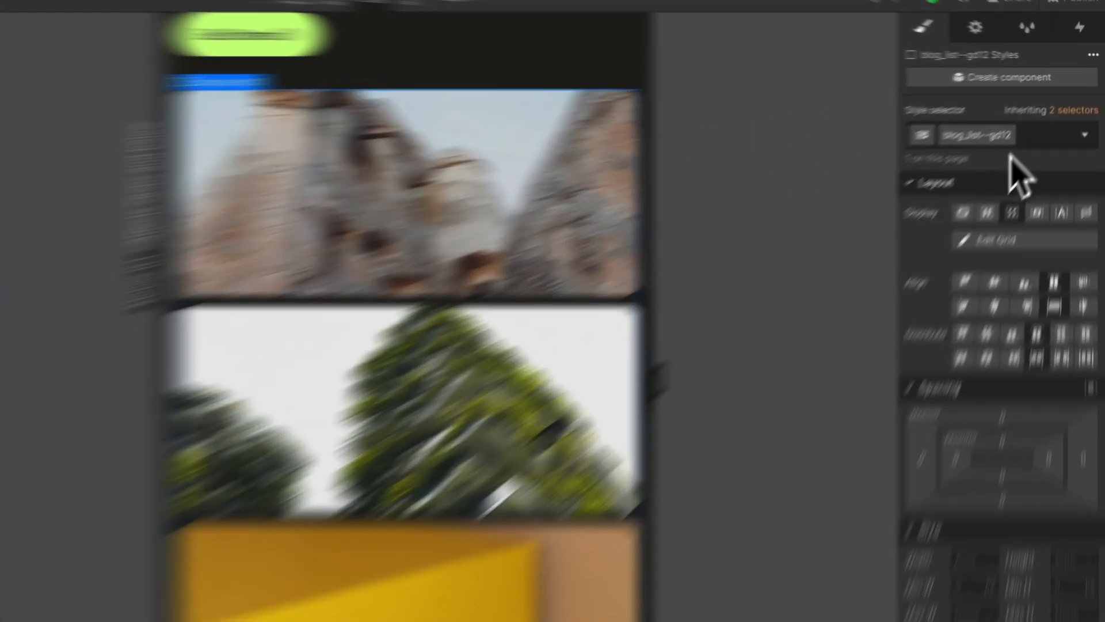
{"action": "type", "text": "-c"}
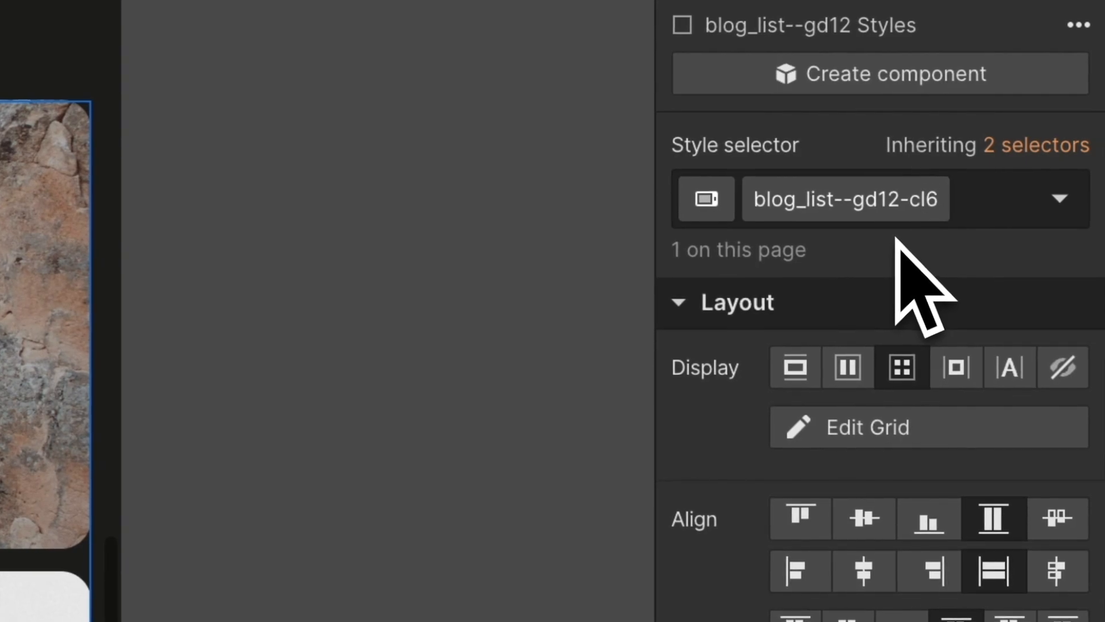
{"action": "type", "text": "l6"}
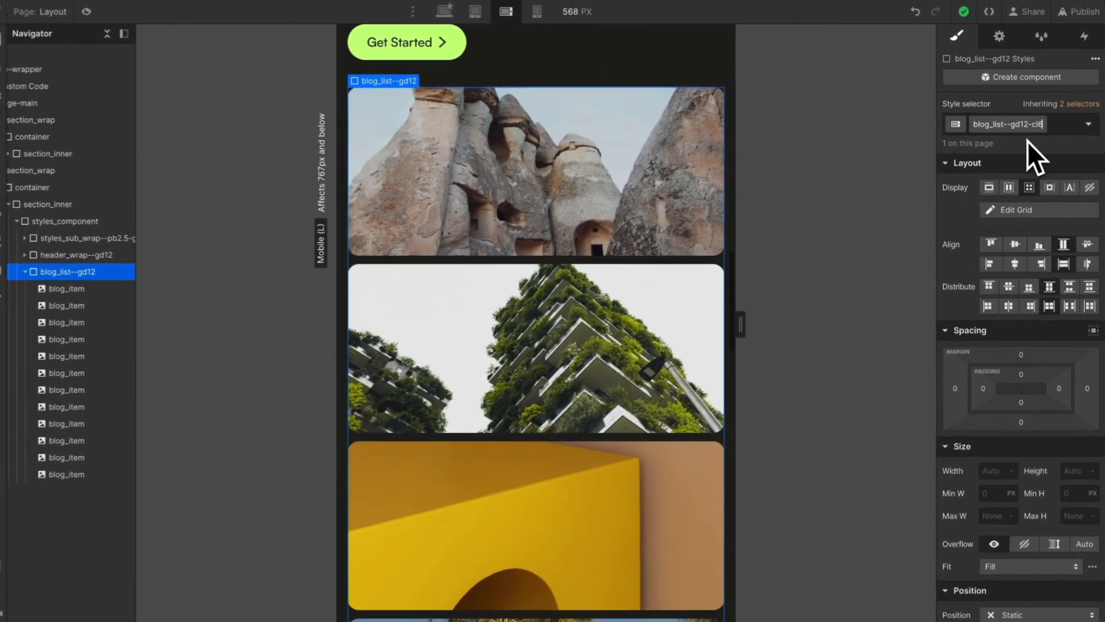
{"action": "key", "text": "Return"}
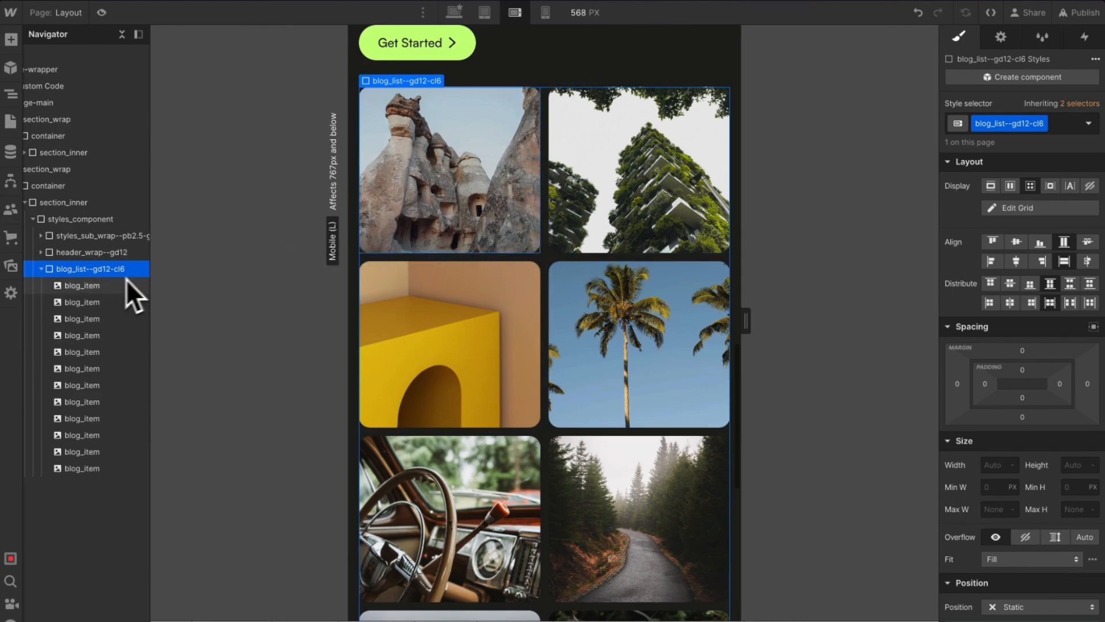
{"action": "left_click", "coordinate": [113, 288]}
{"action": "left_click", "coordinate": [115, 269]}
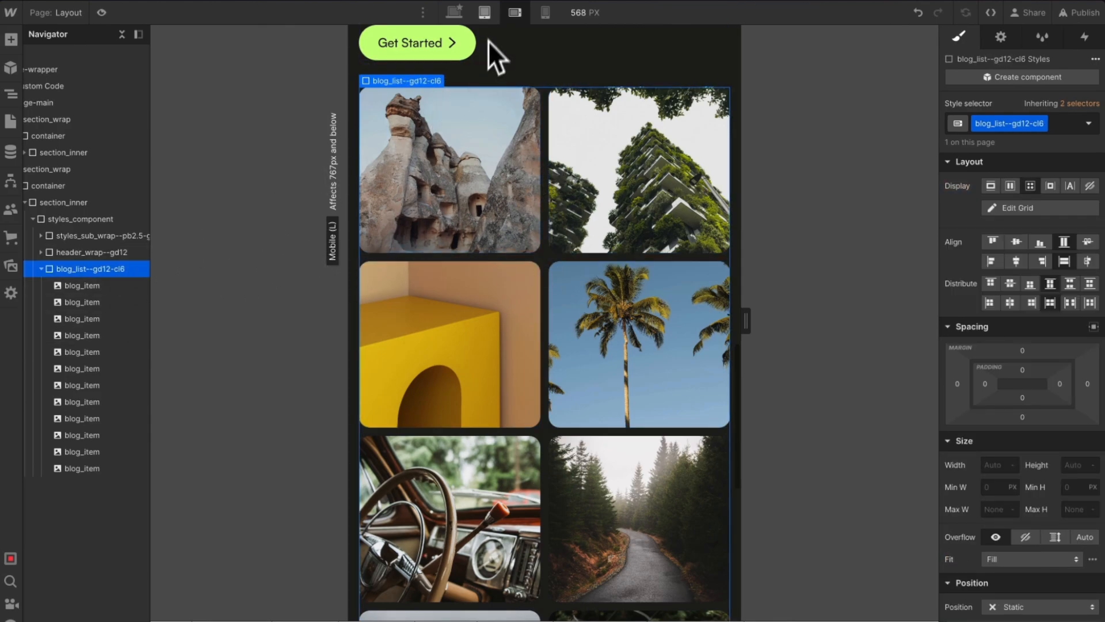
Step: Check the blog list at desktop, and at the tablet breakpoint extend its class to blog_list--gd12-cl6-ct4
{"action": "left_click", "coordinate": [485, 12]}
{"action": "left_click", "coordinate": [455, 12]}
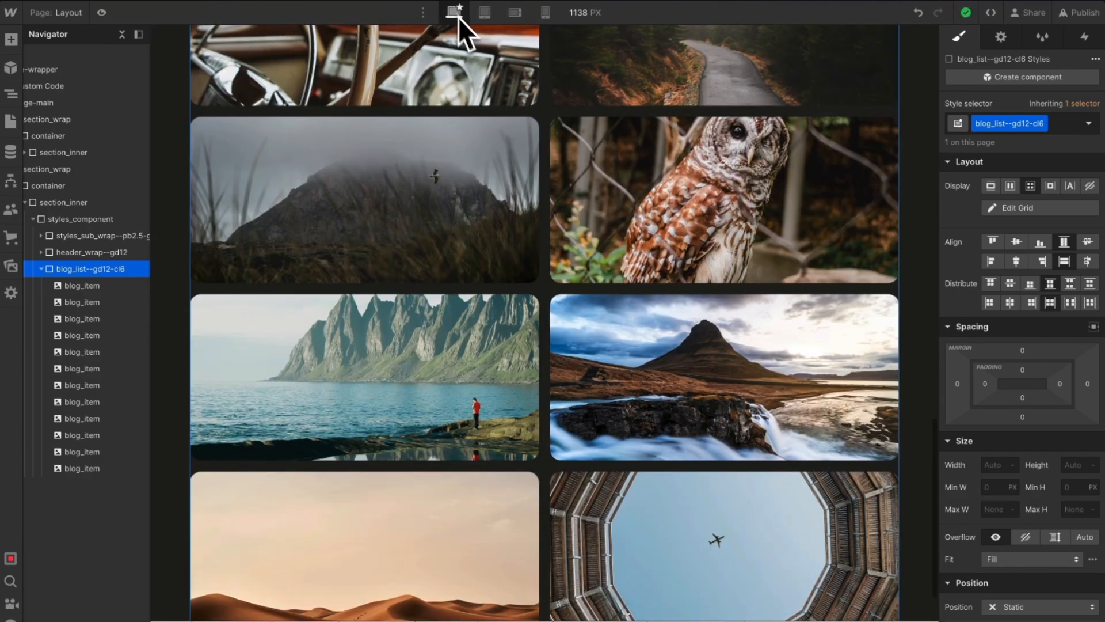
{"action": "scroll", "coordinate": [550, 142], "scroll_direction": "up", "scroll_amount": 1}
{"action": "left_click", "coordinate": [487, 12]}
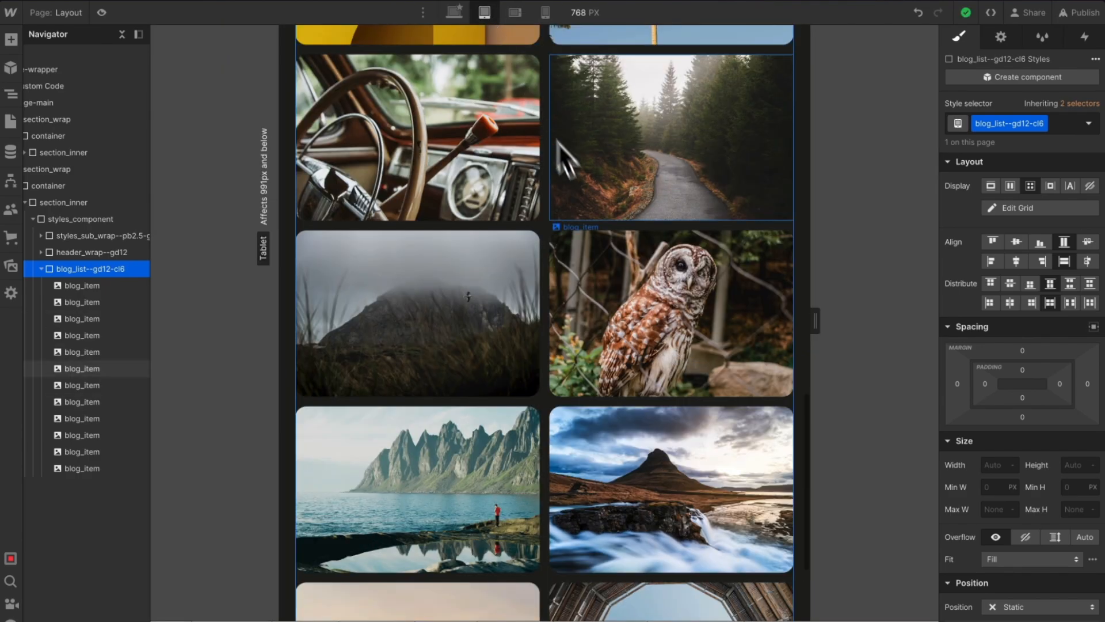
{"action": "scroll", "coordinate": [582, 188], "scroll_direction": "up", "scroll_amount": 10}
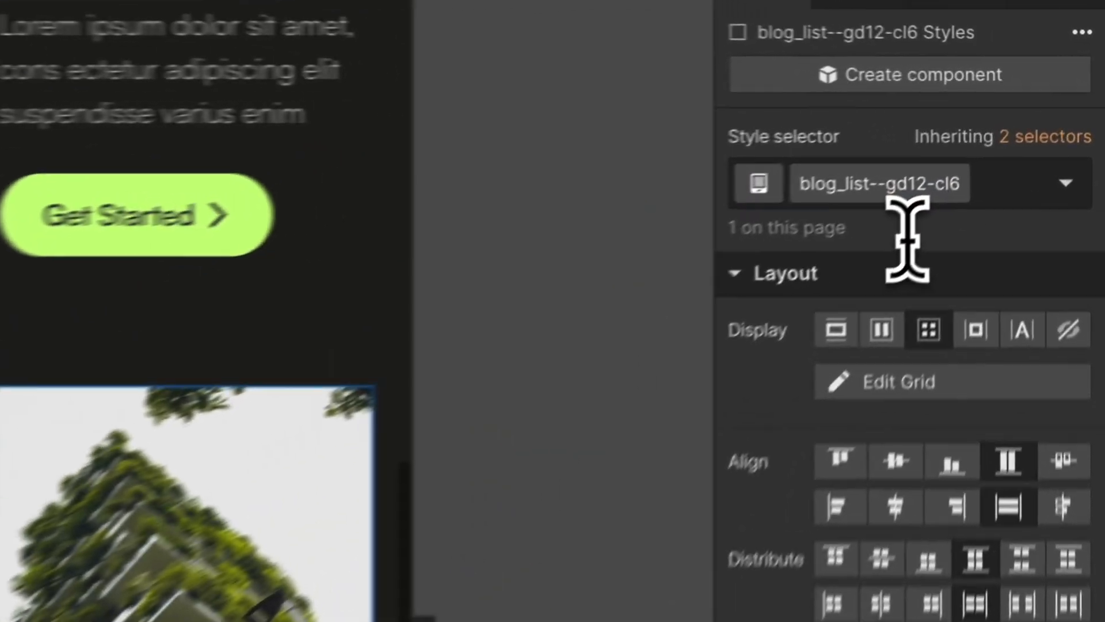
{"action": "type", "text": "-ct"}
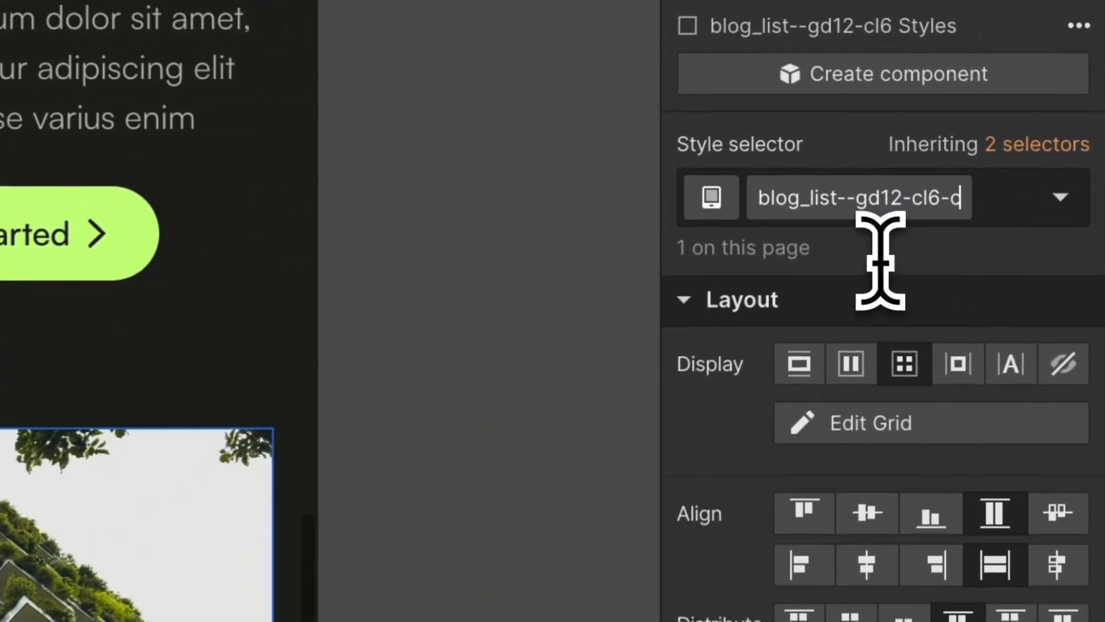
{"action": "type", "text": "4"}
{"action": "key", "text": "Return"}
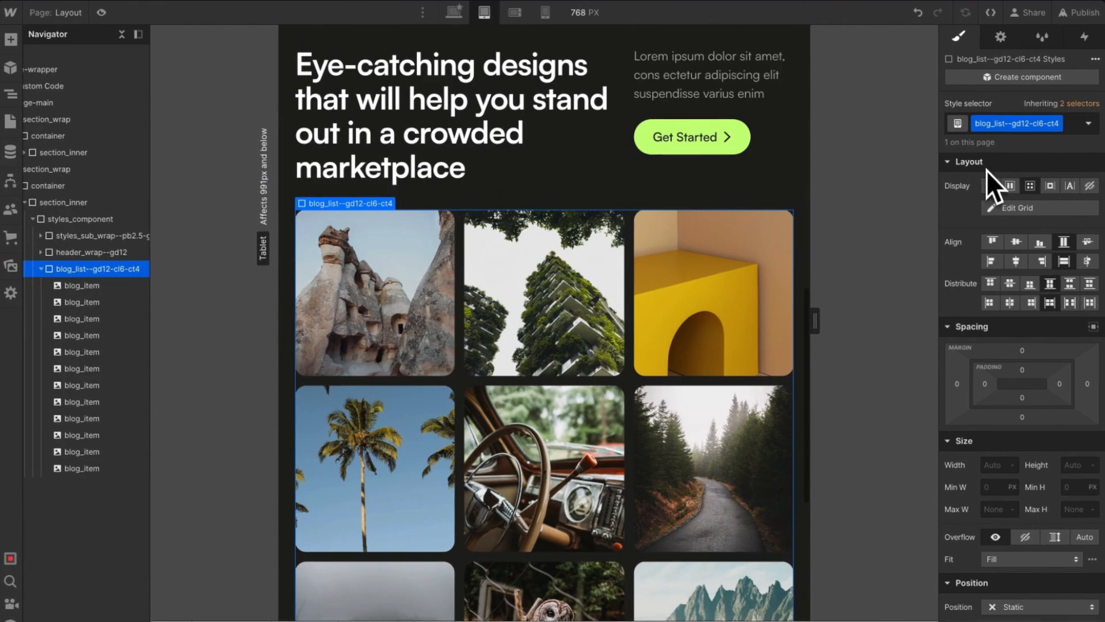
Step: At the desktop breakpoint, extend the blog list's class to blog_list--gd12-cl6-ct4-cd3
{"action": "left_click", "coordinate": [455, 12]}
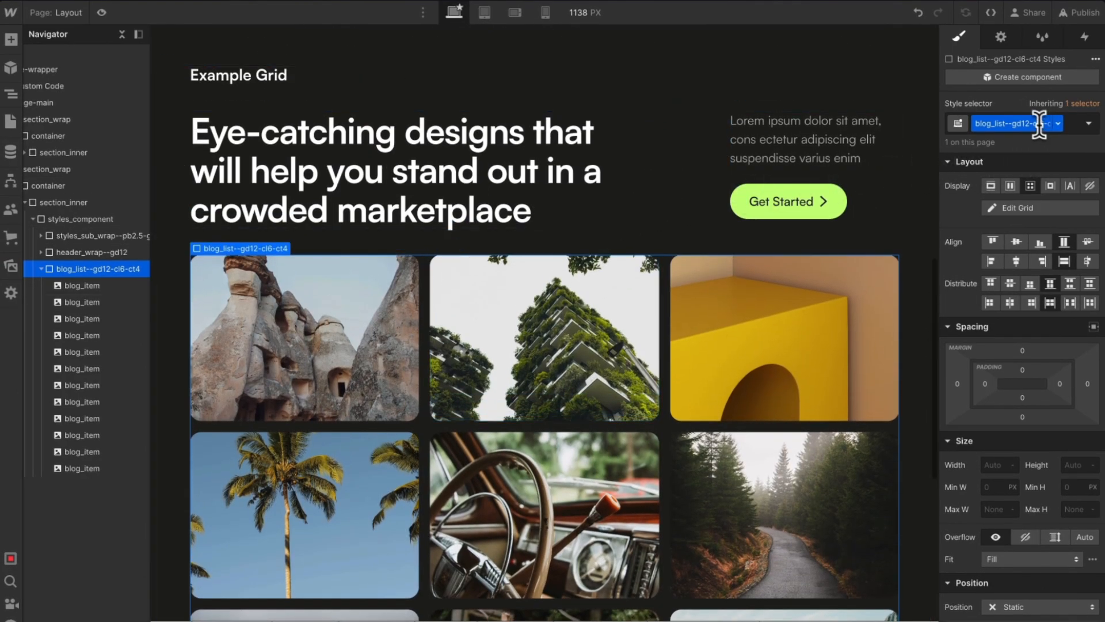
{"action": "left_click", "coordinate": [1039, 123]}
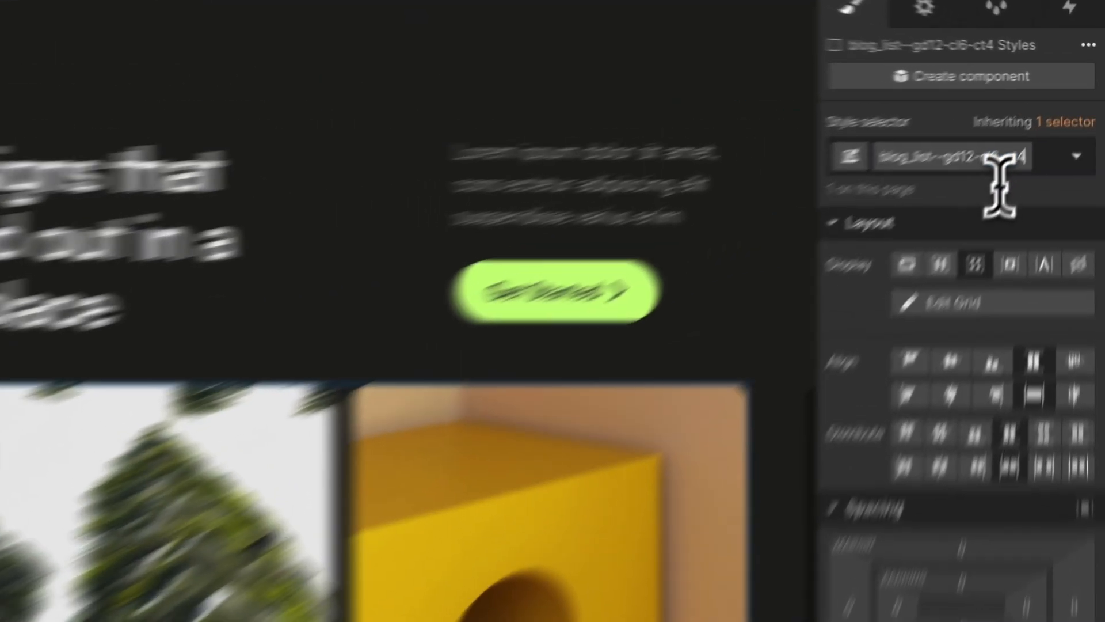
{"action": "type", "text": "-dd"}
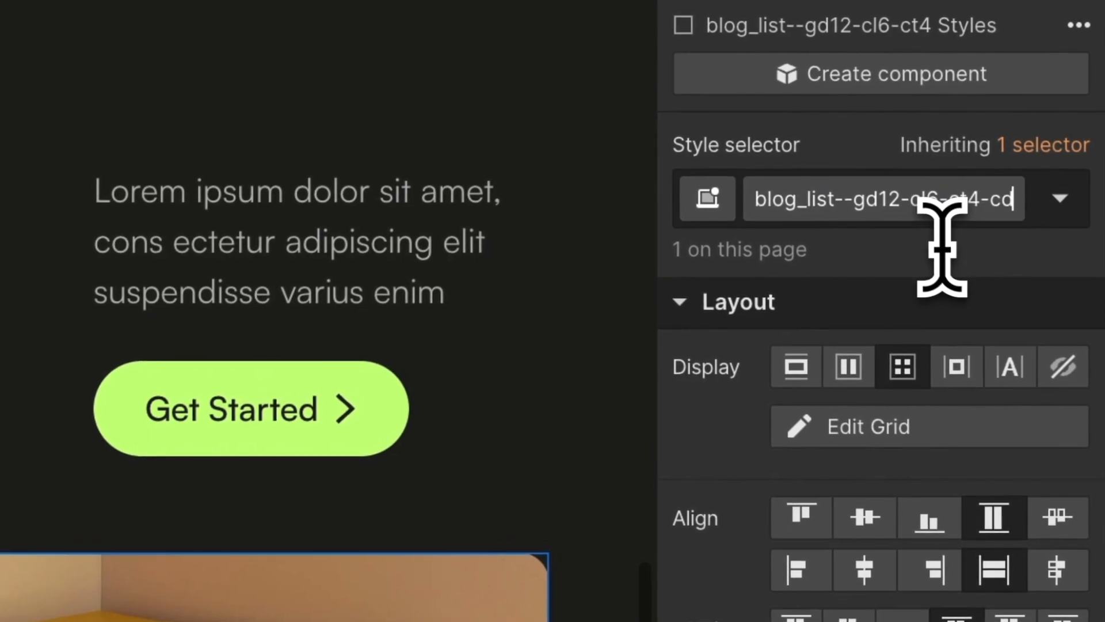
{"action": "type", "text": "3"}
{"action": "key", "text": "Return"}
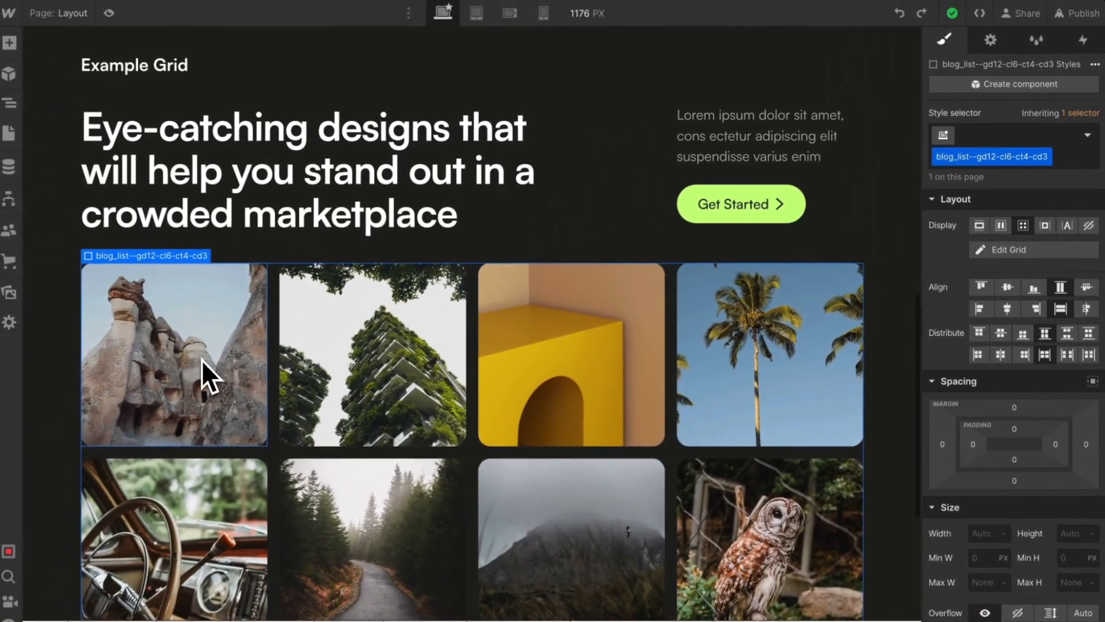
Step: Add the combo class is-primary--cd6 to the first blog_item image in the list
{"action": "left_click", "coordinate": [204, 359]}
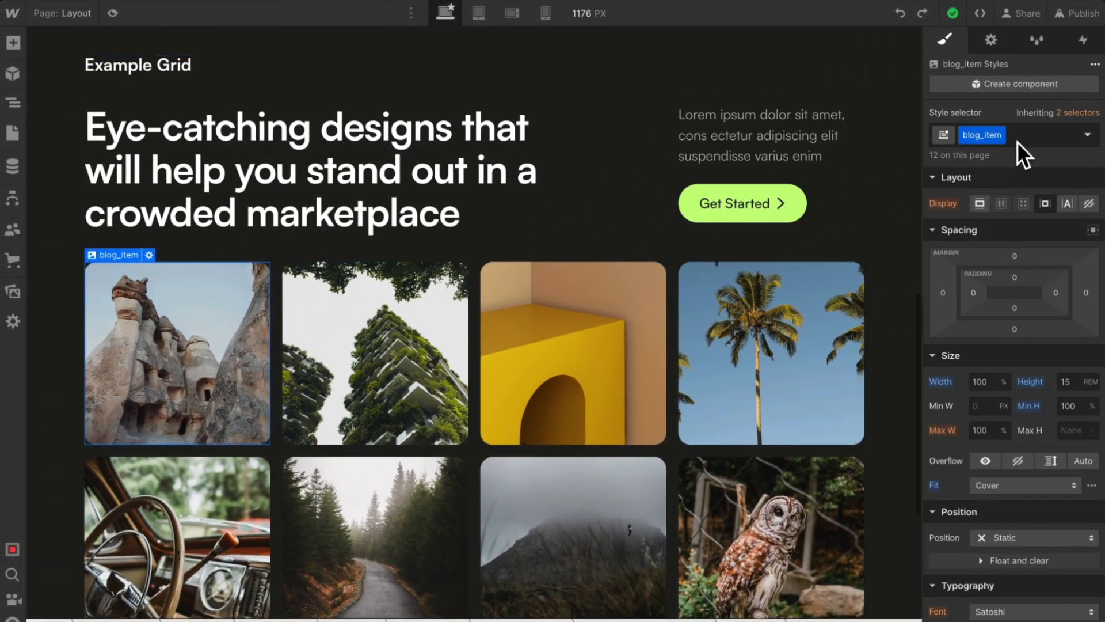
{"action": "left_click", "coordinate": [1017, 141]}
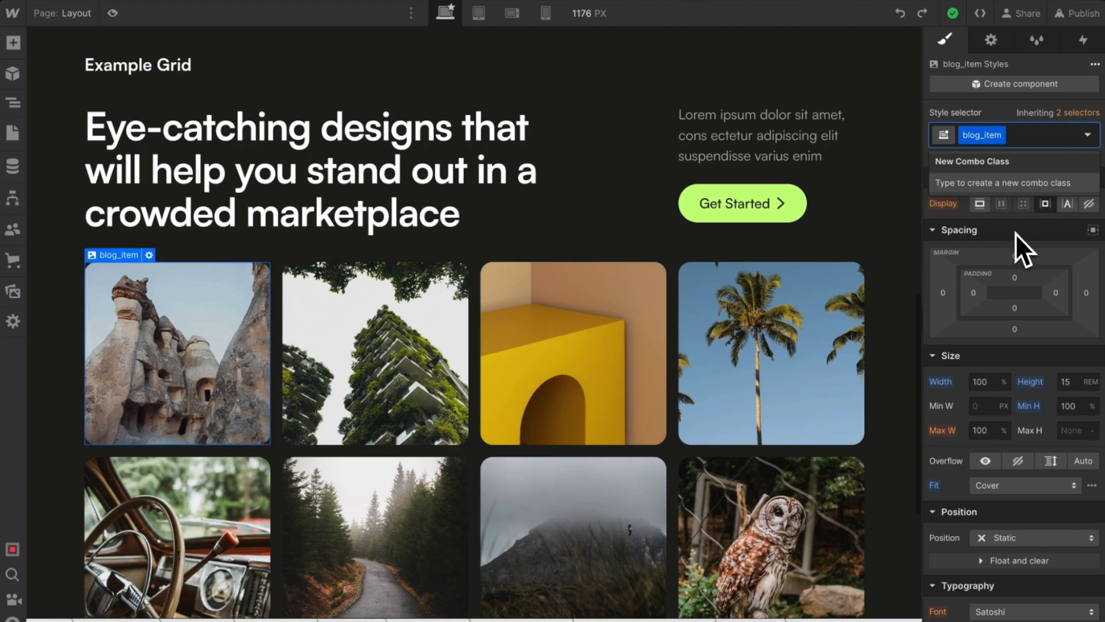
{"action": "type", "text": "is-primary--cd6"}
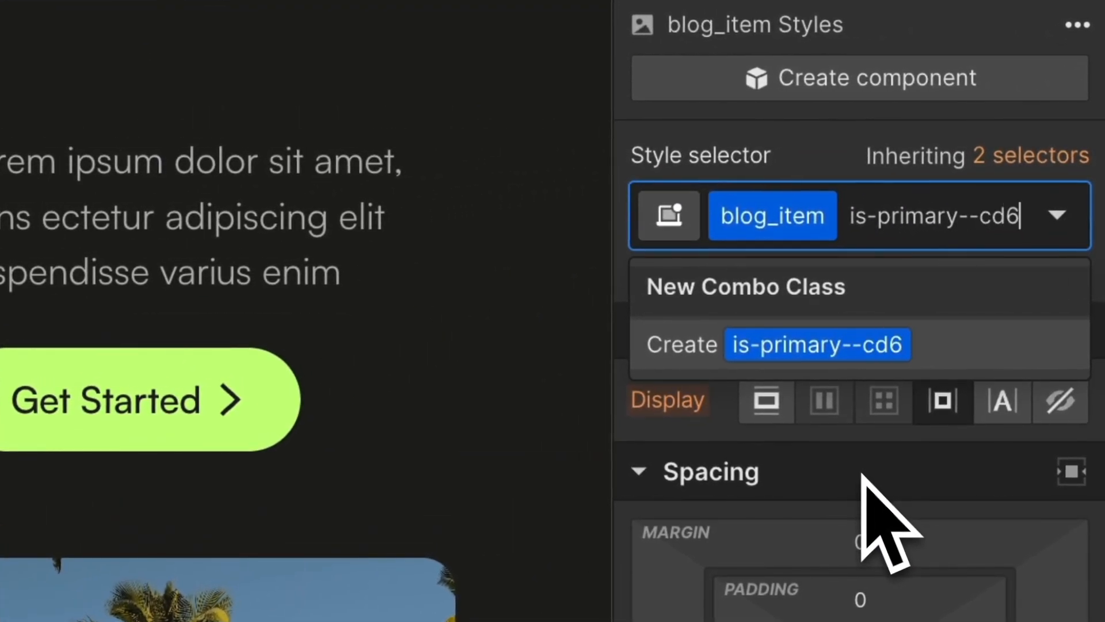
{"action": "key", "text": "Return"}
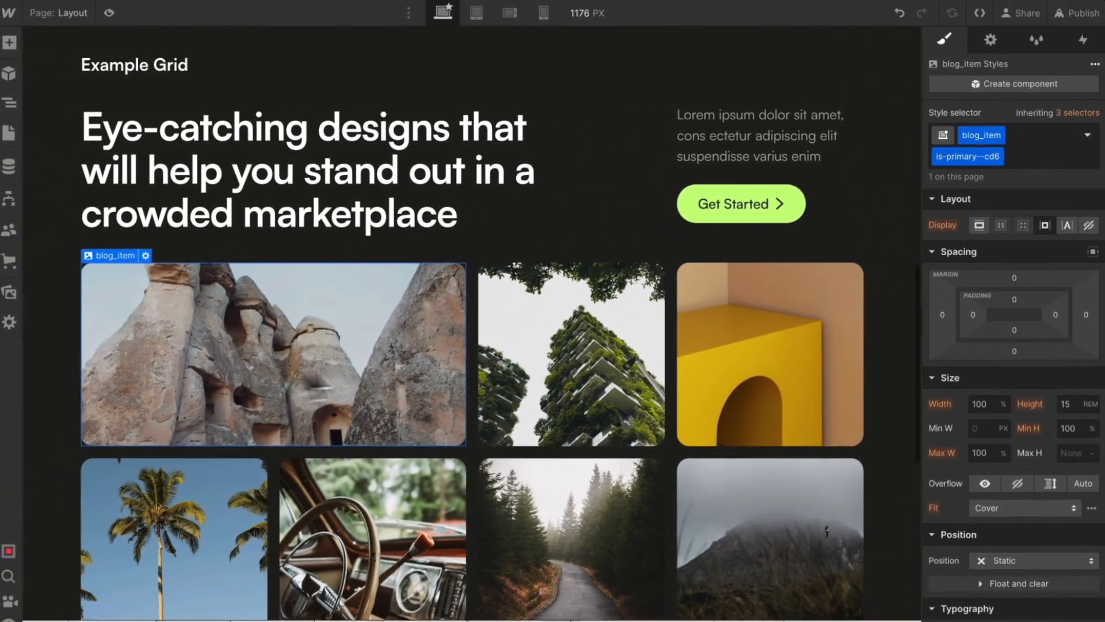
Step: Extend the first blog item's combo class to is-primary--cd6-rd3 and check the list at desktop
{"action": "scroll", "coordinate": [423, 358], "scroll_direction": "down", "scroll_amount": 4}
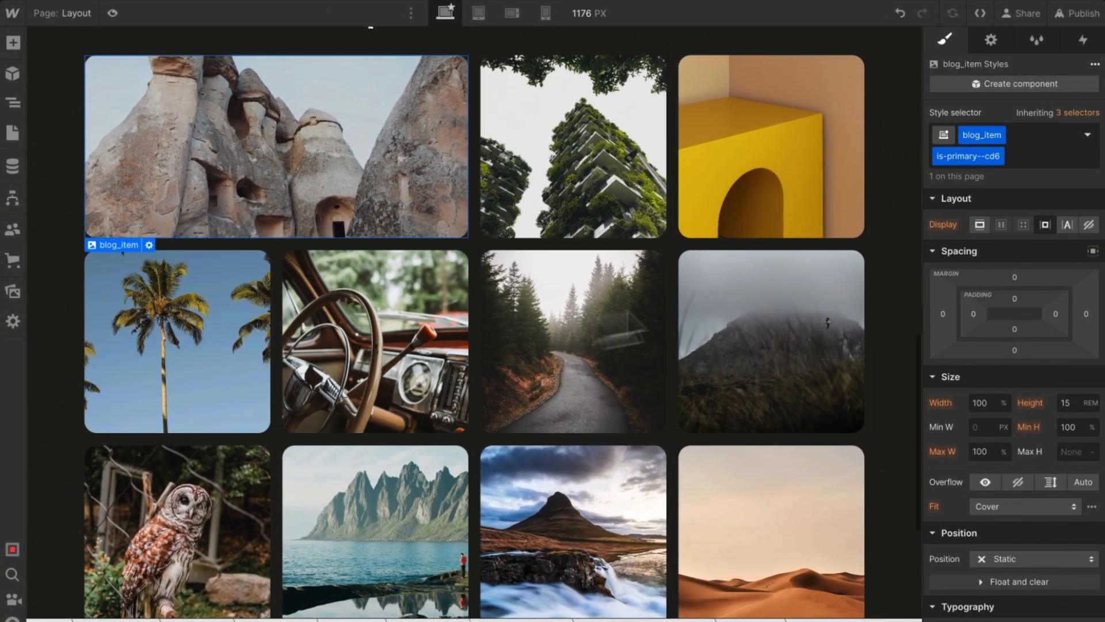
{"action": "key", "text": "Right"}
{"action": "type", "text": "-rd"}
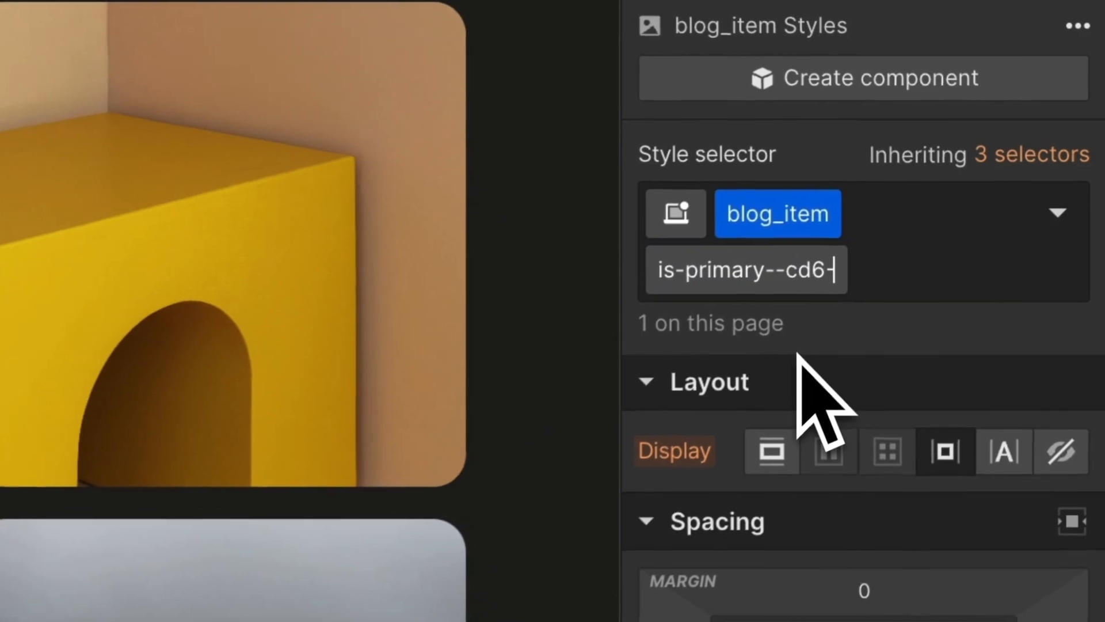
{"action": "type", "text": "3"}
{"action": "key", "text": "Return"}
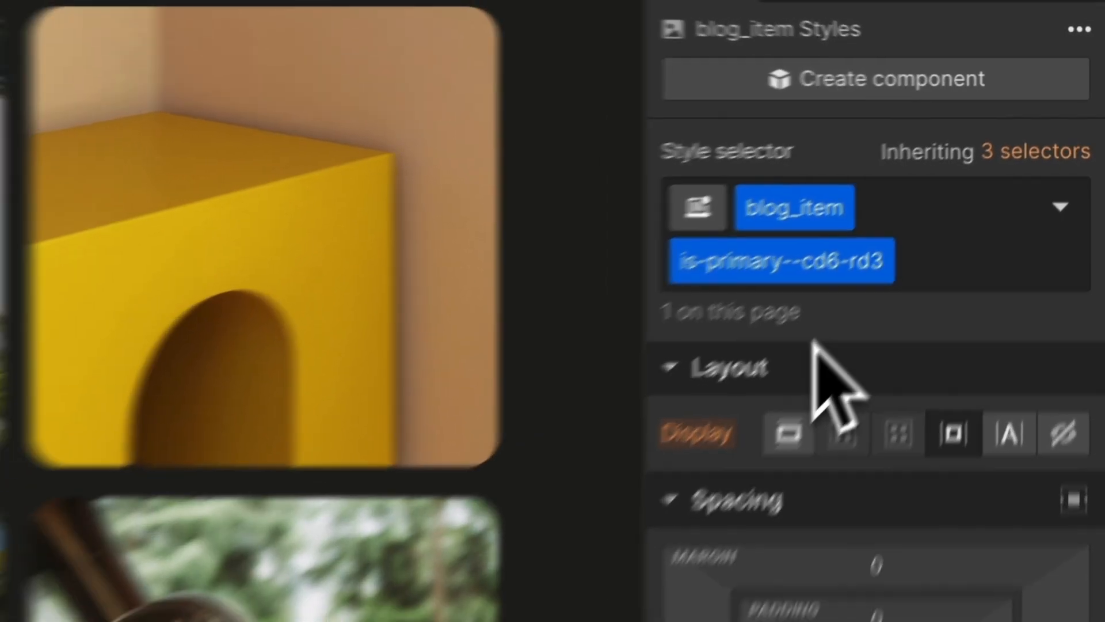
{"action": "scroll", "coordinate": [540, 426], "scroll_direction": "up", "scroll_amount": 2}
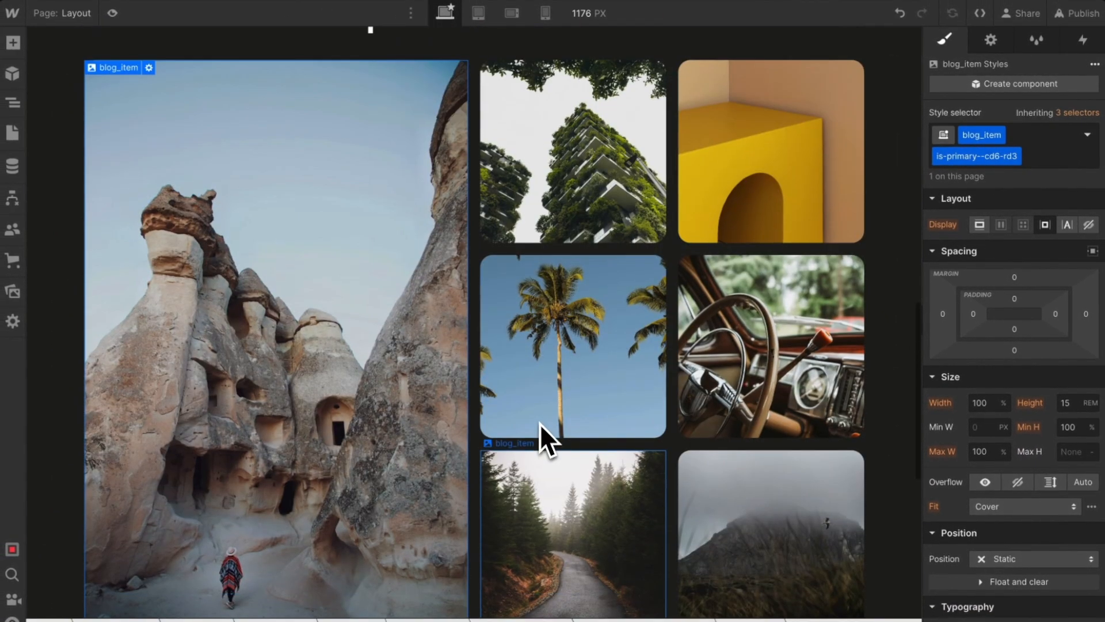
Step: At the tablet breakpoint, extend the first blog item's combo class to is-primary--cd6-rd3-ct8
{"action": "left_click", "coordinate": [479, 23]}
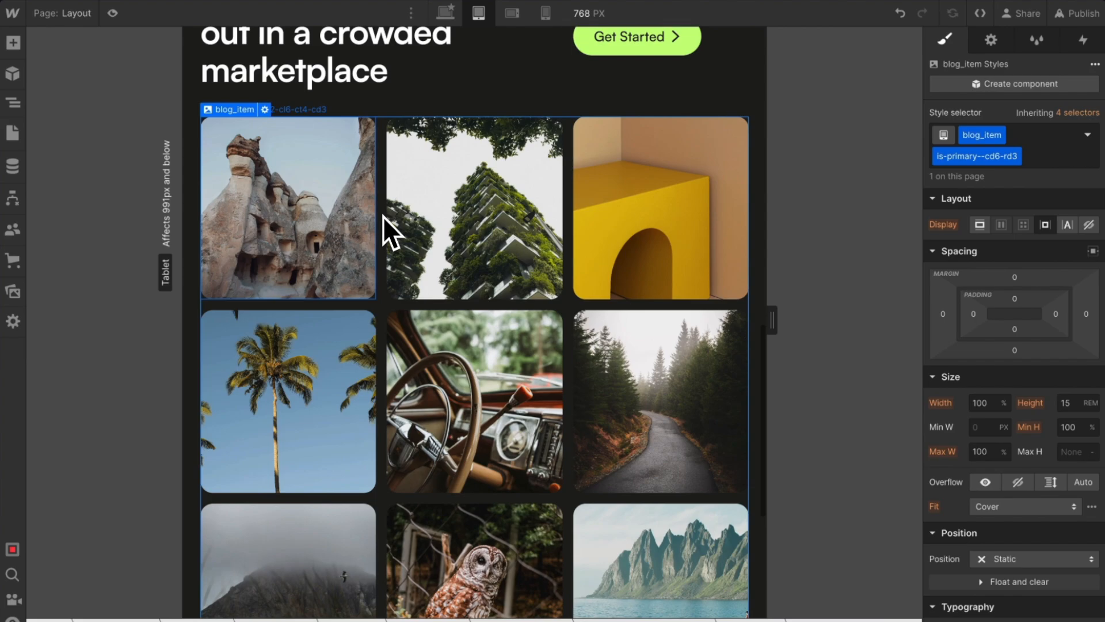
{"action": "left_click", "coordinate": [381, 187]}
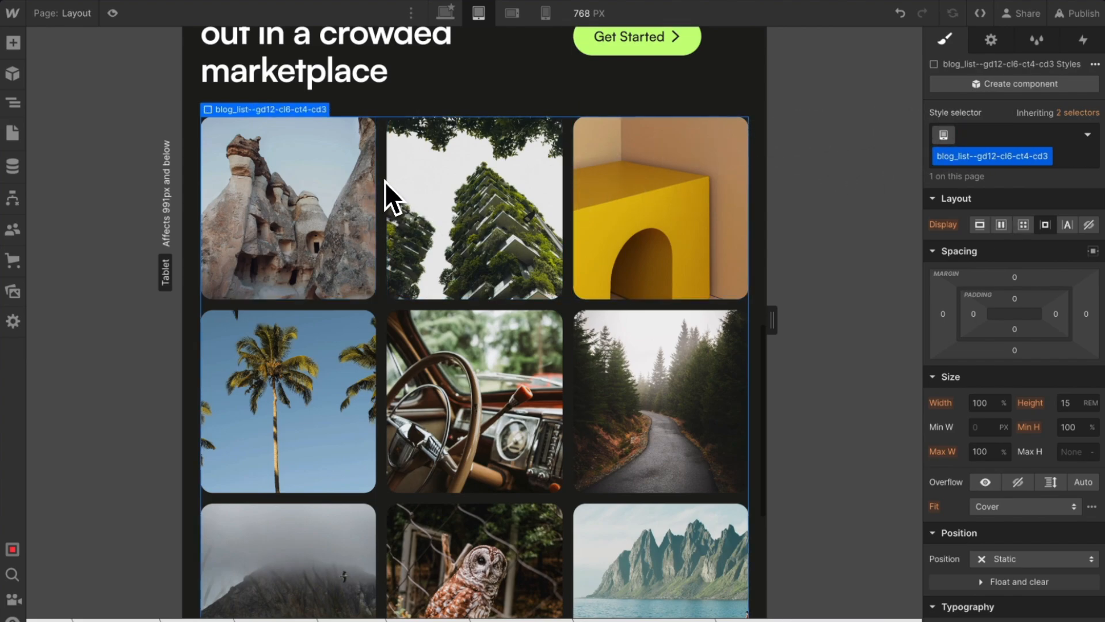
{"action": "left_click", "coordinate": [337, 202]}
{"action": "double_click", "coordinate": [1001, 154]}
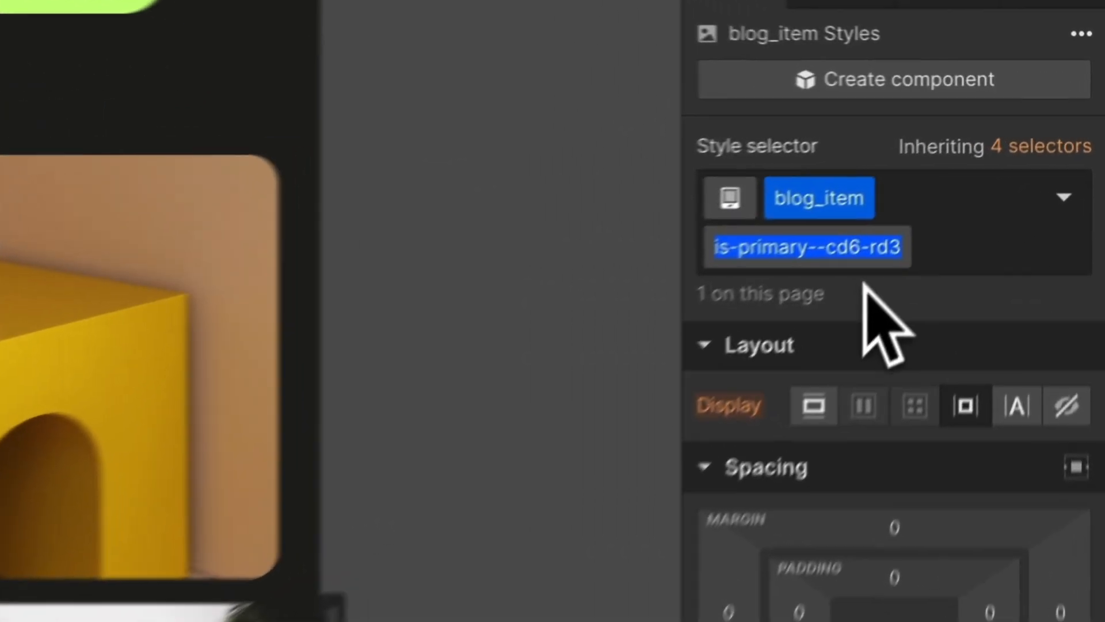
{"action": "type", "text": "-"}
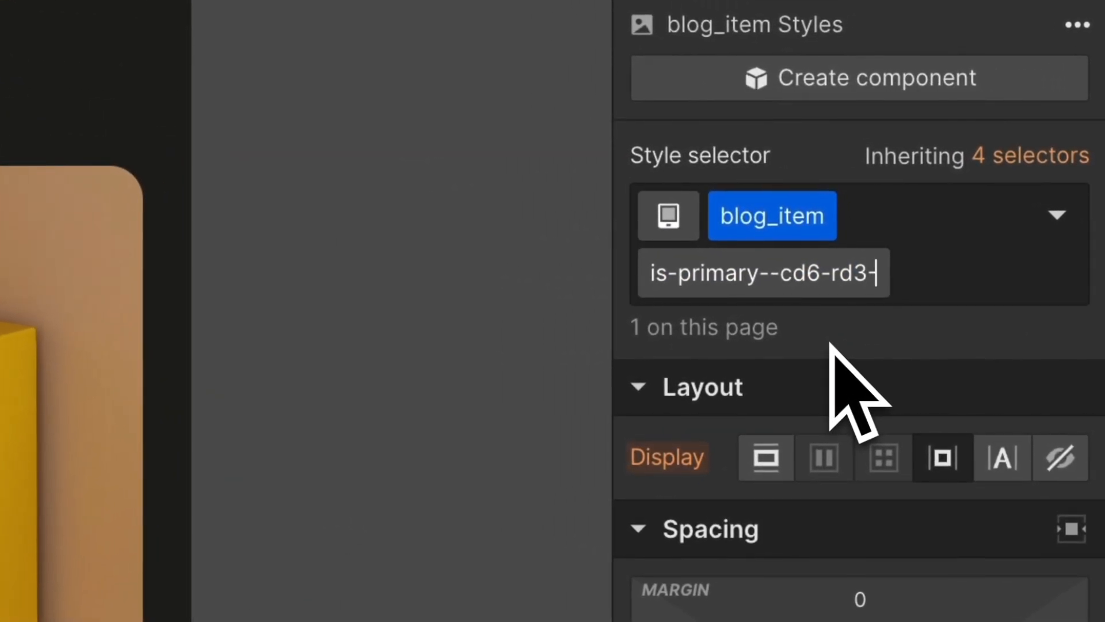
{"action": "type", "text": "ct8"}
{"action": "key", "text": "Return"}
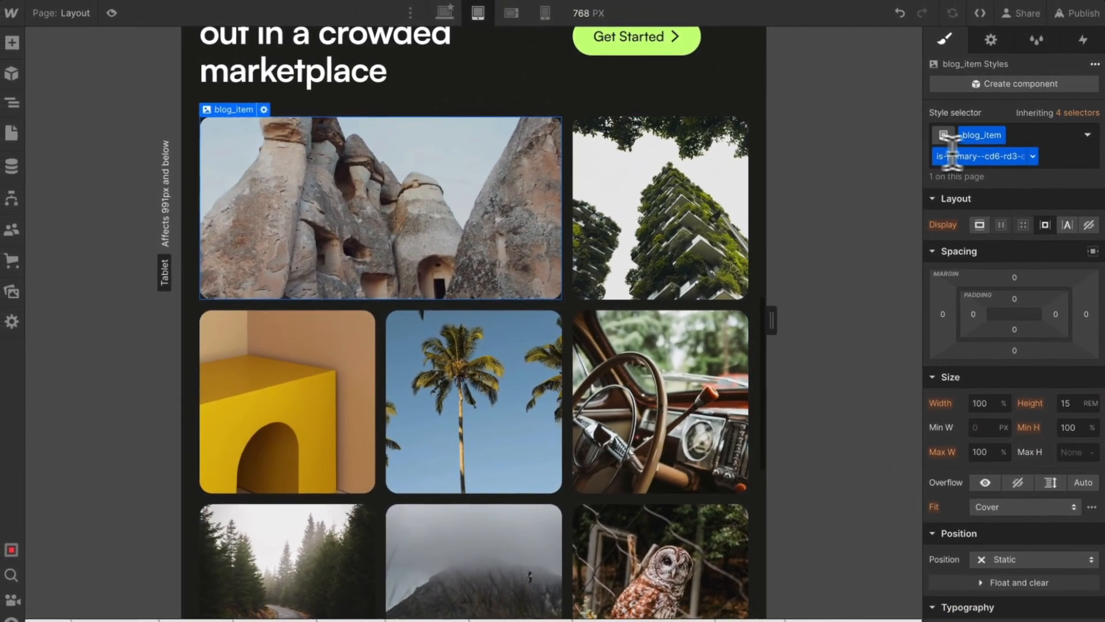
Step: Add a tablet row span to the first blog item by extending its combo class to is-primary--cd6-rd3-ct8-rt2
{"action": "double_click", "coordinate": [951, 156]}
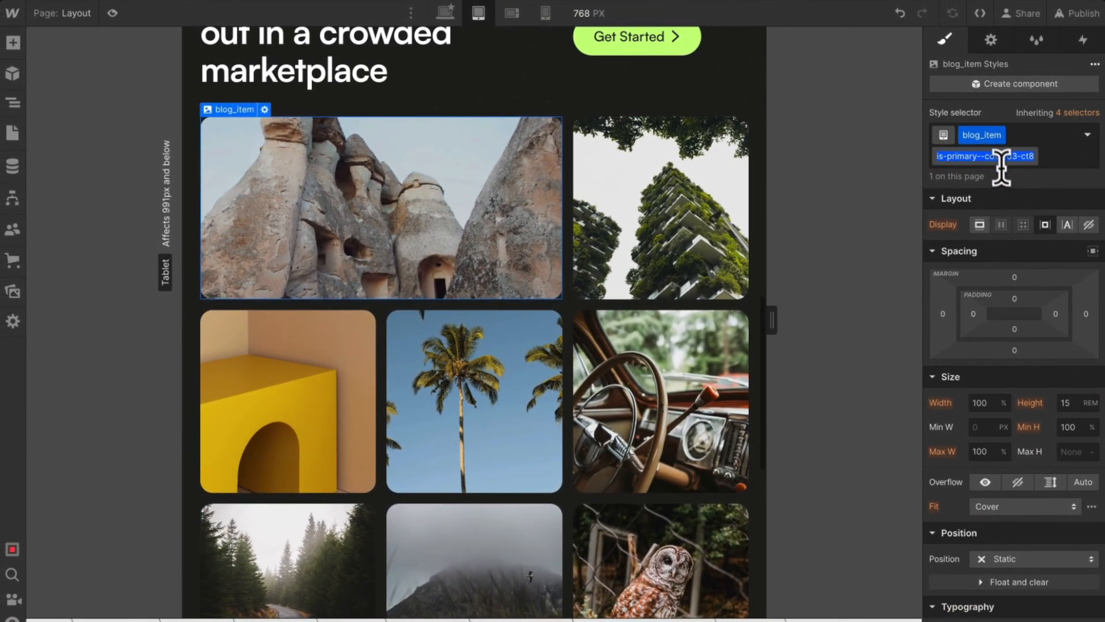
{"action": "type", "text": "-rt2"}
{"action": "key", "text": "Return"}
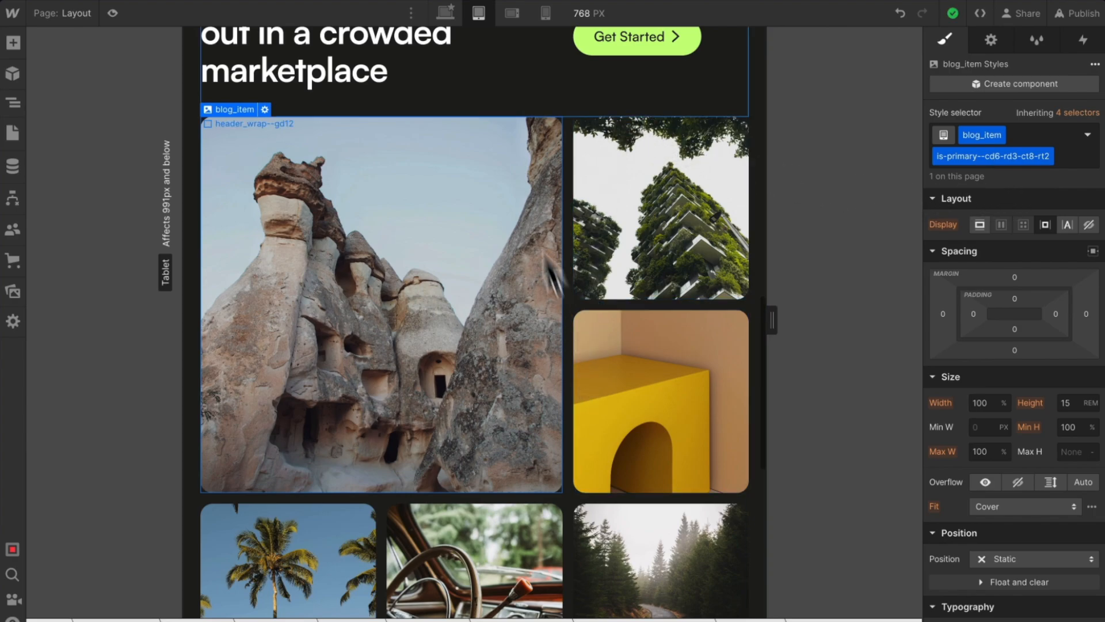
Step: At the desktop breakpoint, add the combo class is-secondary--cd6 to the mountain lake blog_item image
{"action": "left_click", "coordinate": [446, 12]}
{"action": "scroll", "coordinate": [530, 206], "scroll_direction": "down", "scroll_amount": 5}
{"action": "scroll", "coordinate": [530, 206], "scroll_direction": "down", "scroll_amount": 2}
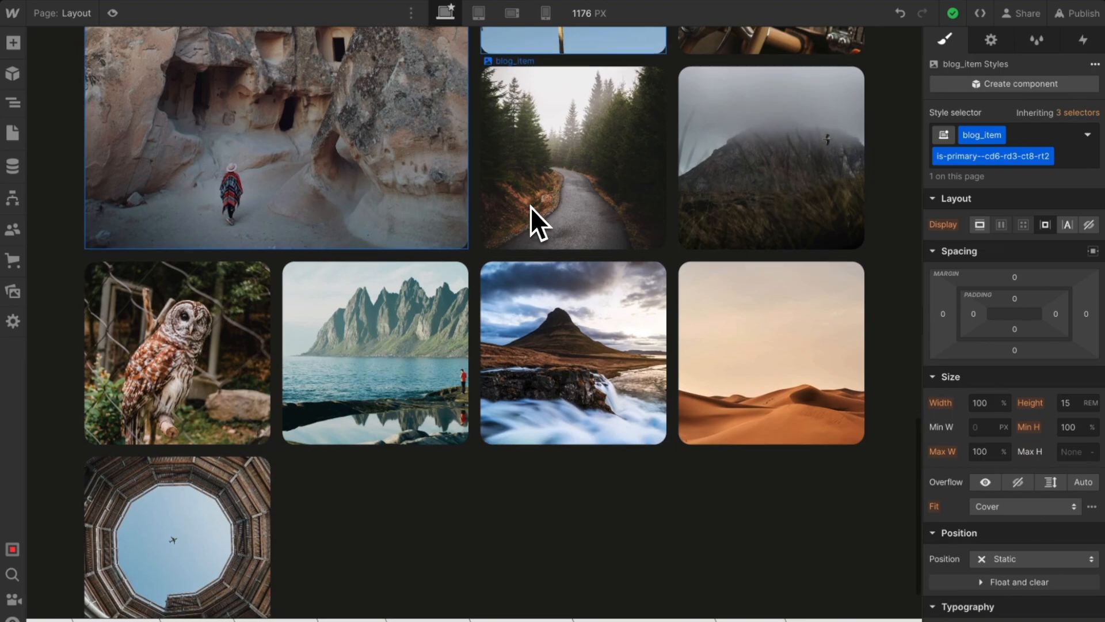
{"action": "left_click", "coordinate": [433, 339]}
{"action": "left_click", "coordinate": [1014, 138]}
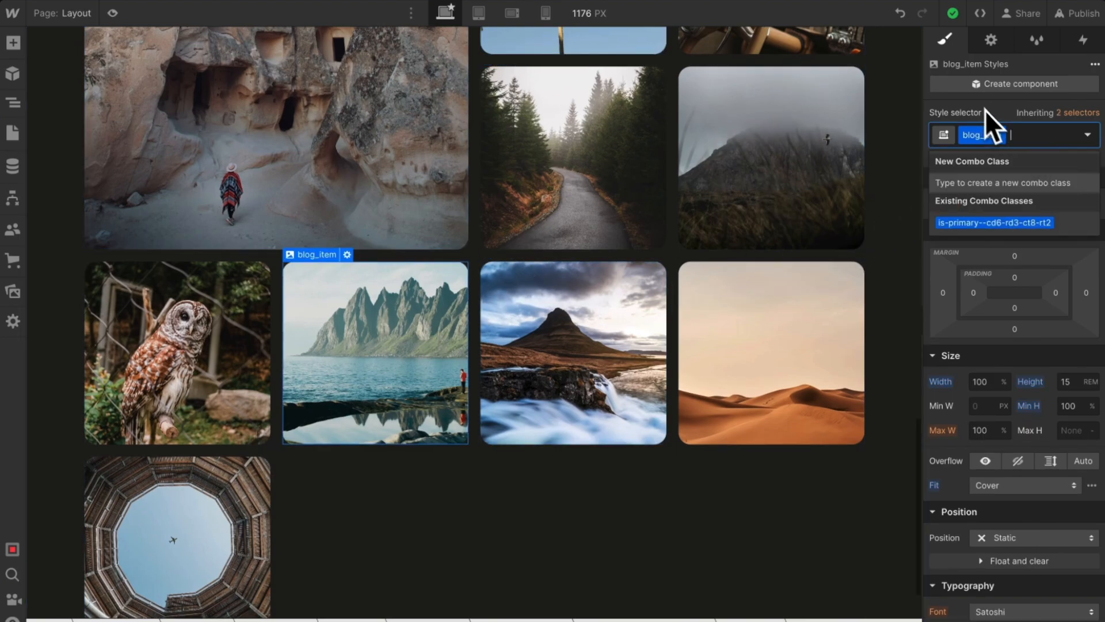
{"action": "type", "text": "is-secon"}
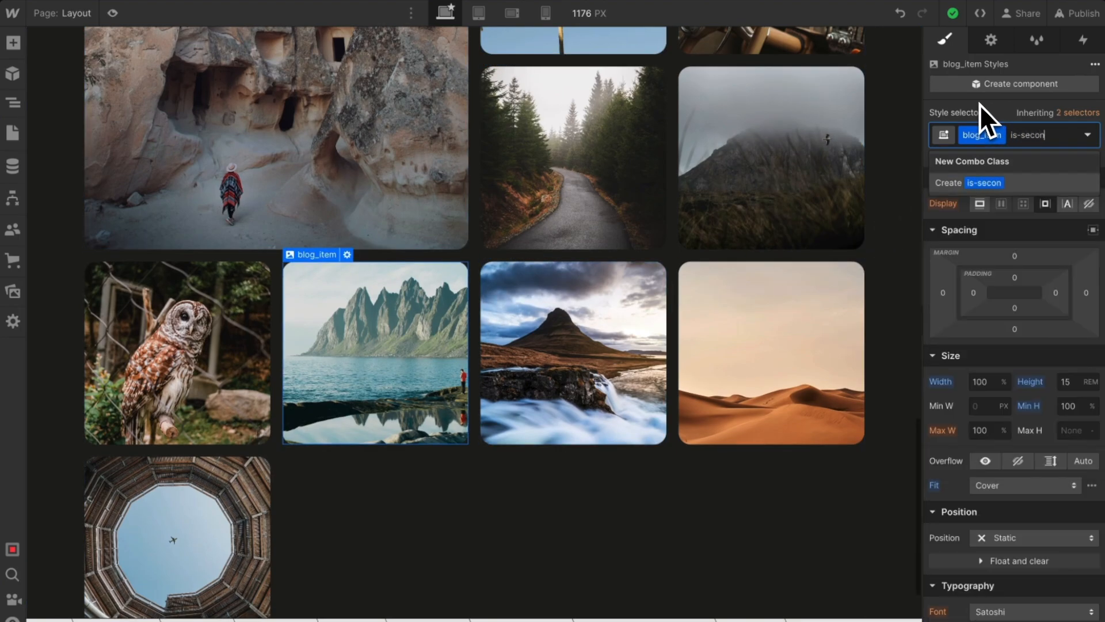
{"action": "type", "text": "dary--cd6"}
{"action": "key", "text": "Return"}
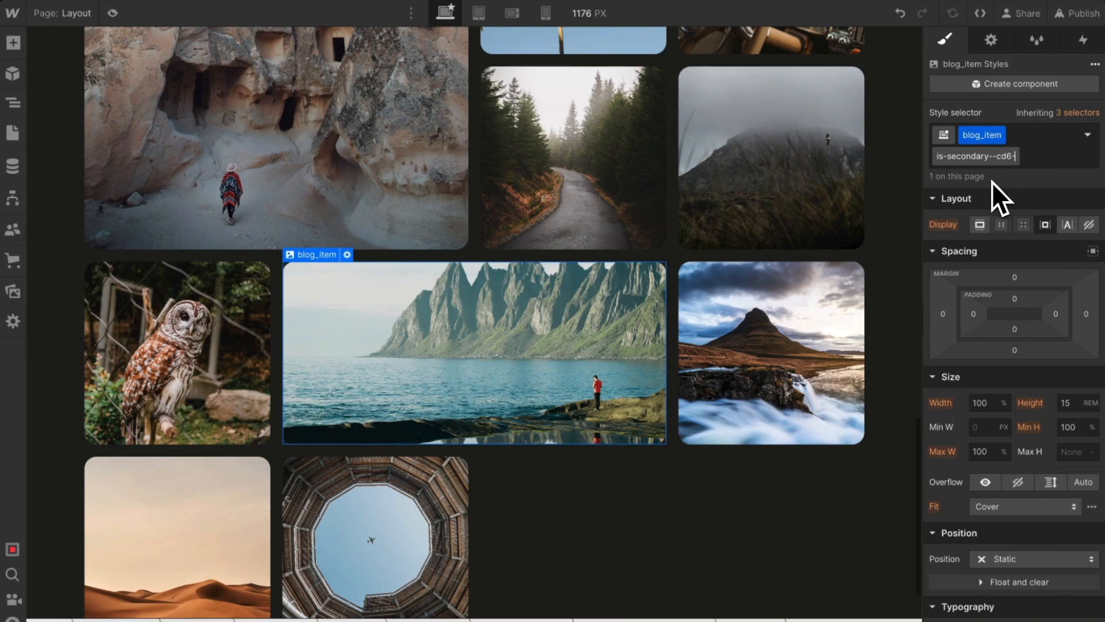
Step: Extend the lake image's combo class to is-secondary--cd6-rd2 and check the blog list at desktop and tablet
{"action": "type", "text": "-rd2"}
{"action": "key", "text": "Return"}
{"action": "scroll", "coordinate": [566, 302], "scroll_direction": "down", "scroll_amount": 2}
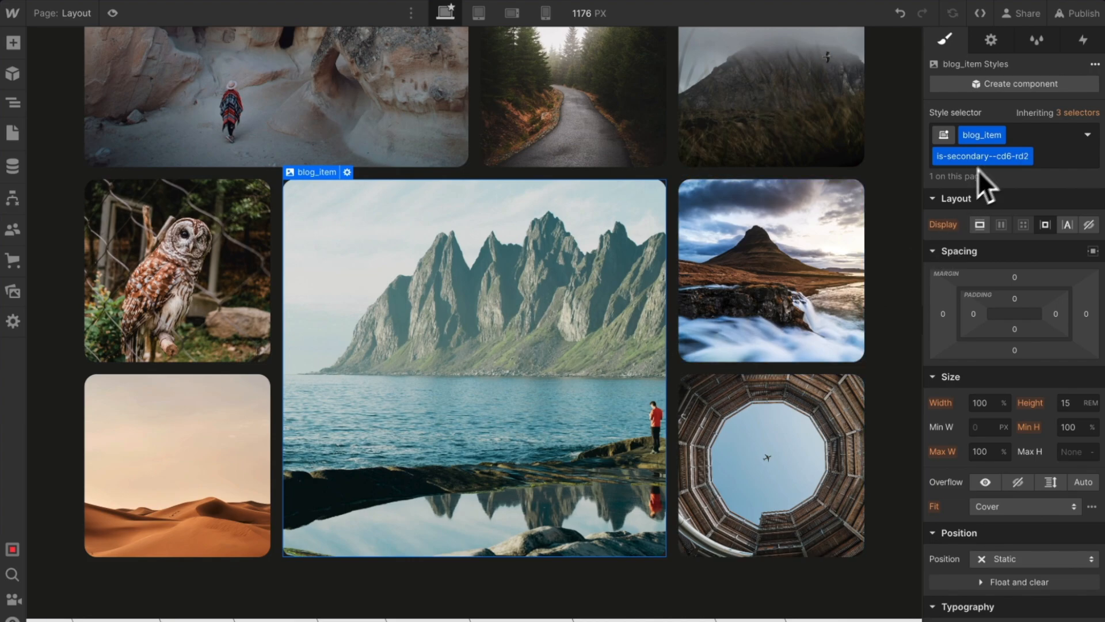
{"action": "left_click", "coordinate": [479, 13]}
{"action": "scroll", "coordinate": [599, 282], "scroll_direction": "down", "scroll_amount": 1}
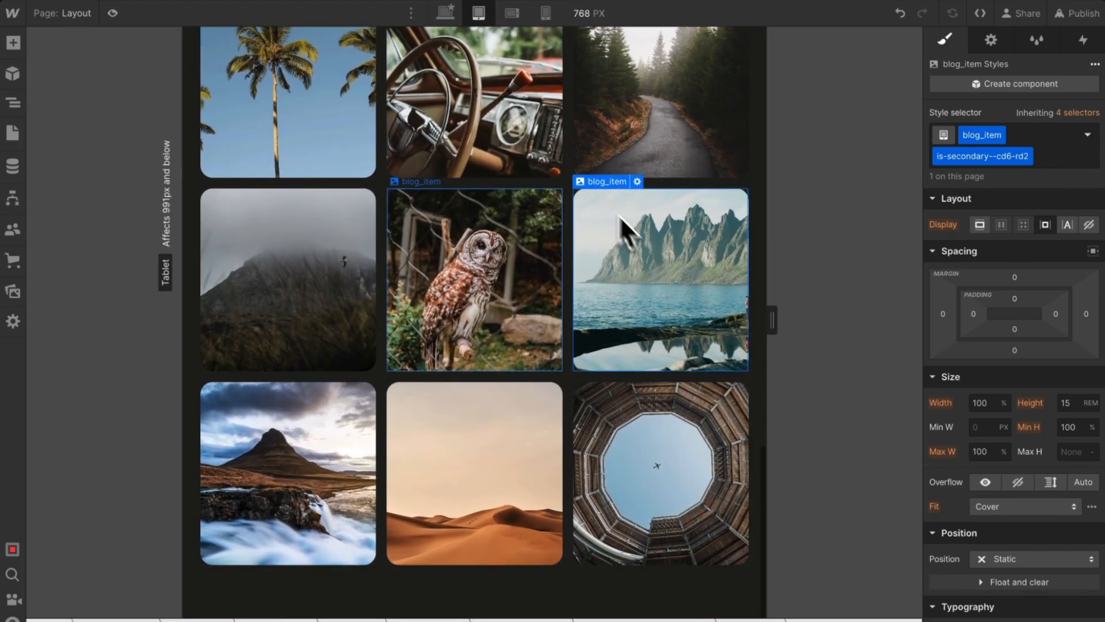
{"action": "scroll", "coordinate": [496, 212], "scroll_direction": "up", "scroll_amount": 10}
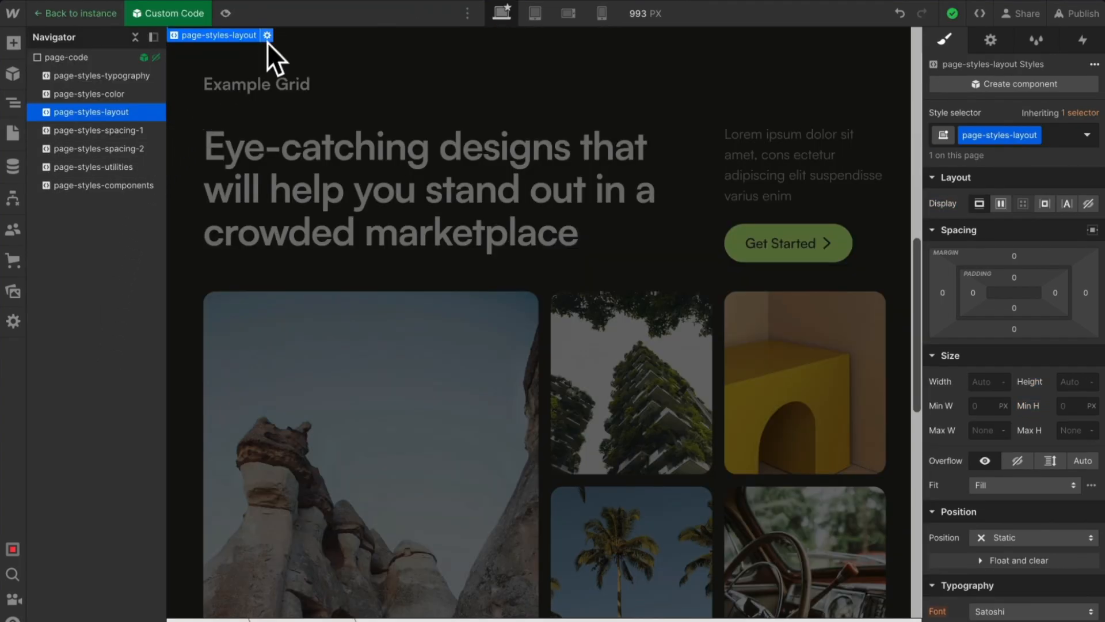
Step: In the page-styles-layout embed, set the gd12 rule's column and row gaps to var(--size2) and save the code
{"action": "left_click", "coordinate": [267, 36]}
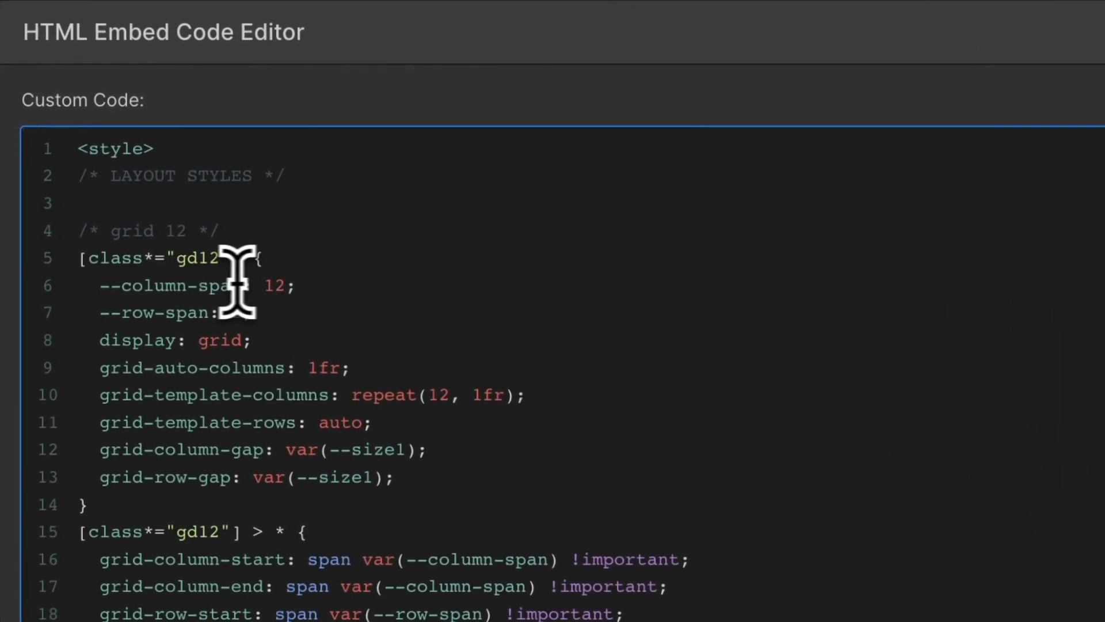
{"action": "left_click_drag", "start_coordinate": [178, 452], "coordinate": [276, 452]}
{"action": "left_click_drag", "start_coordinate": [220, 477], "coordinate": [165, 478]}
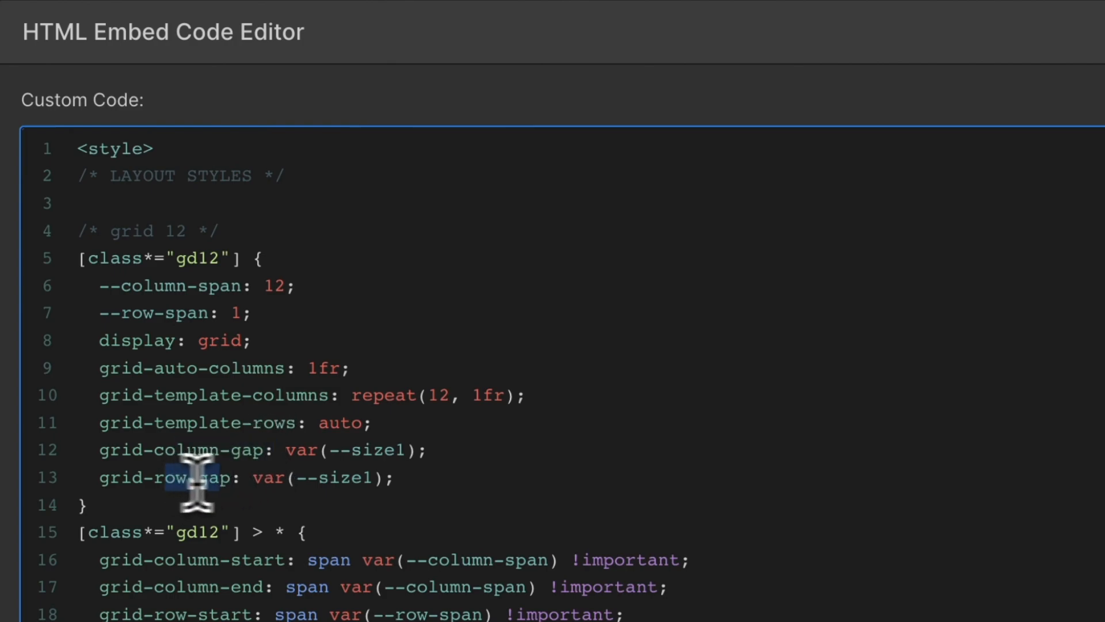
{"action": "left_click_drag", "start_coordinate": [308, 478], "coordinate": [420, 474]}
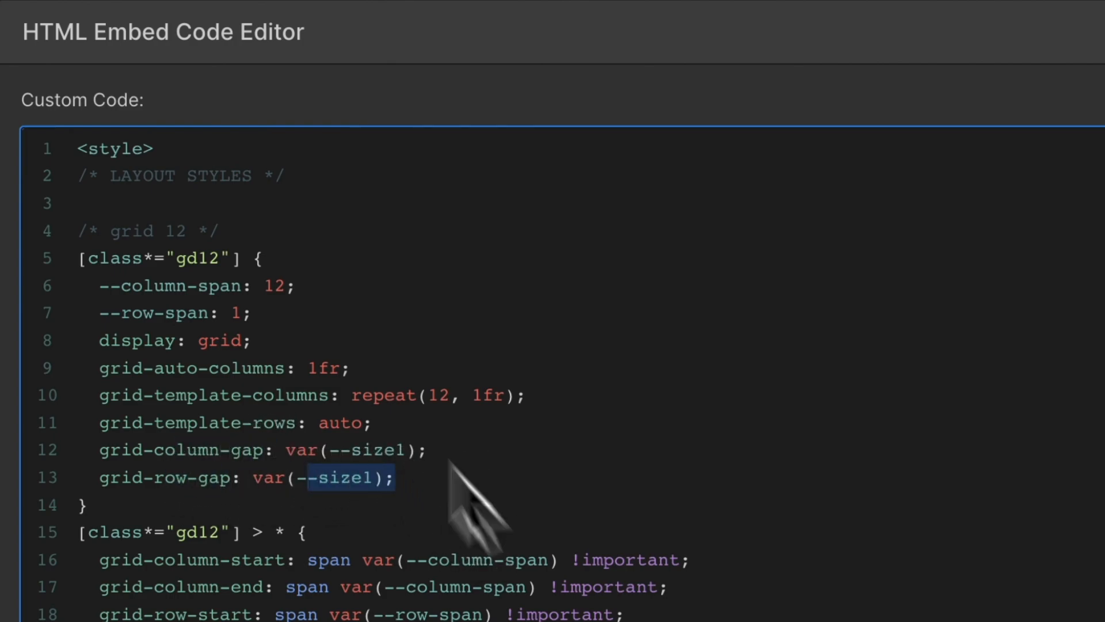
{"action": "left_click", "coordinate": [396, 450]}
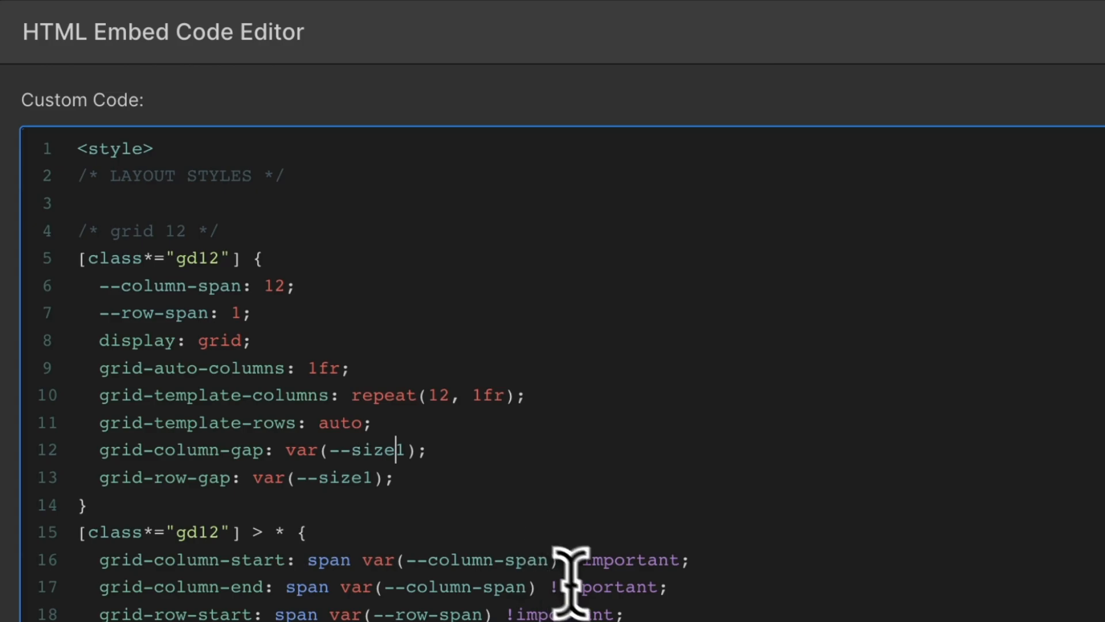
{"action": "key", "text": "Right"}
{"action": "left_click", "coordinate": [366, 476]}
{"action": "key", "text": "Delete"}
{"action": "type", "text": "2"}
{"action": "left_click_drag", "start_coordinate": [112, 258], "coordinate": [340, 264]}
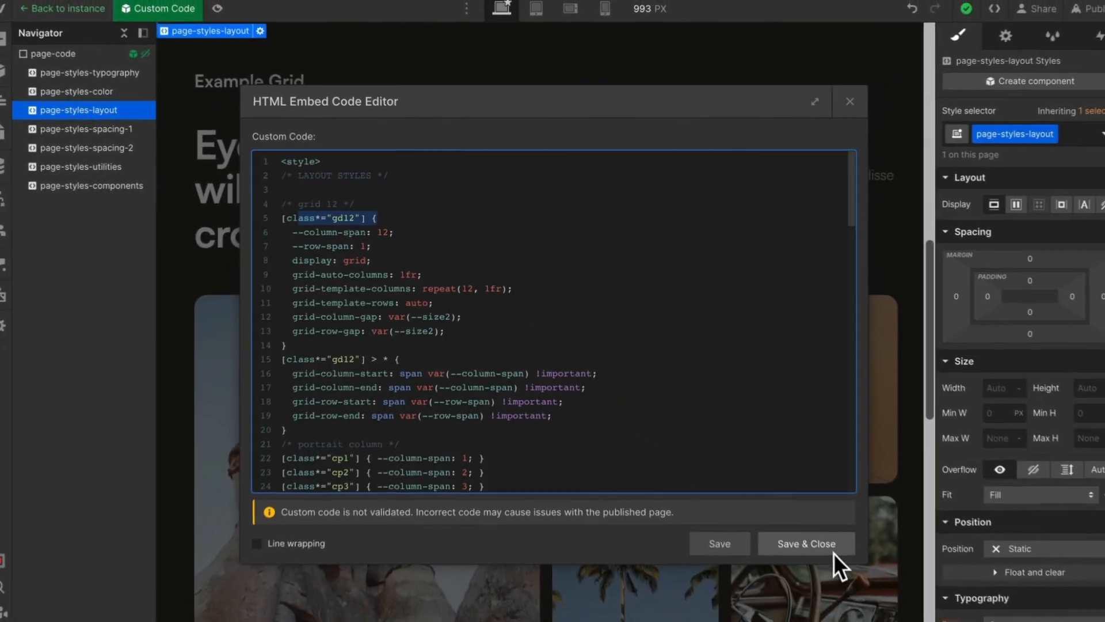
{"action": "left_click", "coordinate": [817, 539]}
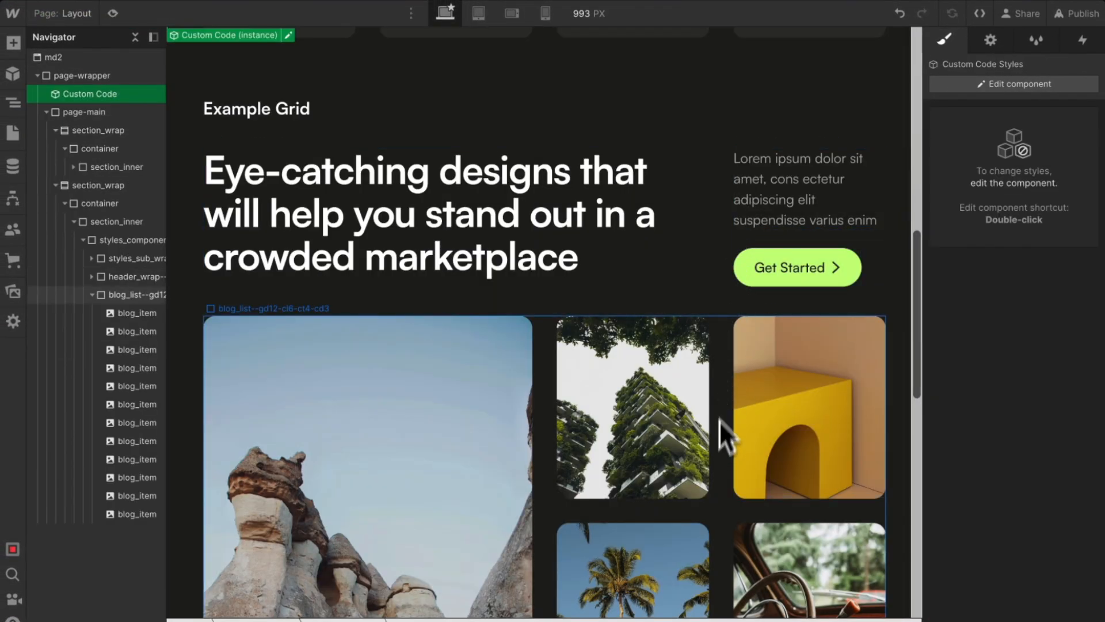
Step: Rename the header wrapper's class to header_wrap--gd12-gv4 and compare the layout across the smaller breakpoints and desktop
{"action": "left_click", "coordinate": [719, 243]}
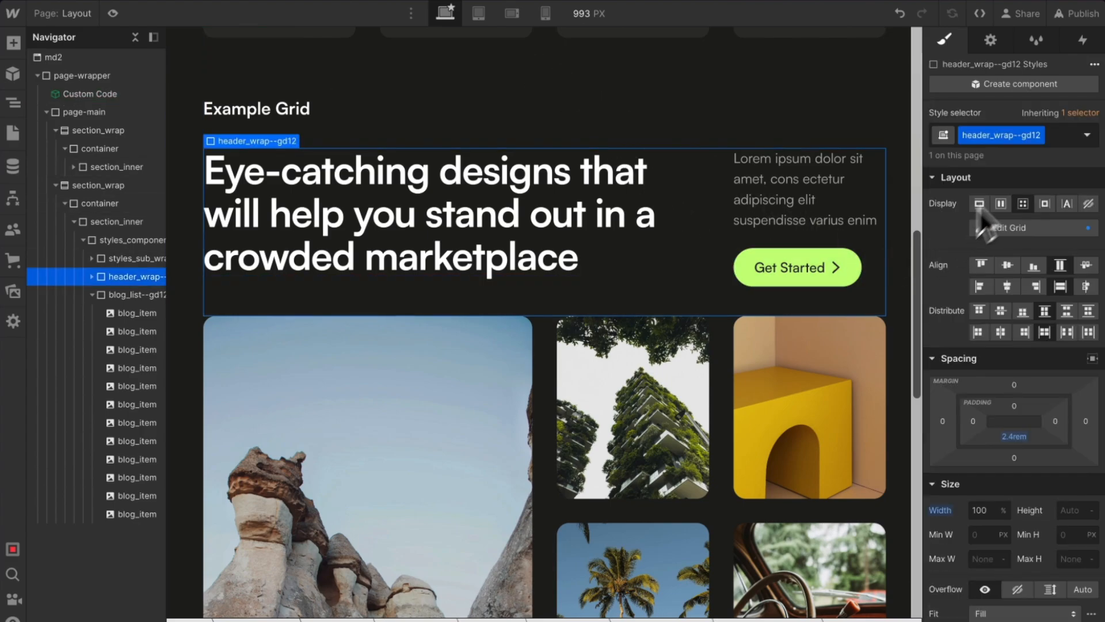
{"action": "double_click", "coordinate": [1004, 137]}
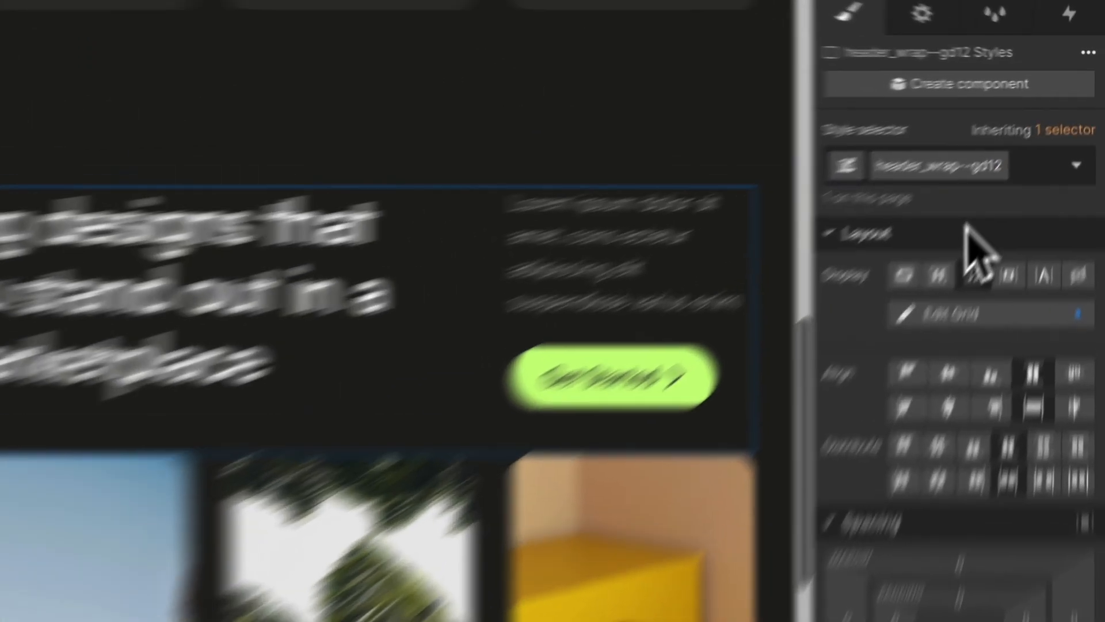
{"action": "type", "text": "-gv4"}
{"action": "key", "text": "Return"}
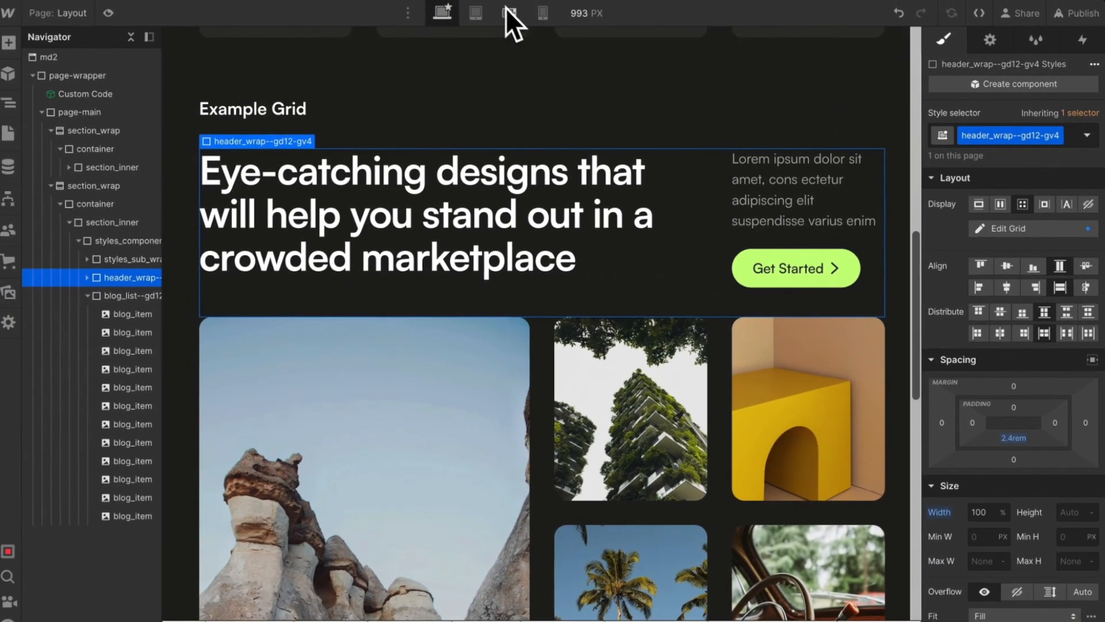
{"action": "left_click", "coordinate": [483, 10]}
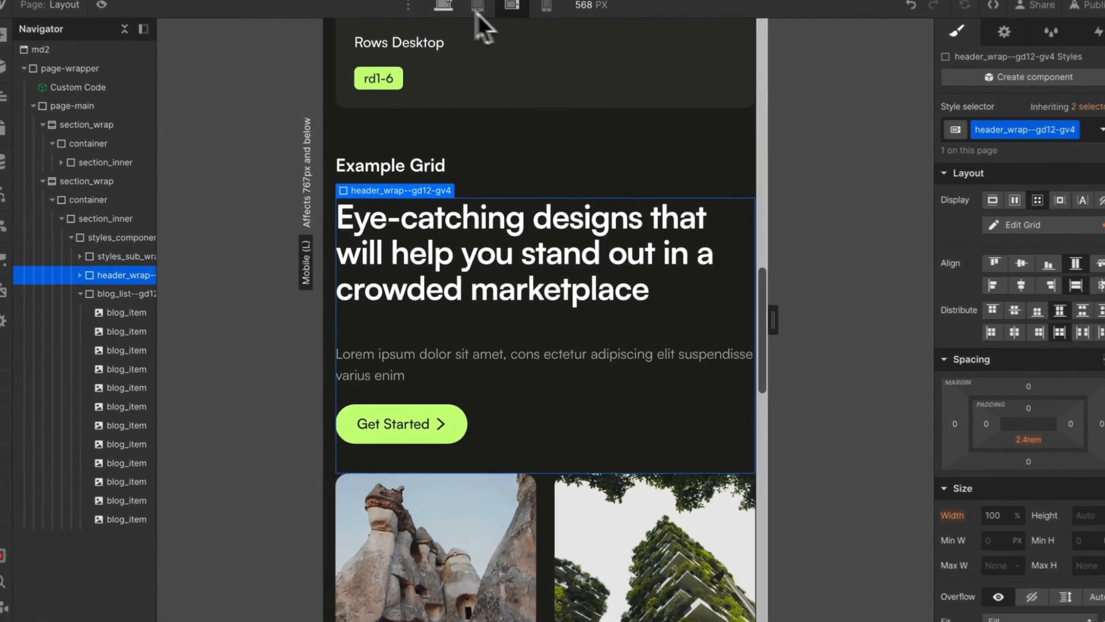
{"action": "left_click", "coordinate": [445, 11]}
{"action": "scroll", "coordinate": [539, 326], "scroll_direction": "up", "scroll_amount": 7}
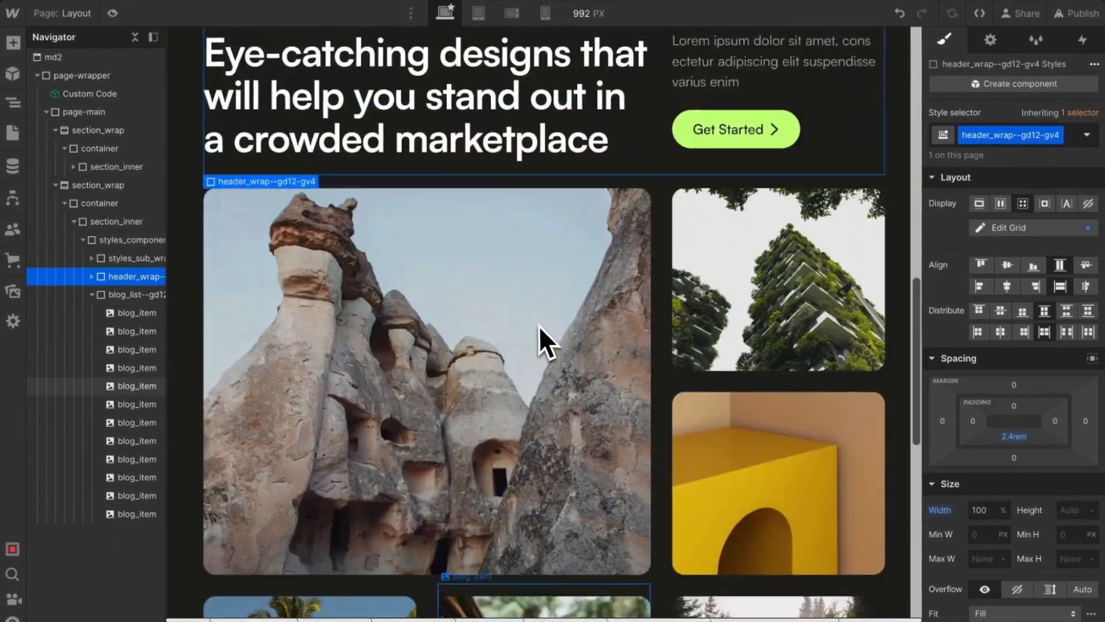
Step: In the layout styles embed, duplicate the whole grid 12 code block directly below the original
{"action": "double_click", "coordinate": [92, 95]}
{"action": "left_click_drag", "start_coordinate": [151, 555], "coordinate": [71, 211]}
{"action": "key", "text": "ctrl+c"}
{"action": "left_click", "coordinate": [149, 556]}
{"action": "key", "text": "Return"}
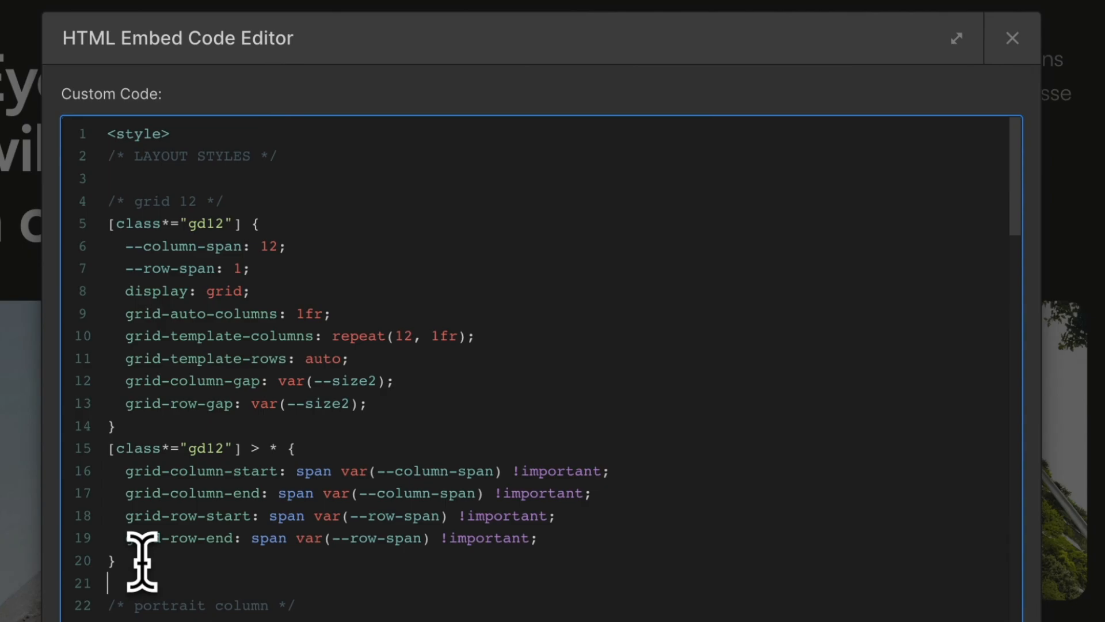
{"action": "key", "text": "ctrl+v"}
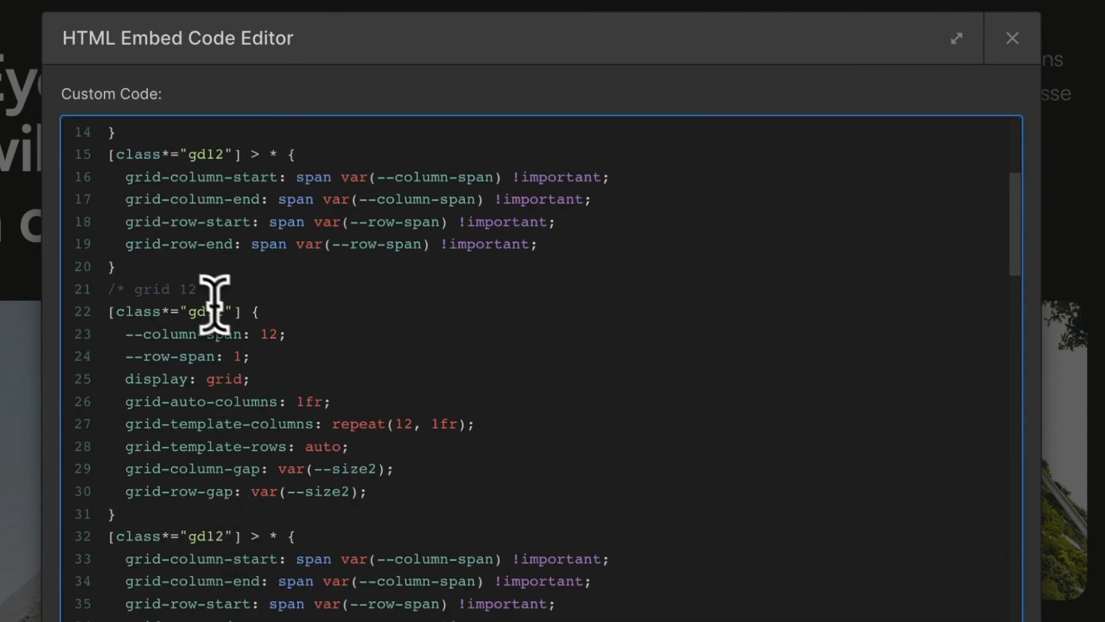
Step: Convert the duplicated block to grid 10, with gd10 selectors, --column-span: 10 and repeat(10, 1fr) template columns
{"action": "key", "text": "BackSpace"}
{"action": "type", "text": "0"}
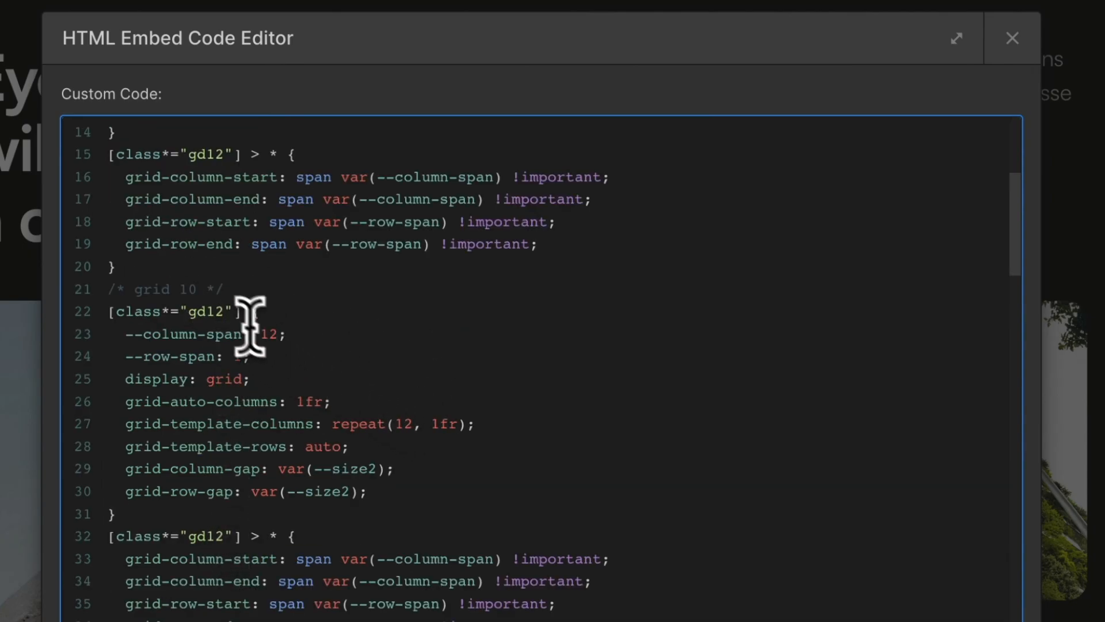
{"action": "key", "text": "BackSpace"}
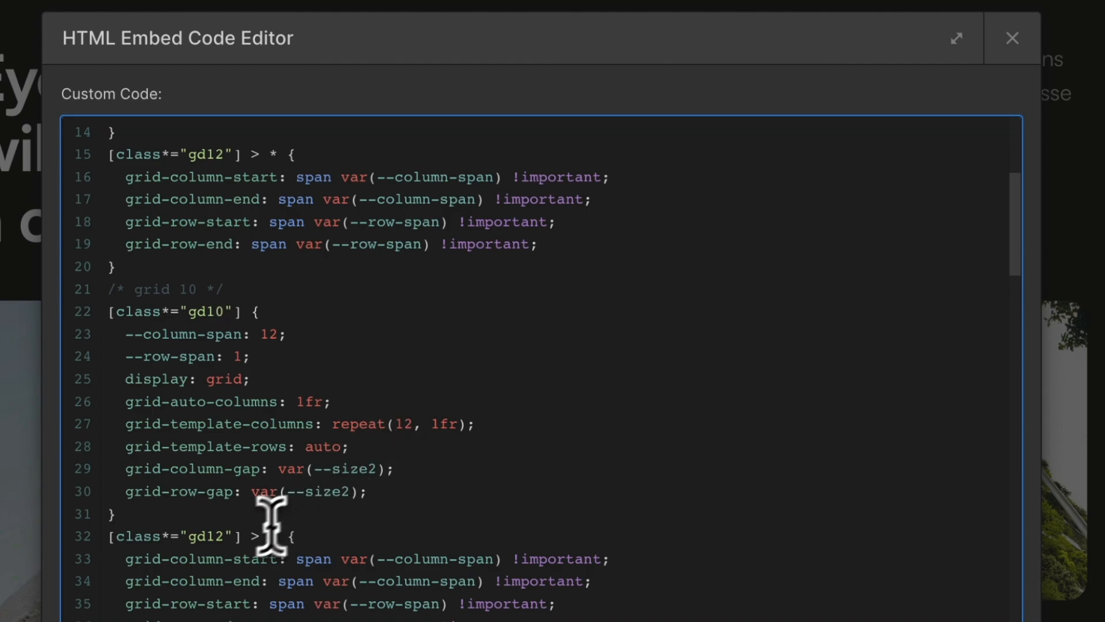
{"action": "key", "text": "BackSpace"}
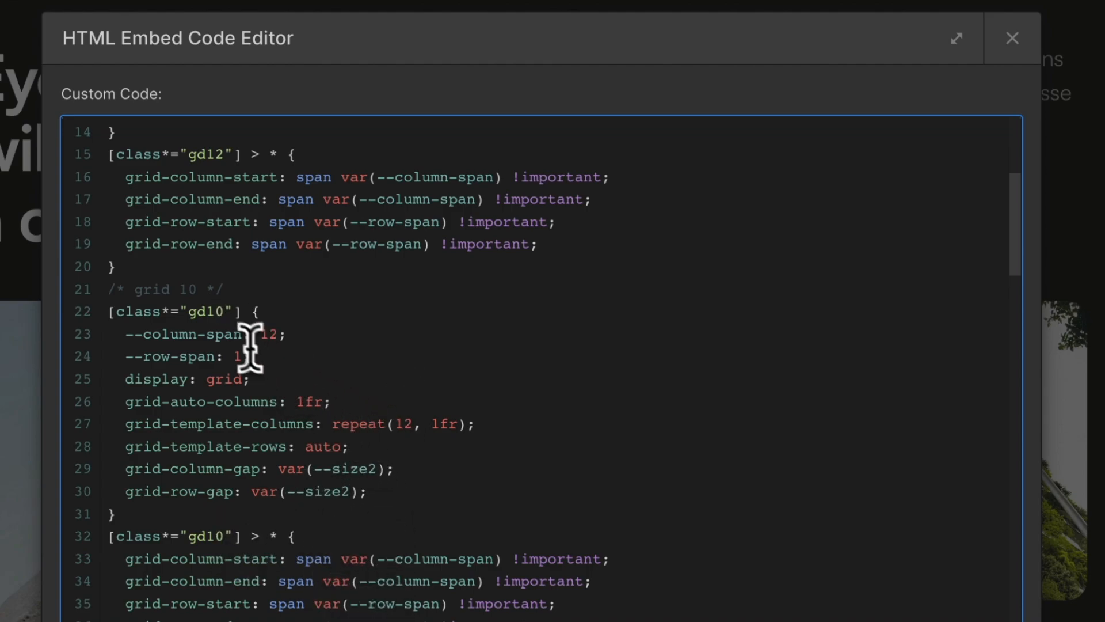
{"action": "left_click", "coordinate": [269, 334]}
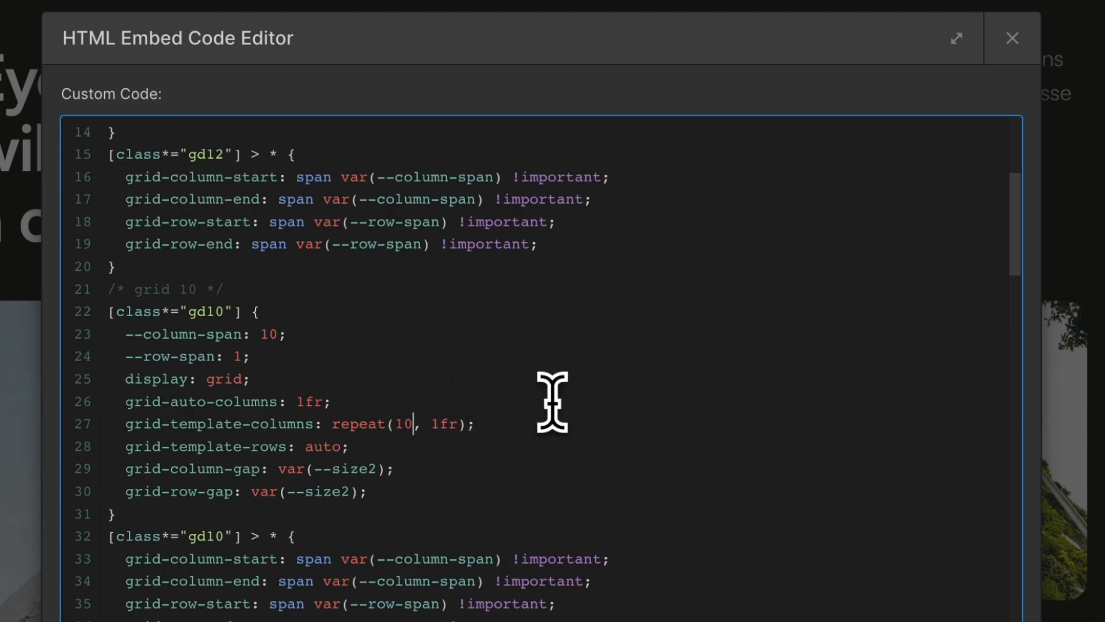
Step: Review the portrait column-span rules from cp1 to cp12, then save and close the layout styles code
{"action": "scroll", "coordinate": [553, 401], "scroll_direction": "down", "scroll_amount": 5}
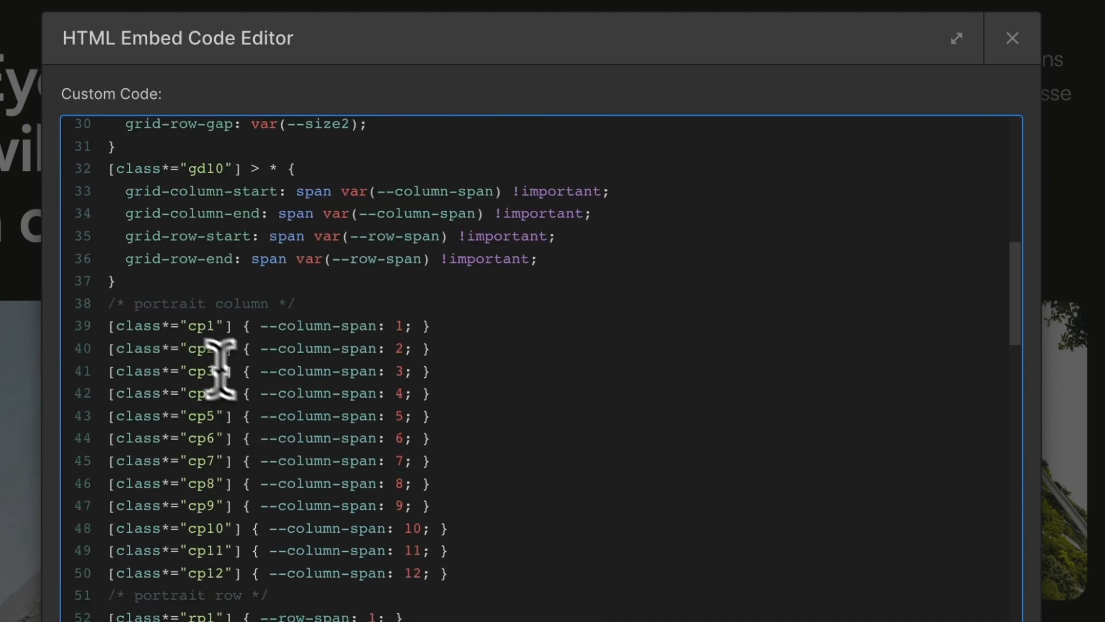
{"action": "left_click_drag", "start_coordinate": [153, 326], "coordinate": [331, 326]}
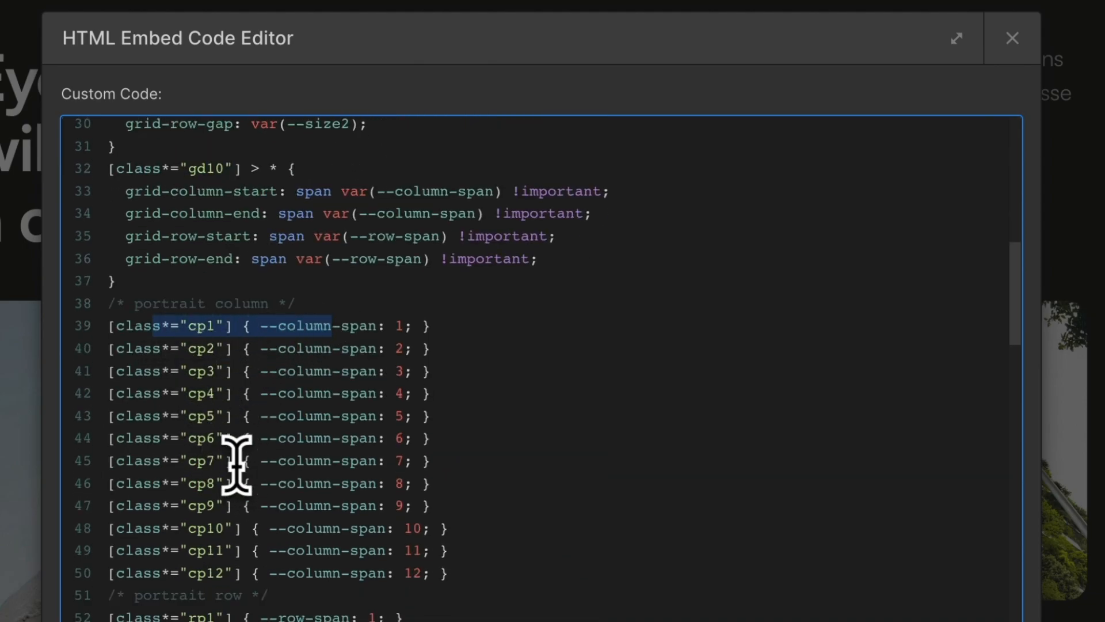
{"action": "left_click", "coordinate": [212, 521]}
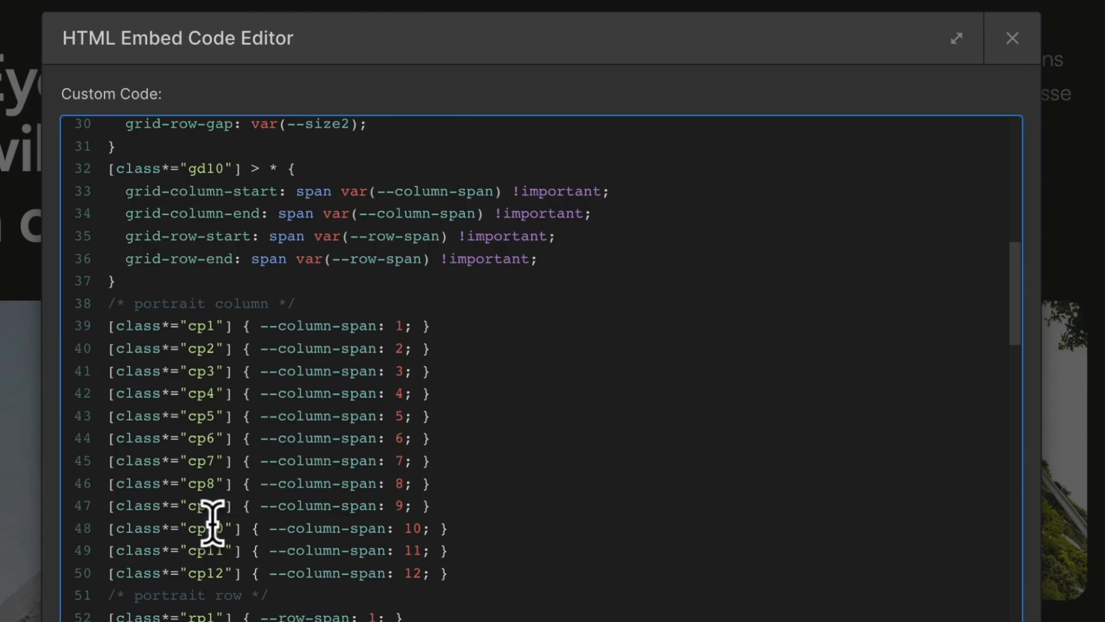
{"action": "scroll", "coordinate": [288, 486], "scroll_direction": "down", "scroll_amount": 2}
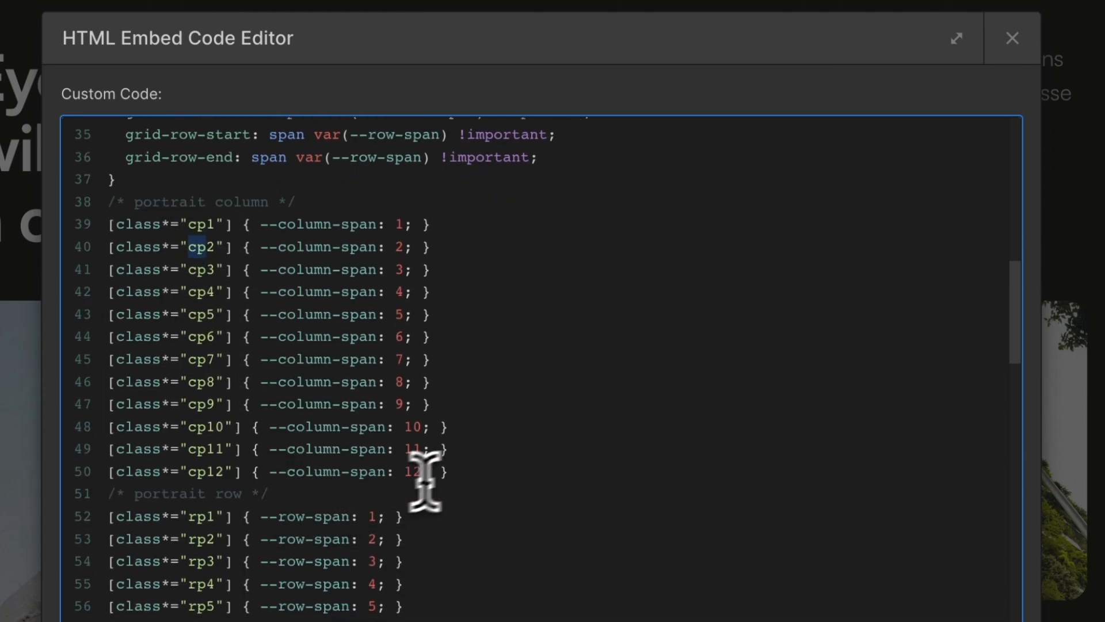
{"action": "left_click_drag", "start_coordinate": [447, 472], "coordinate": [87, 449]}
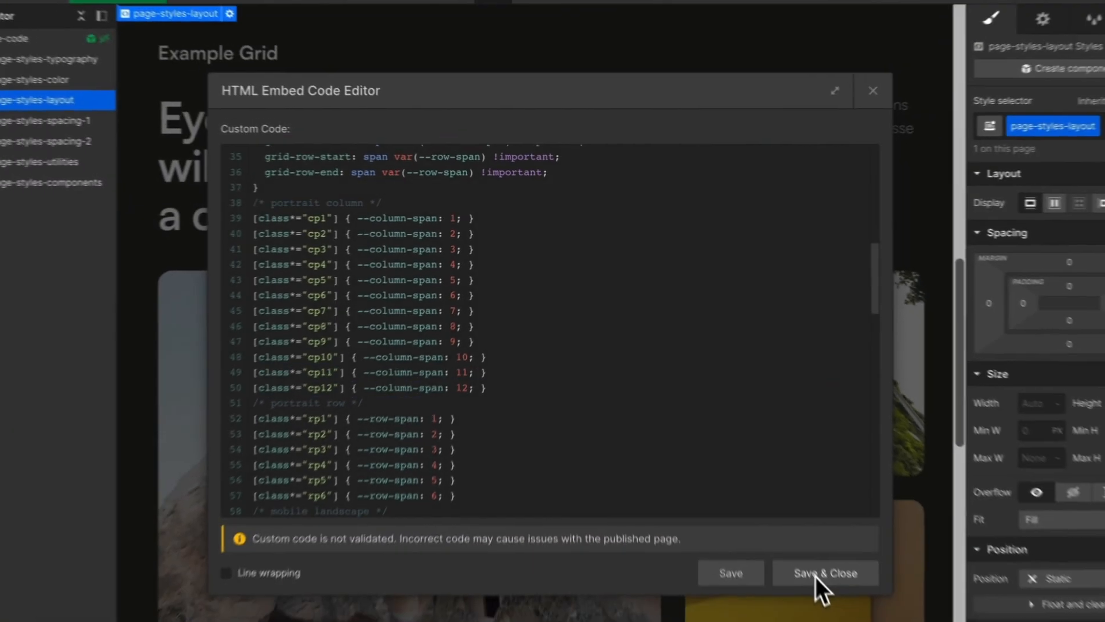
{"action": "left_click", "coordinate": [821, 578]}
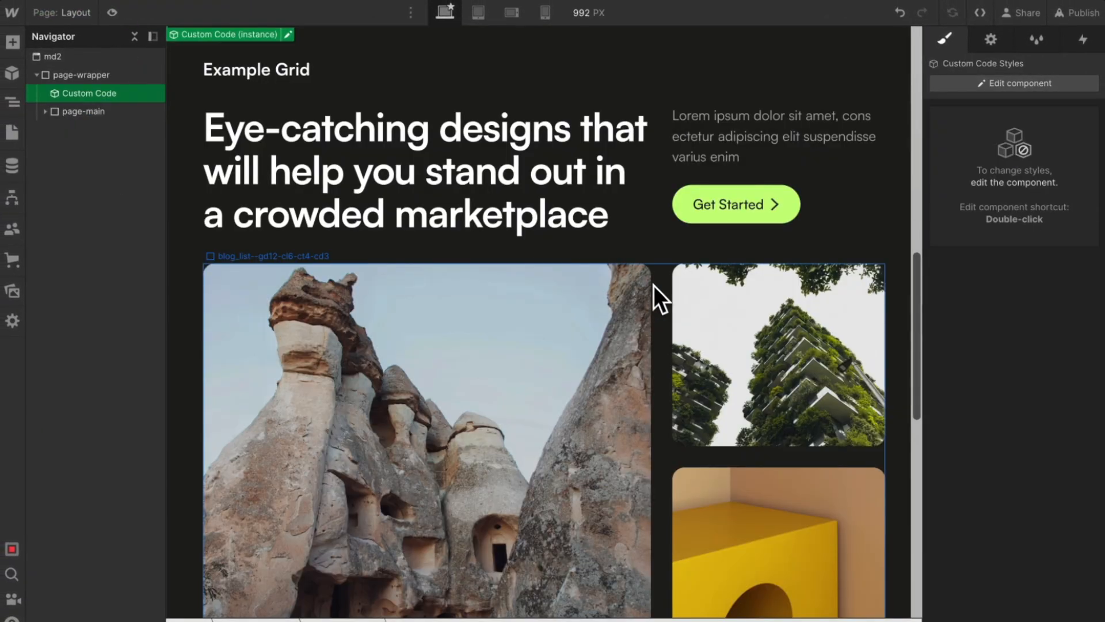
Step: Switch the blog list to the 10-column grid by renaming its class to blog_list--gd10-cl6-ct4-cd3
{"action": "left_click", "coordinate": [659, 290]}
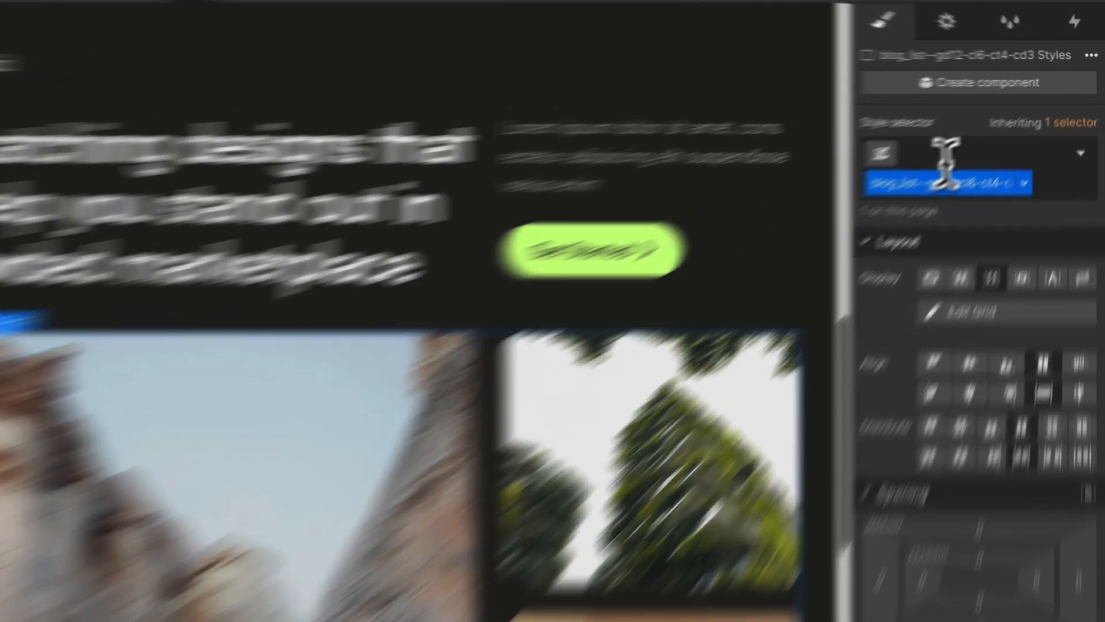
{"action": "left_click", "coordinate": [992, 152]}
{"action": "left_click", "coordinate": [818, 262]}
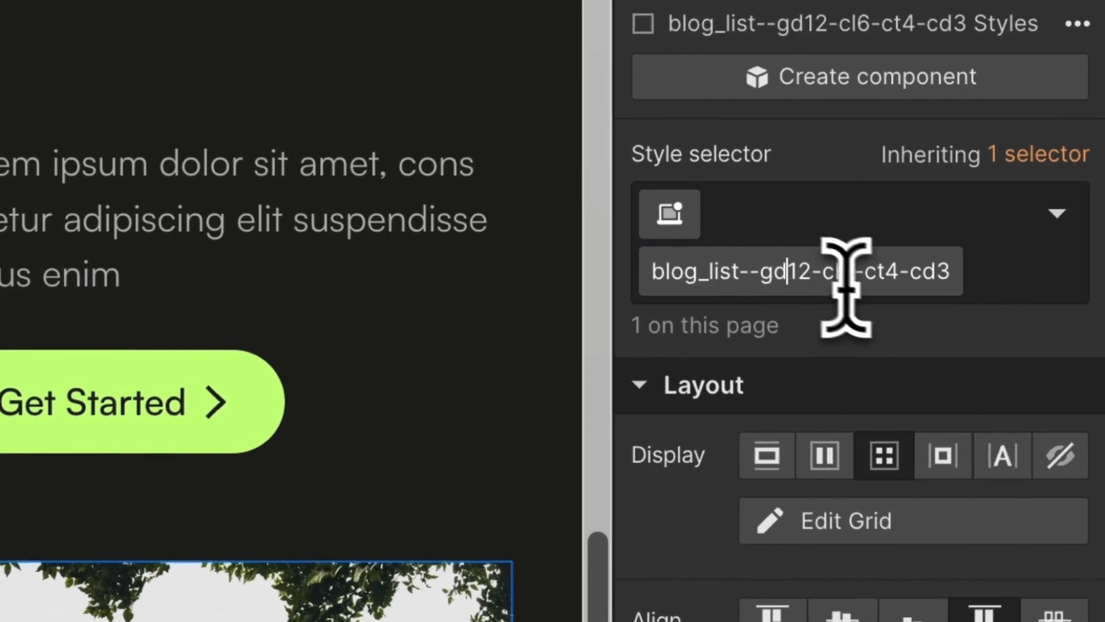
{"action": "key", "text": "BackSpace"}
{"action": "type", "text": "0"}
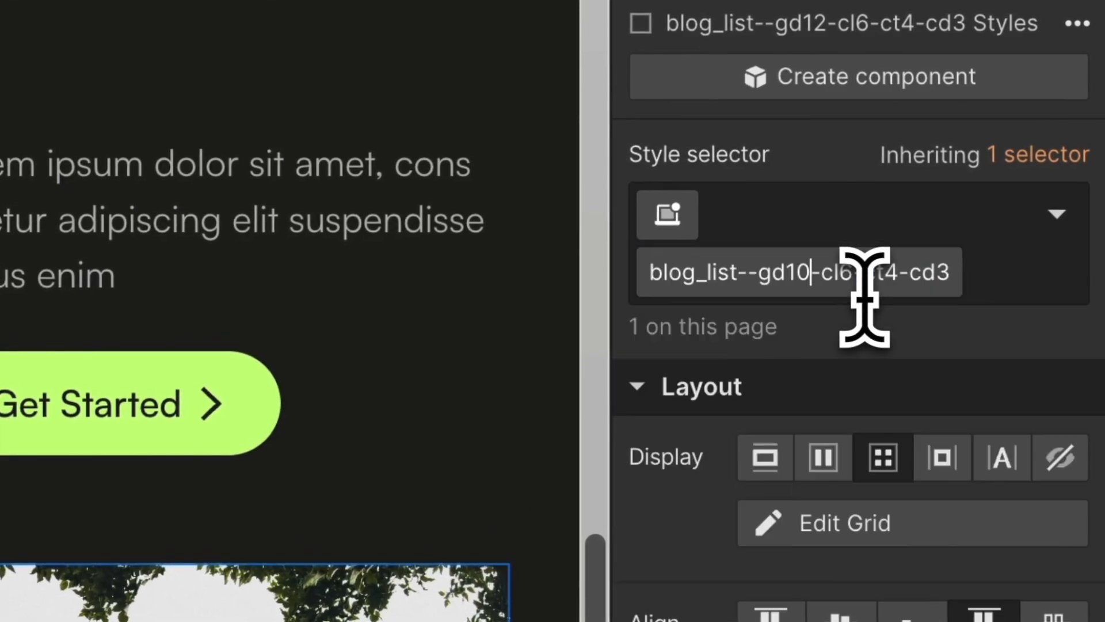
{"action": "key", "text": "Return"}
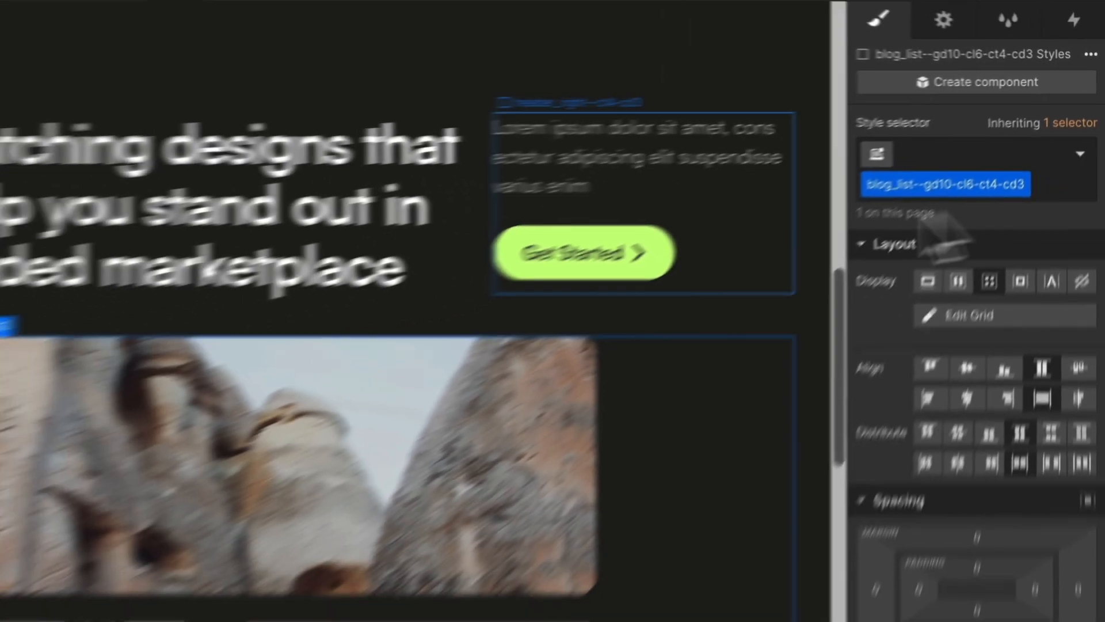